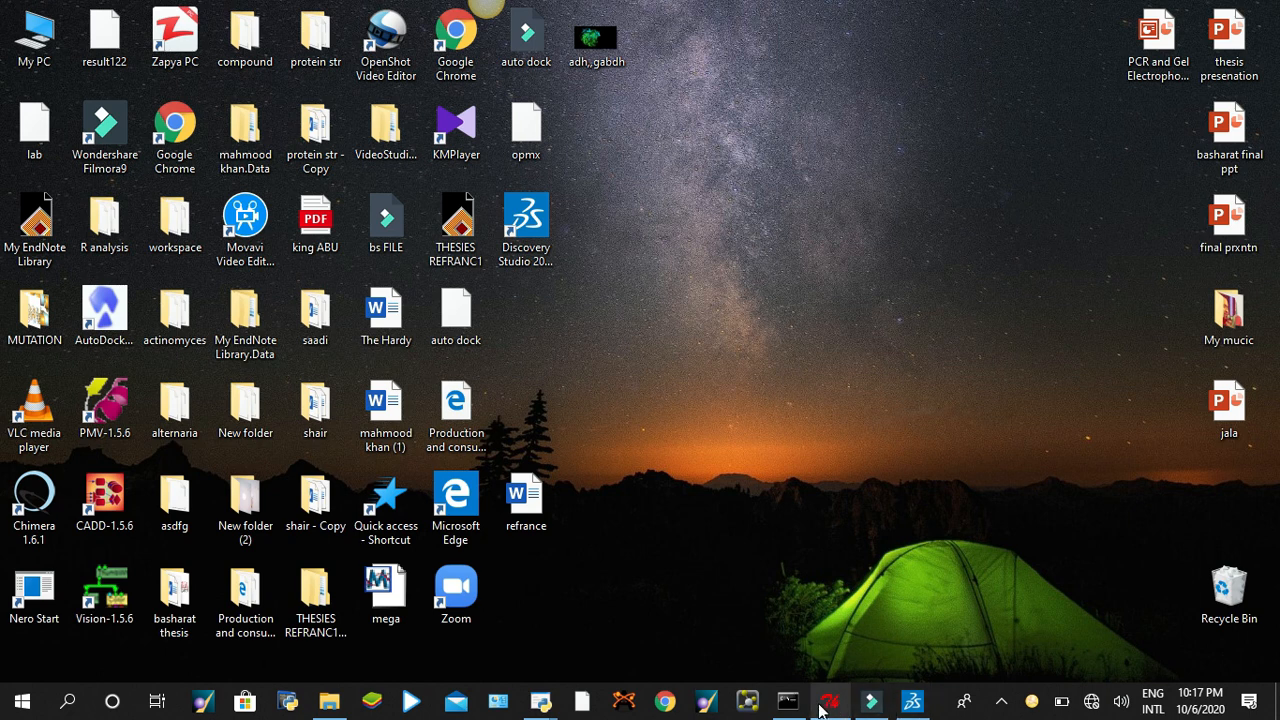
Switch to the running AutoDockTools window from the desktop
{"action": "mouse_move", "coordinate": [824, 710]}
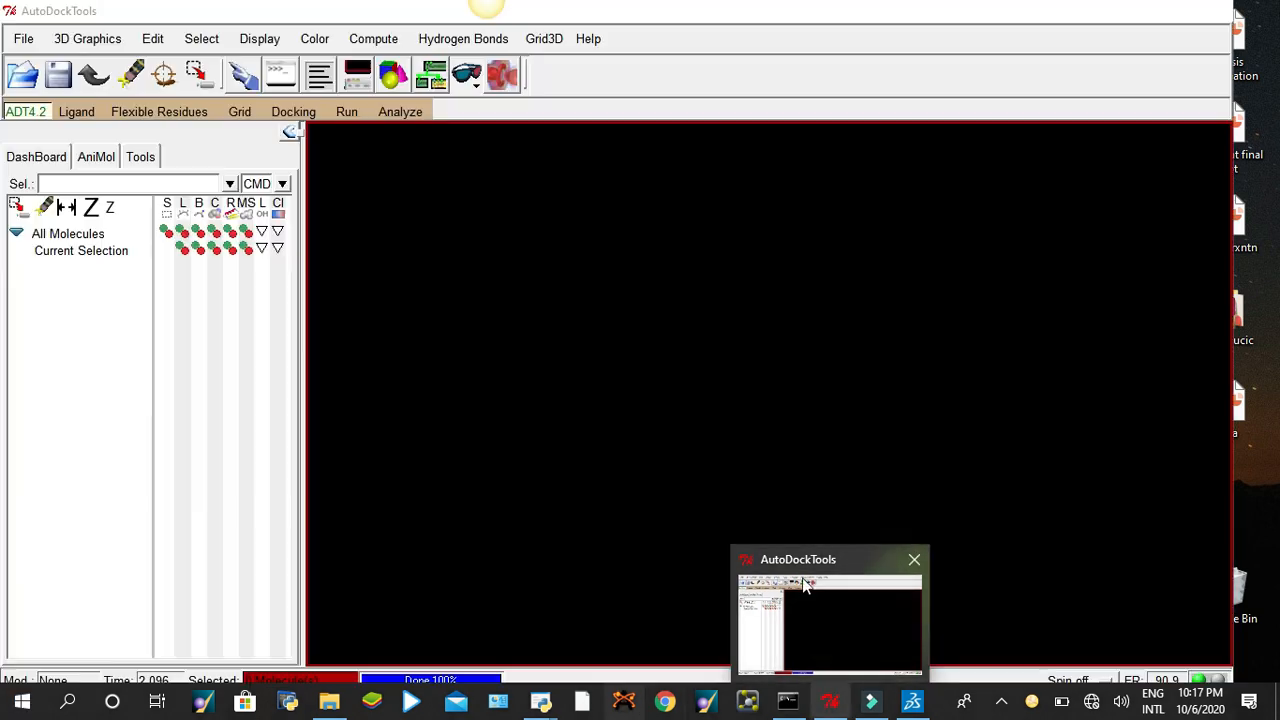
{"action": "left_click", "coordinate": [858, 612]}
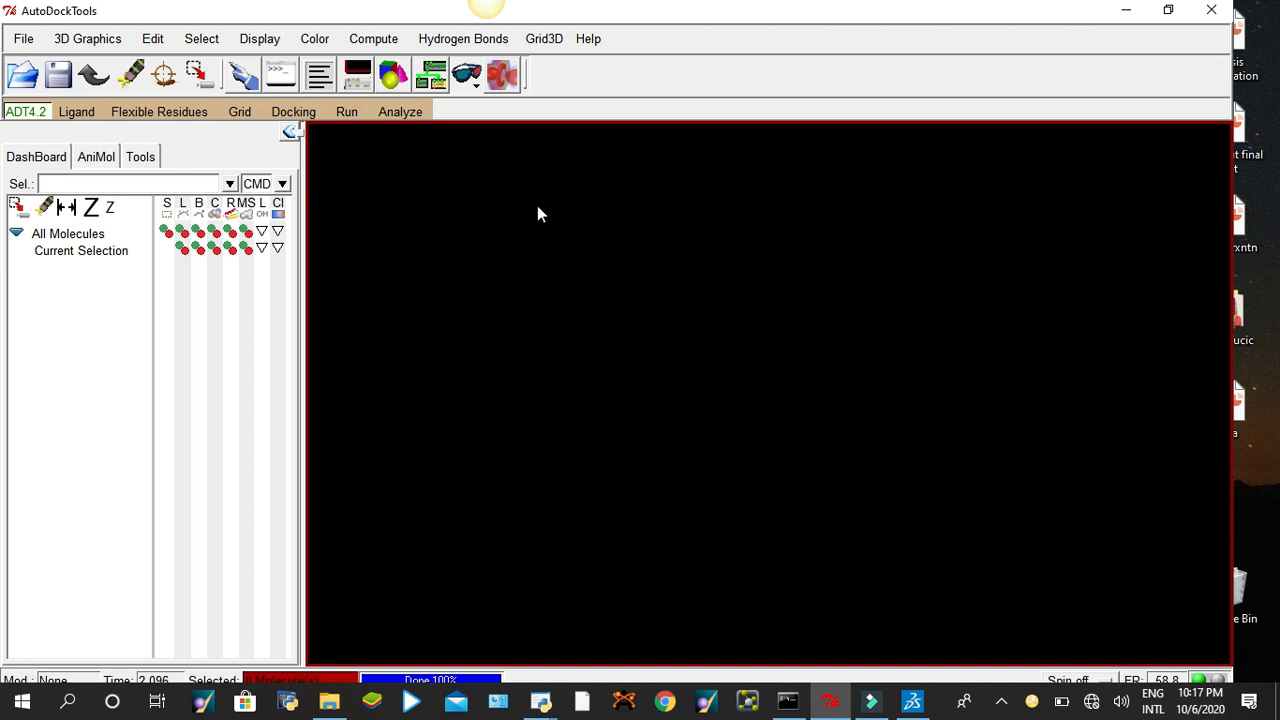
{"action": "left_click", "coordinate": [1124, 10]}
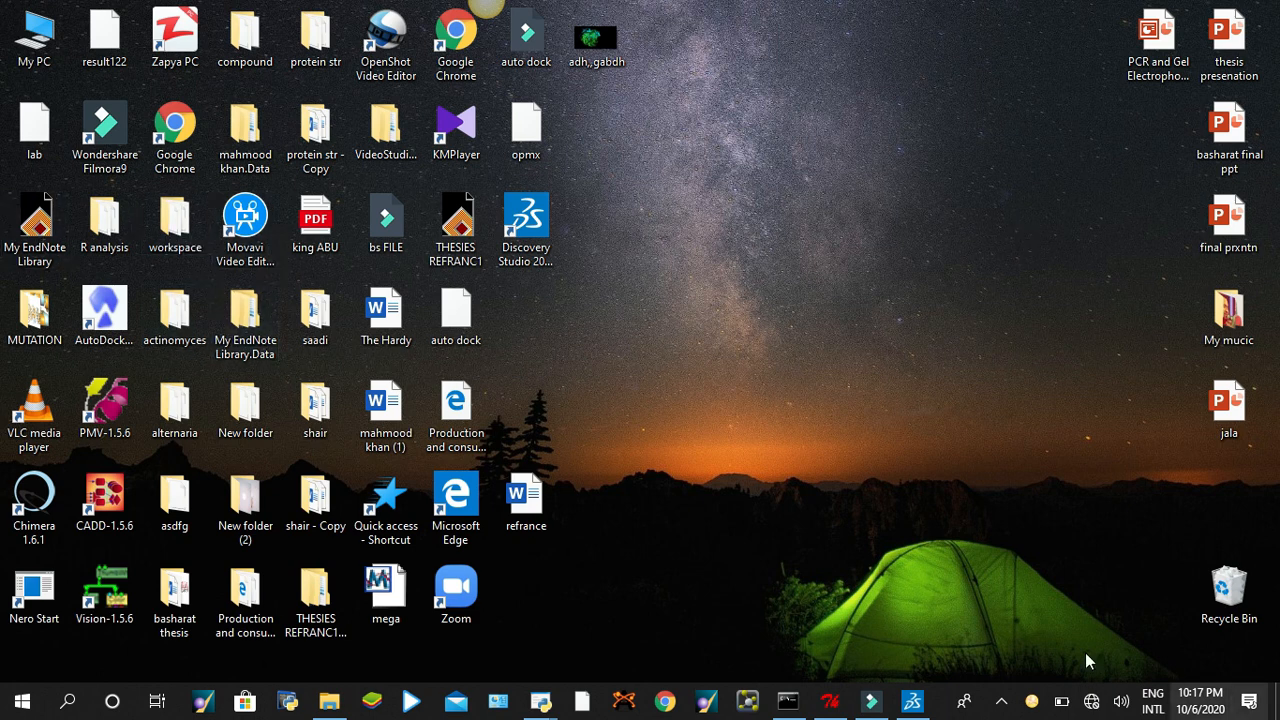
{"action": "left_click", "coordinate": [830, 701]}
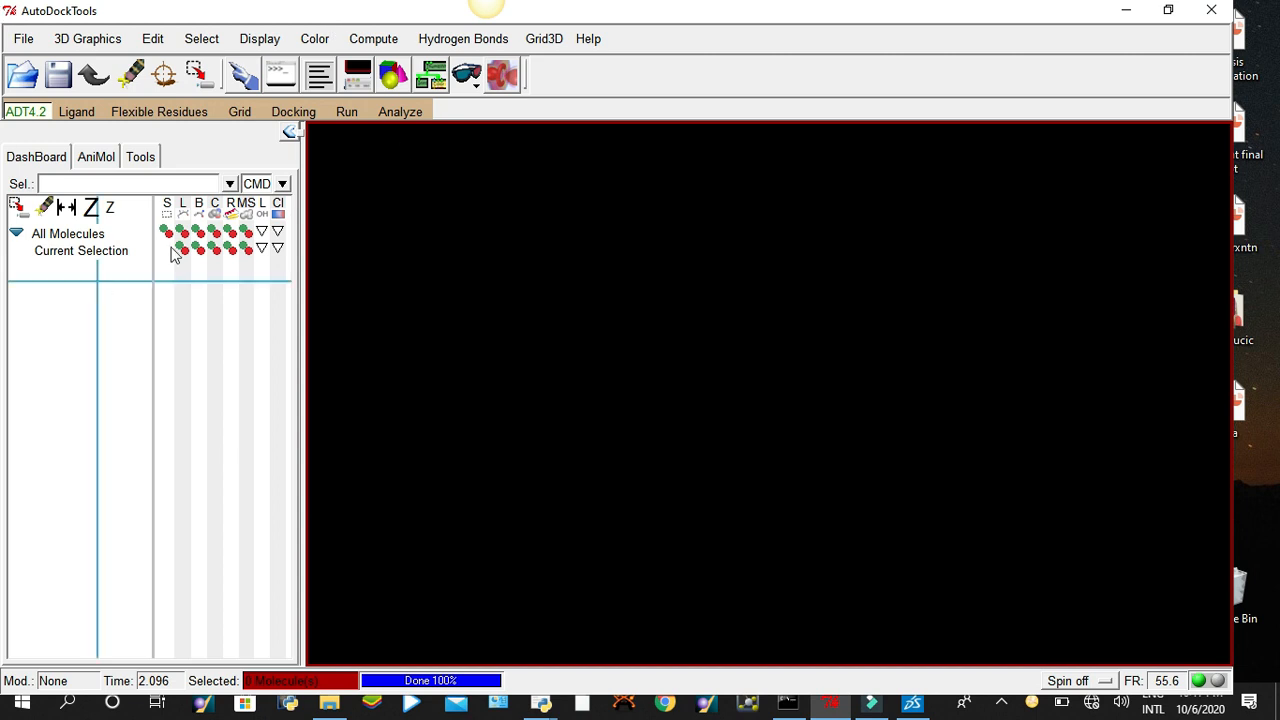
Open the docking log out.glg from the workspace folder on the Desktop, listing all file types to find it
{"action": "left_click", "coordinate": [408, 108]}
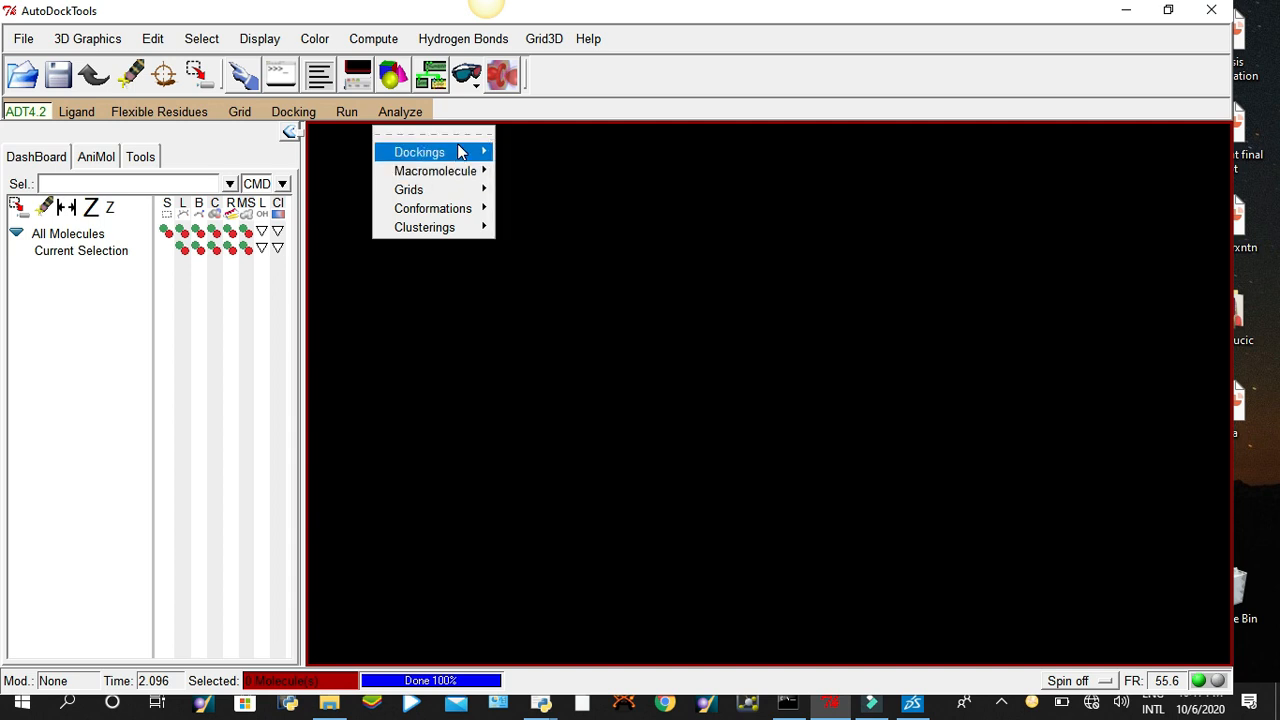
{"action": "mouse_move", "coordinate": [462, 158]}
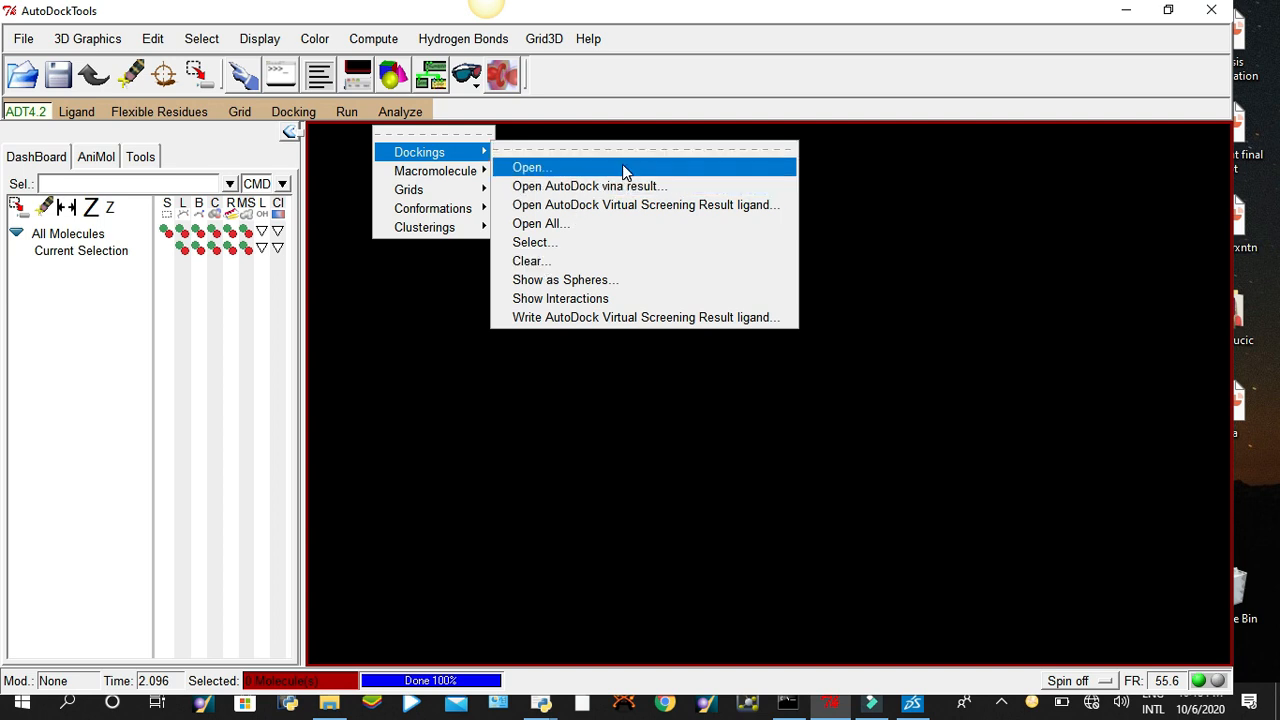
{"action": "left_click", "coordinate": [546, 170]}
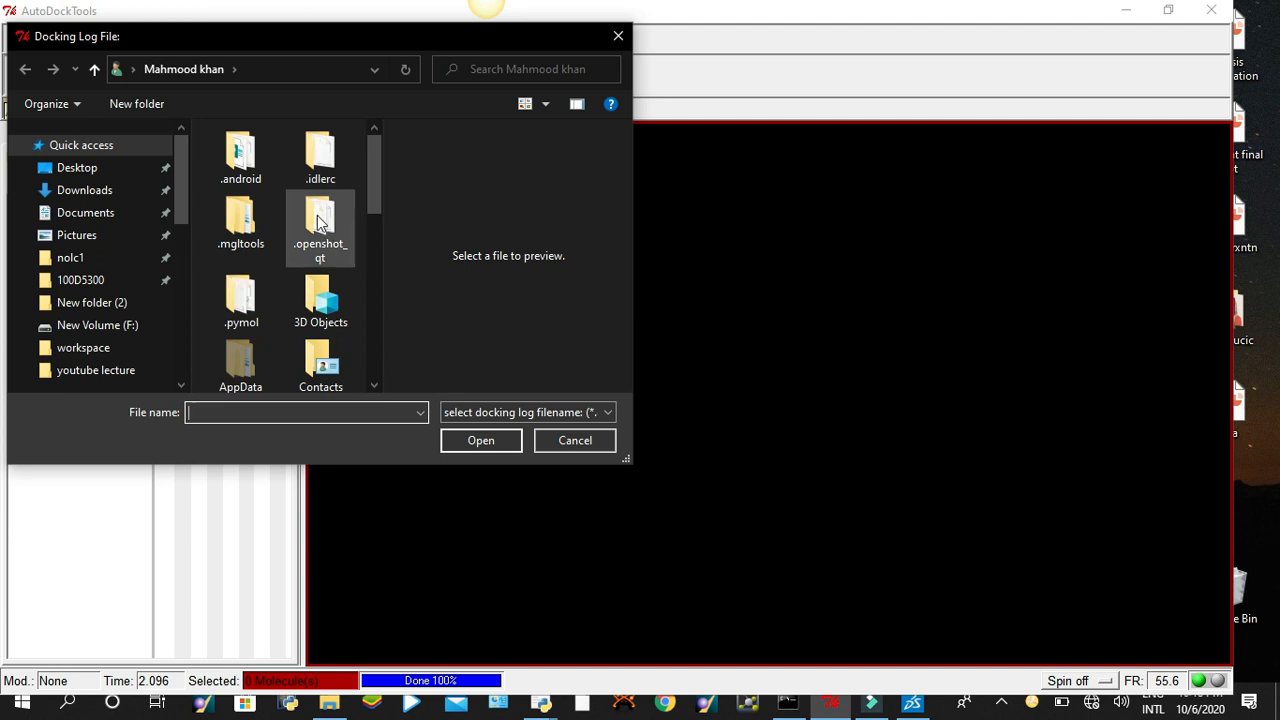
{"action": "left_click_drag", "start_coordinate": [376, 196], "coordinate": [379, 314]}
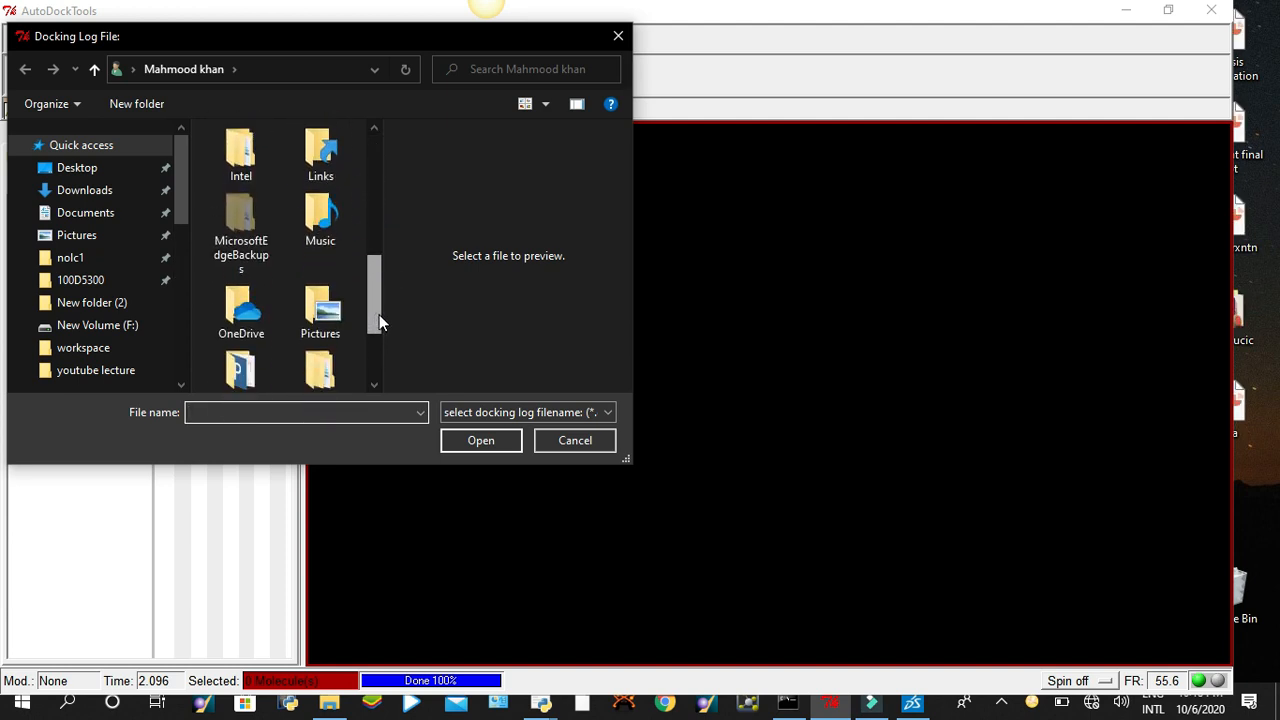
{"action": "left_click", "coordinate": [85, 348]}
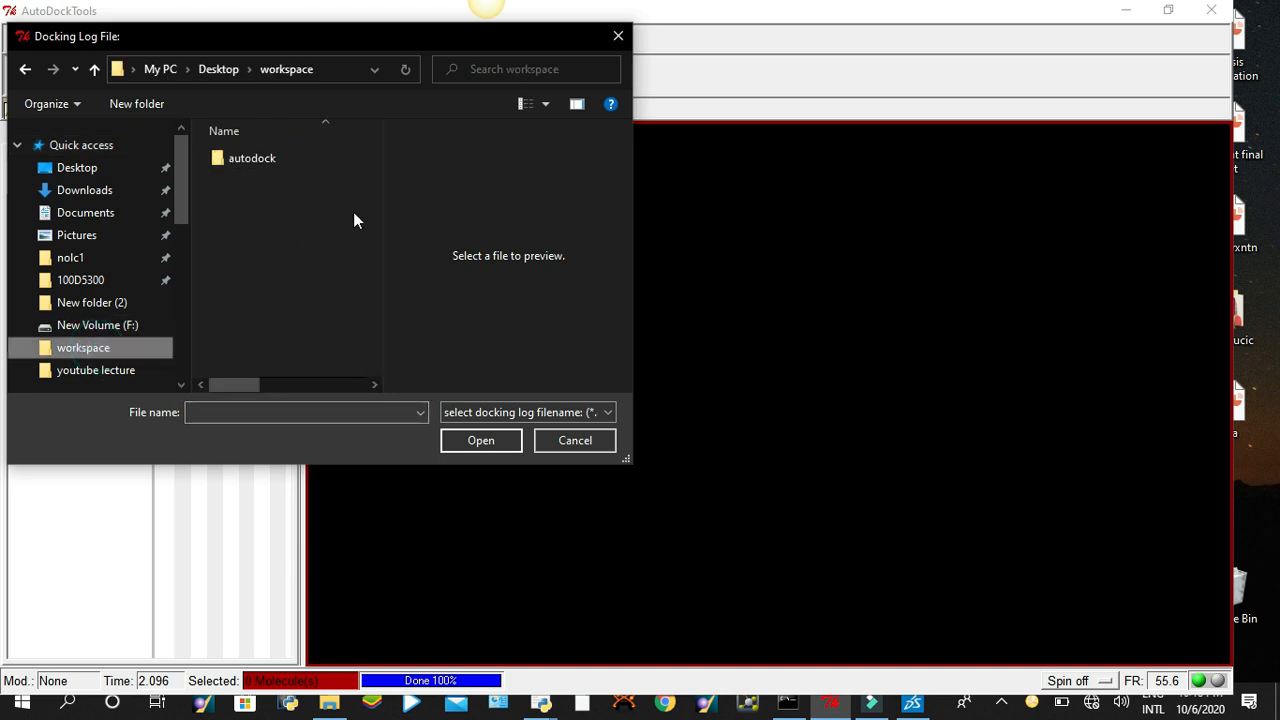
{"action": "left_click", "coordinate": [571, 412]}
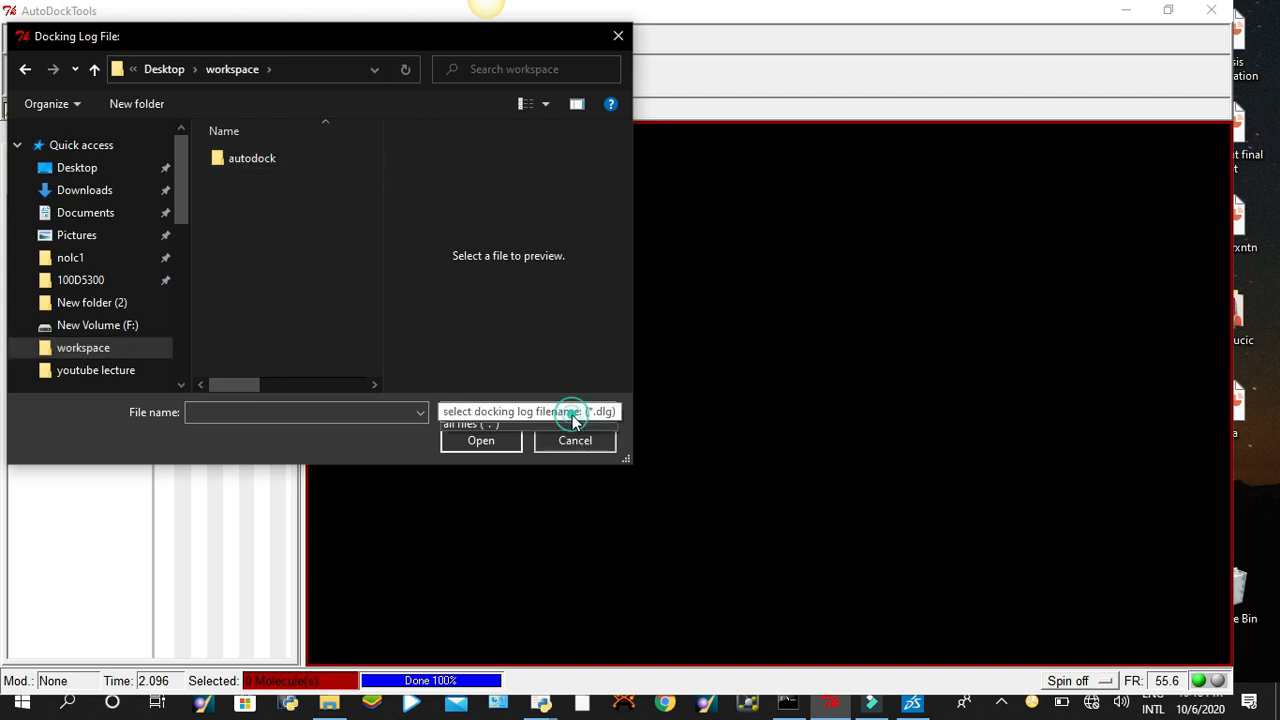
{"action": "left_click", "coordinate": [480, 446]}
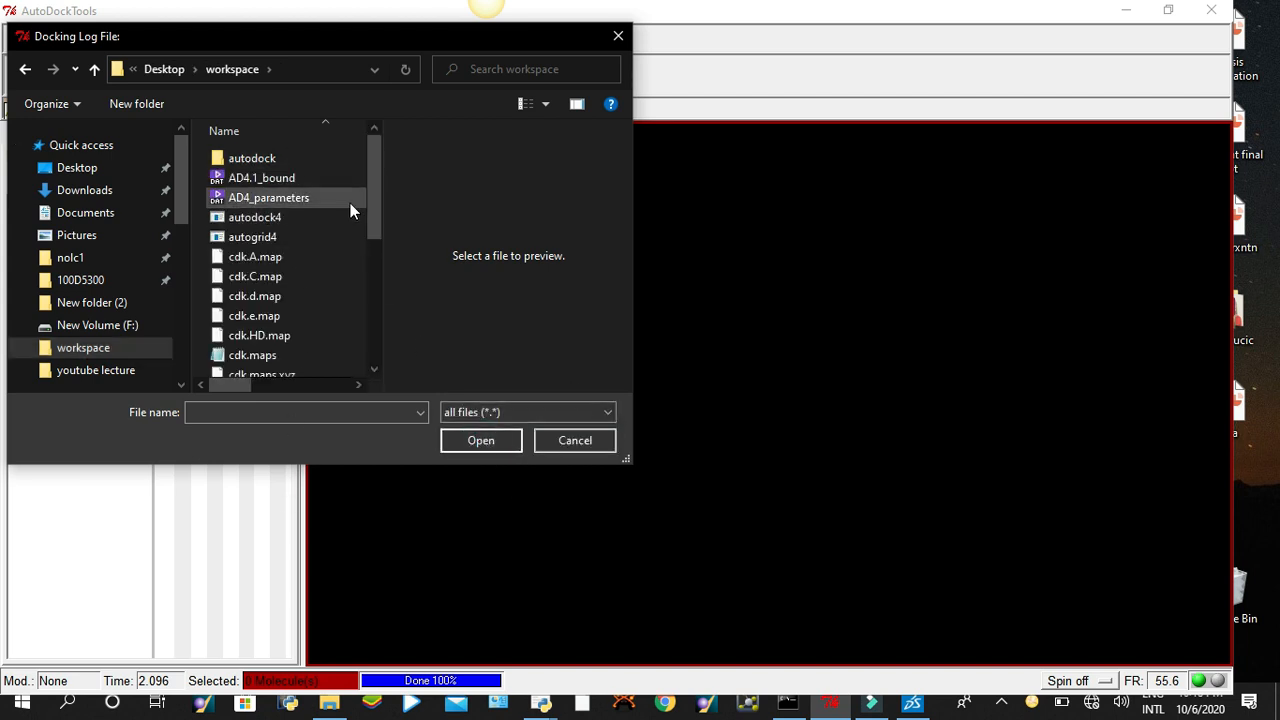
{"action": "left_click_drag", "start_coordinate": [369, 191], "coordinate": [386, 335]}
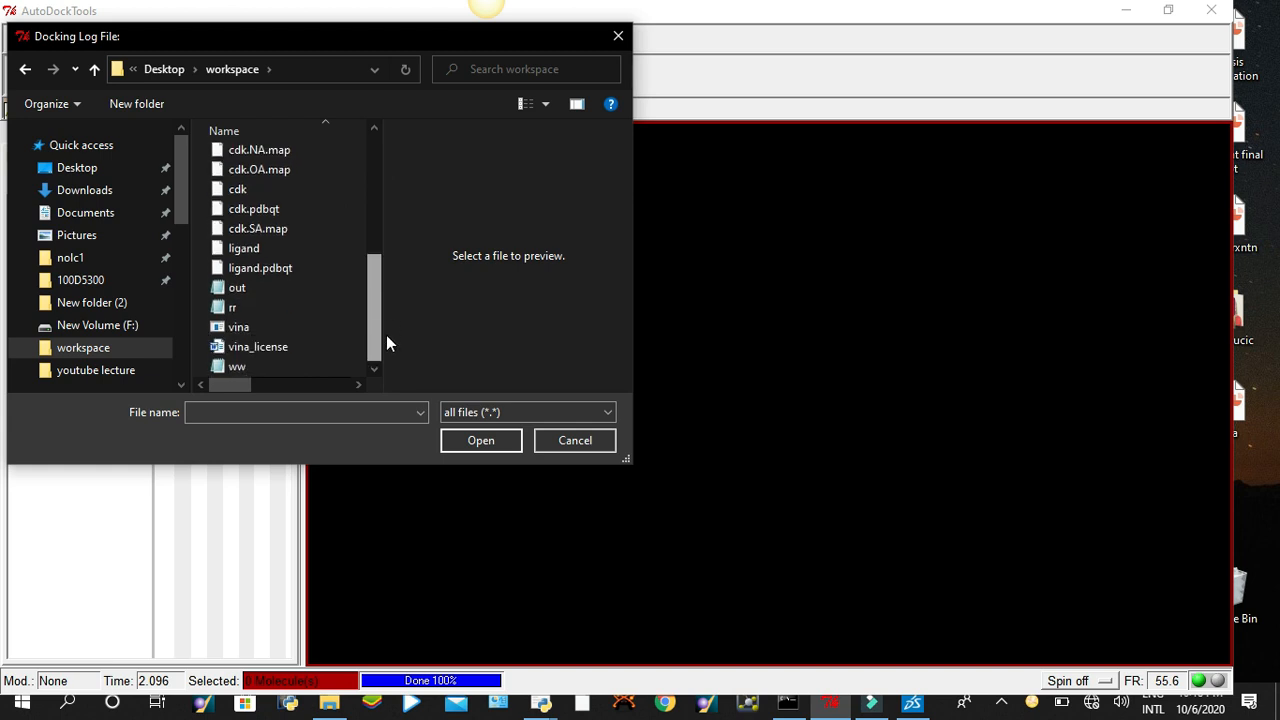
{"action": "left_click", "coordinate": [305, 292]}
{"action": "double_click", "coordinate": [305, 292]}
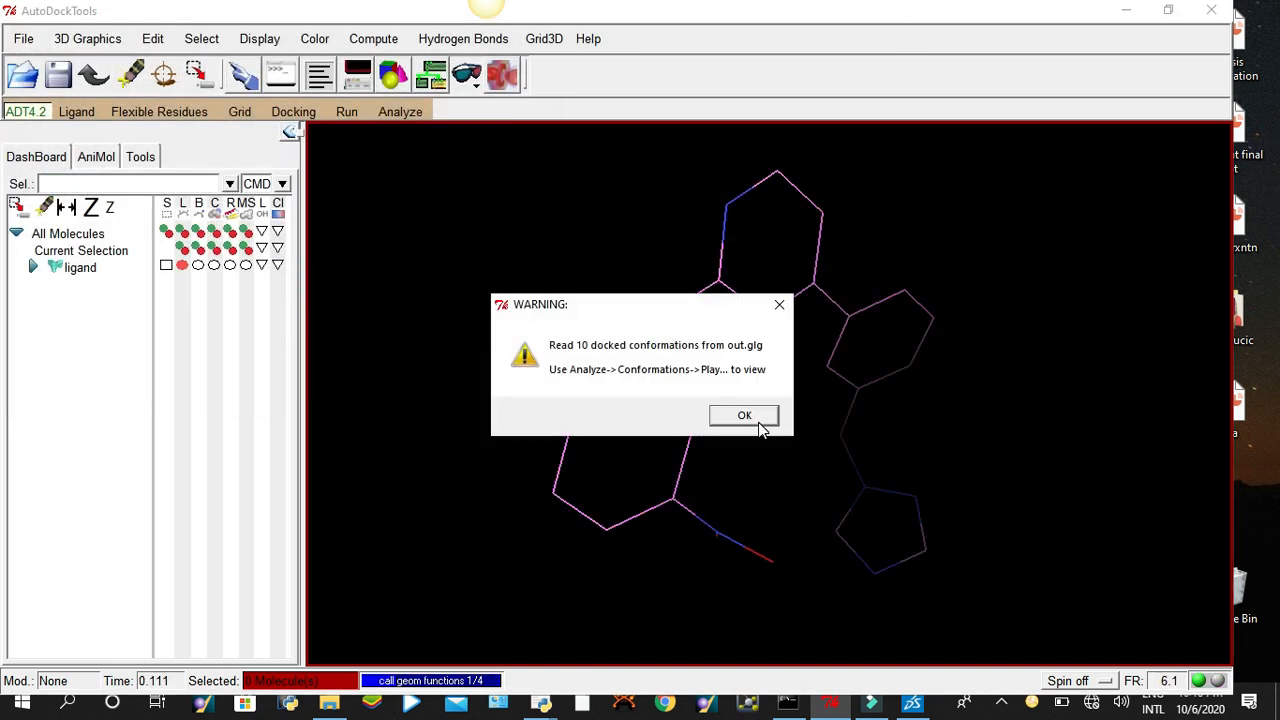
{"action": "left_click", "coordinate": [756, 419]}
Open the player for the ligand's docked conformations, in unranked order
{"action": "right_click_drag", "start_coordinate": [1029, 405], "coordinate": [1024, 300]}
{"action": "scroll", "coordinate": [792, 456], "scroll_direction": "up", "scroll_amount": 3}
{"action": "scroll", "coordinate": [792, 456], "scroll_direction": "down", "scroll_amount": 7}
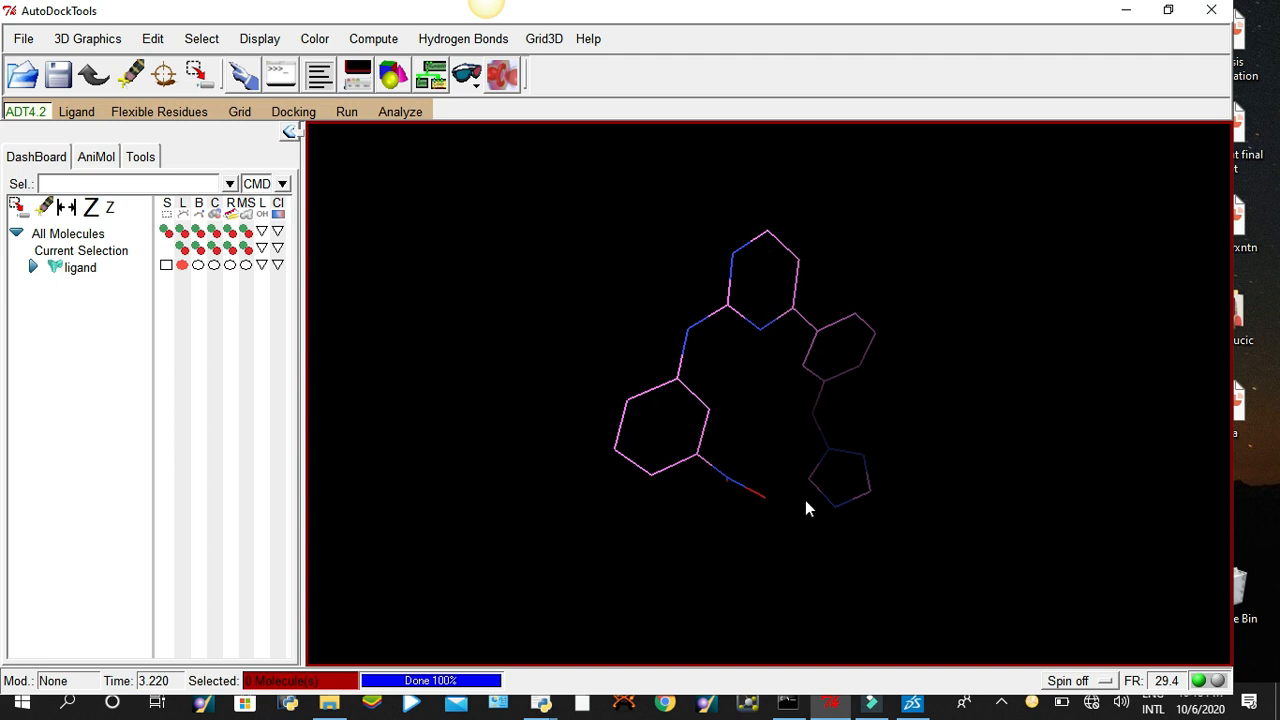
{"action": "left_click_drag", "start_coordinate": [812, 405], "coordinate": [484, 225]}
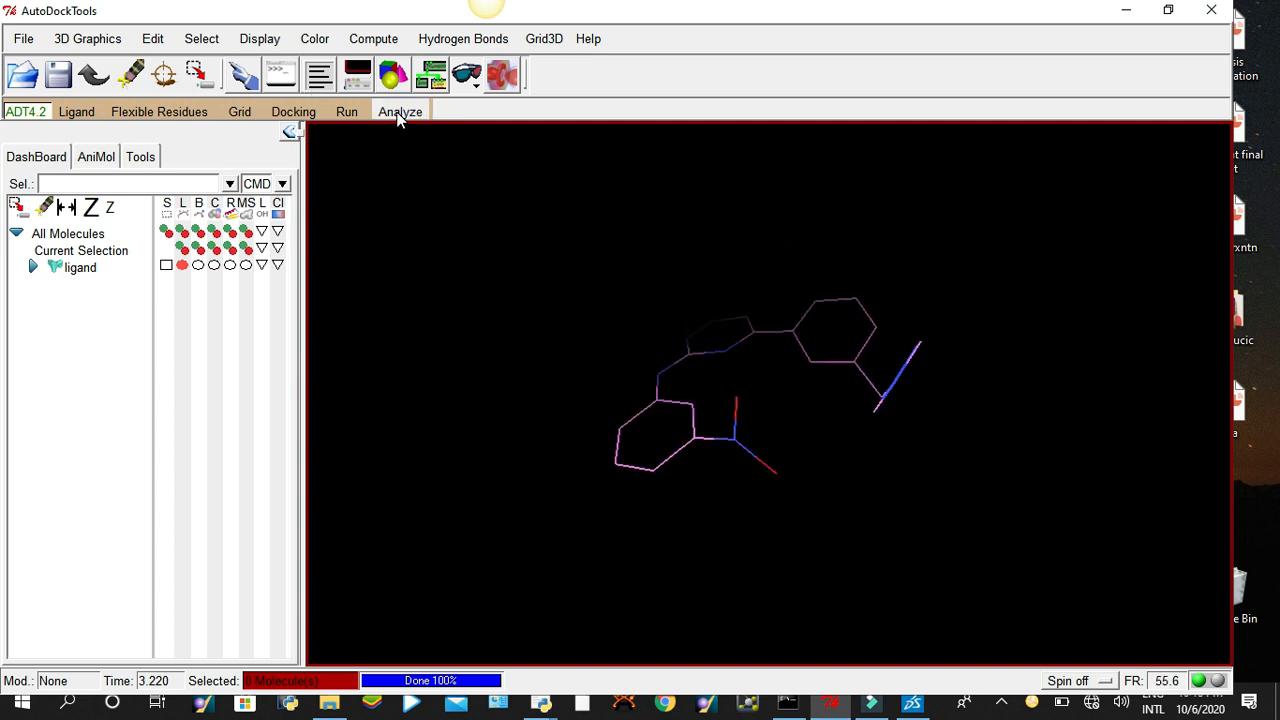
{"action": "left_click", "coordinate": [412, 114]}
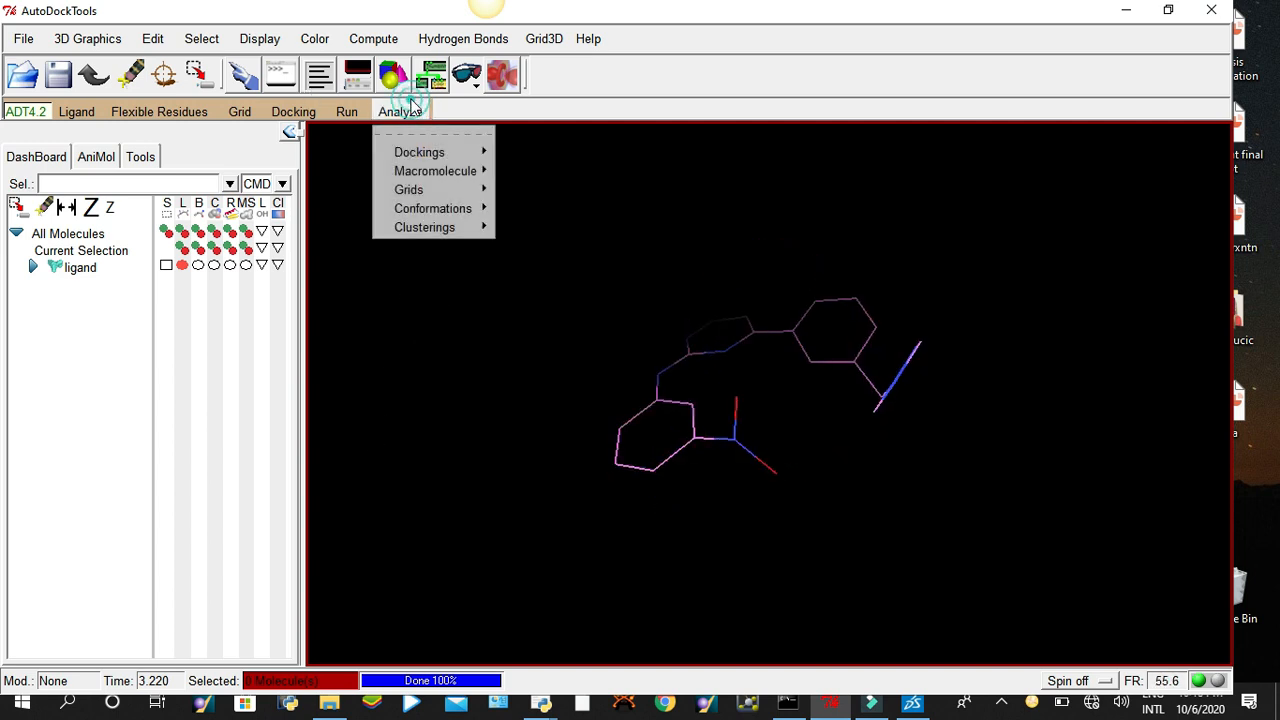
{"action": "mouse_move", "coordinate": [460, 216]}
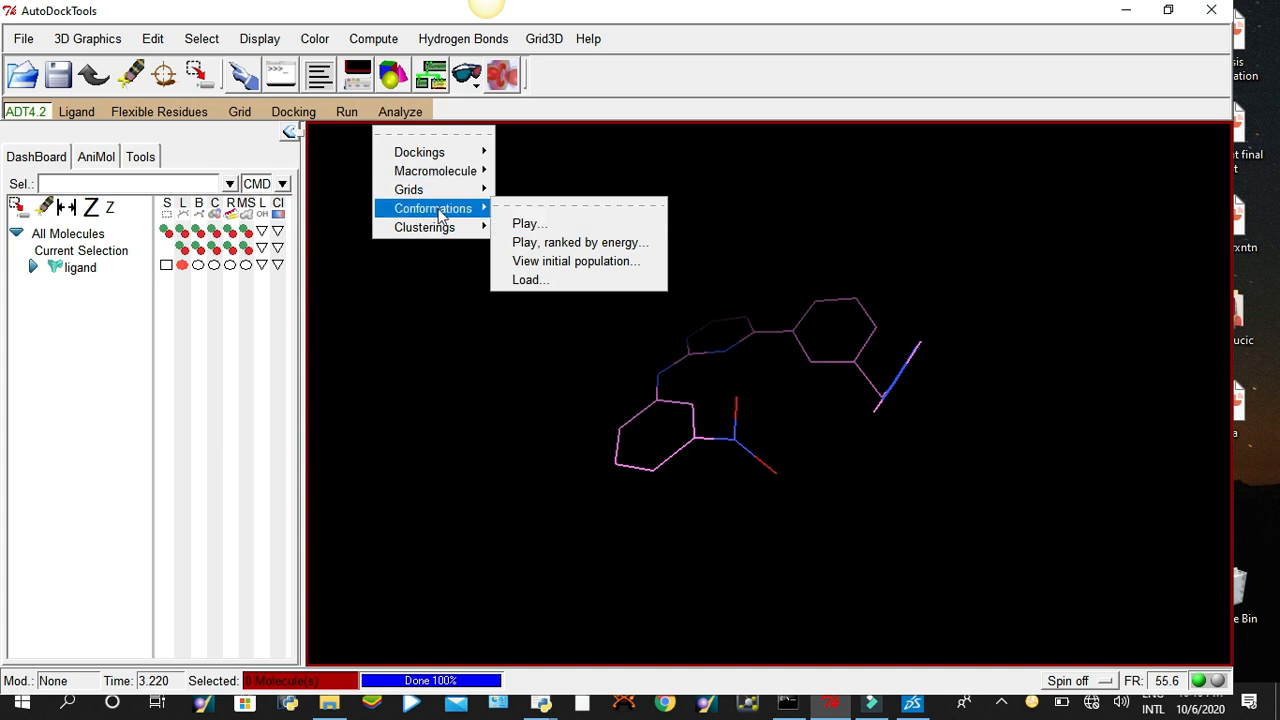
{"action": "left_click", "coordinate": [485, 210]}
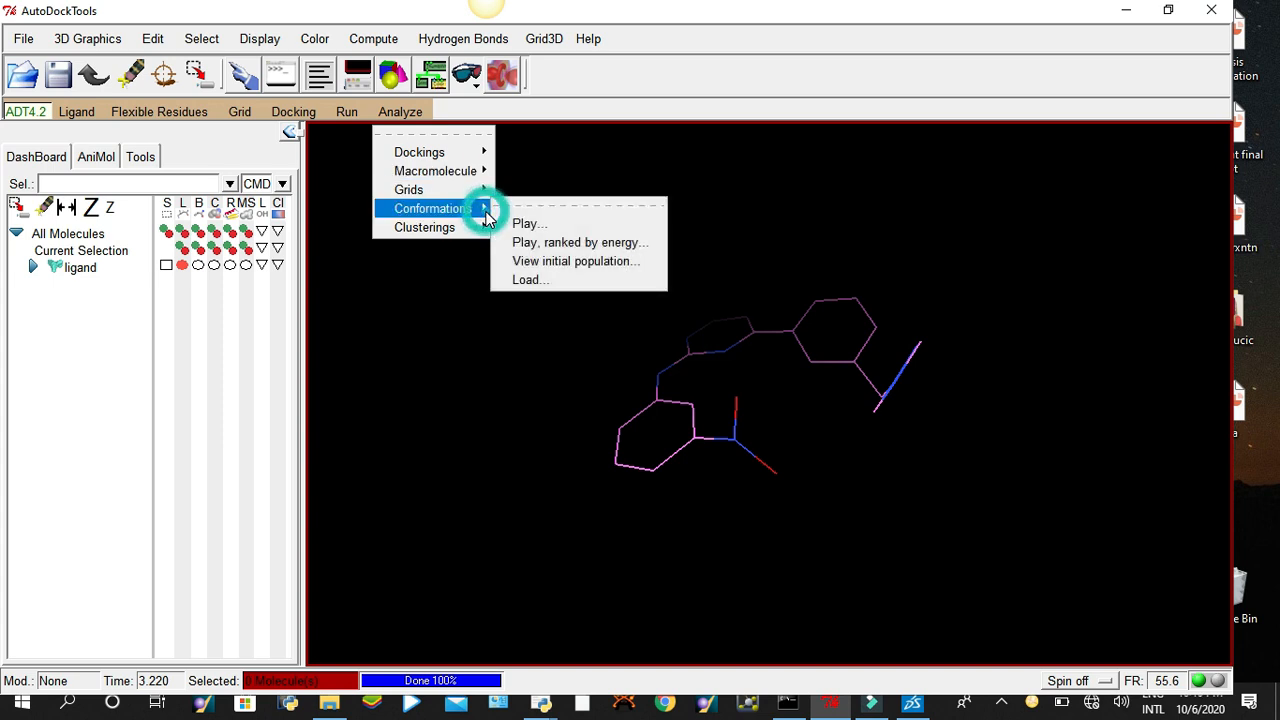
{"action": "left_click", "coordinate": [531, 222]}
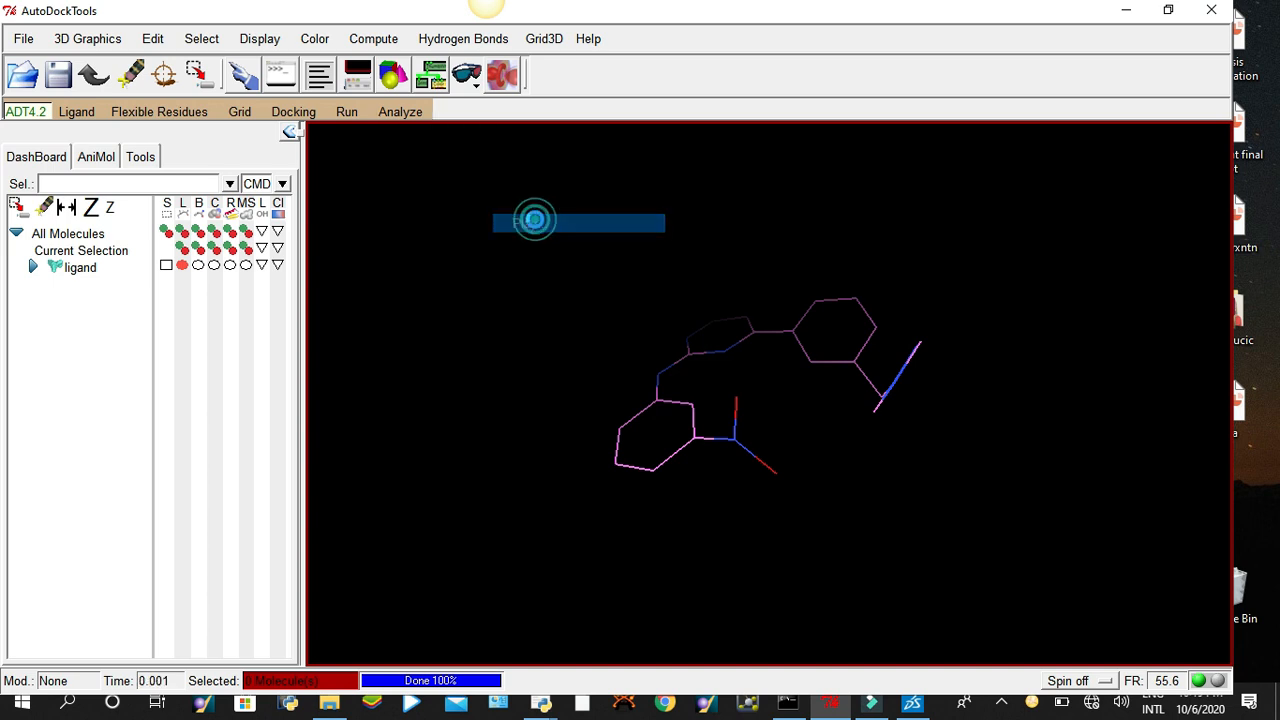
Step forward through the ligand's docked conformations one by one, from 1 to 10
{"action": "left_click", "coordinate": [148, 54]}
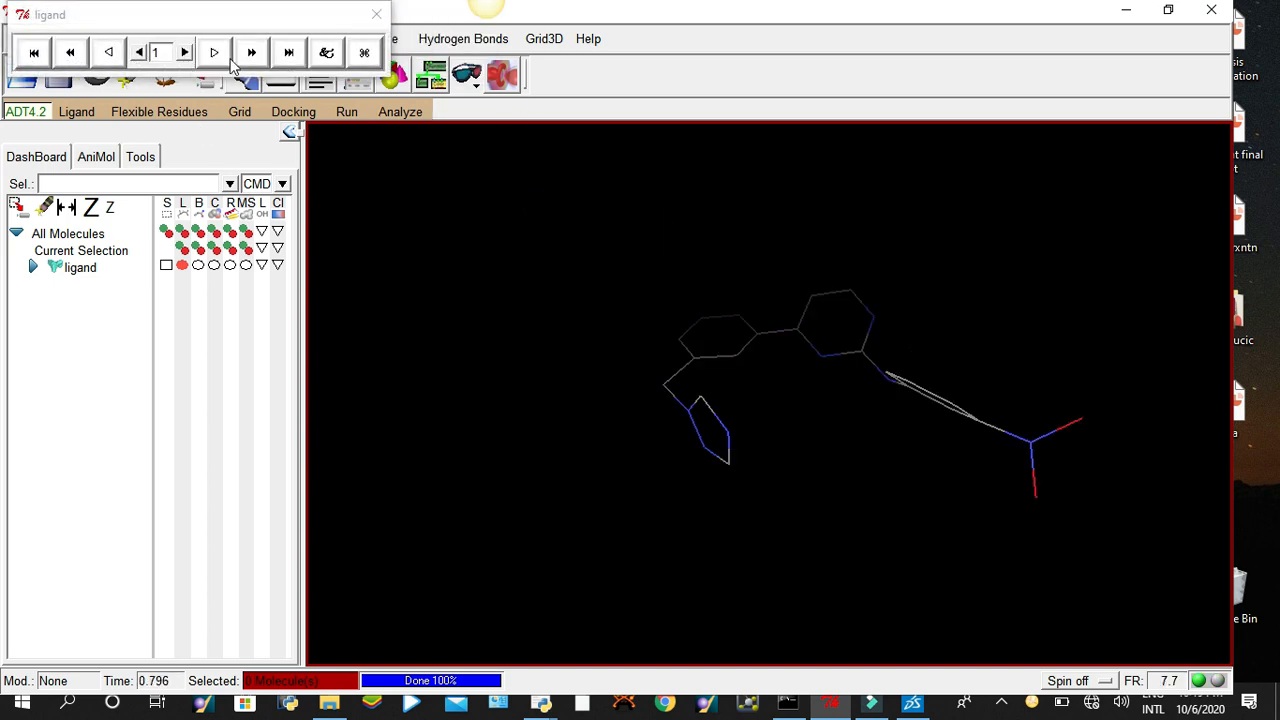
{"action": "left_click", "coordinate": [188, 58]}
{"action": "left_click", "coordinate": [186, 56]}
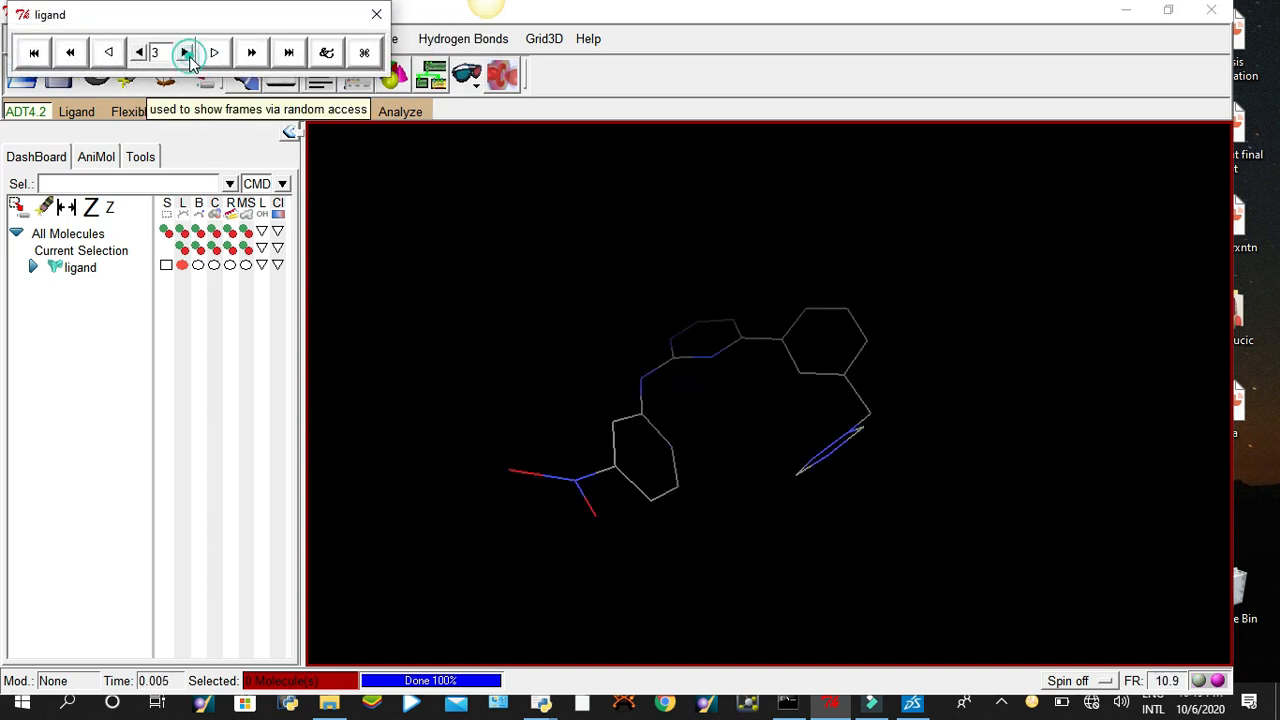
{"action": "left_click", "coordinate": [183, 56]}
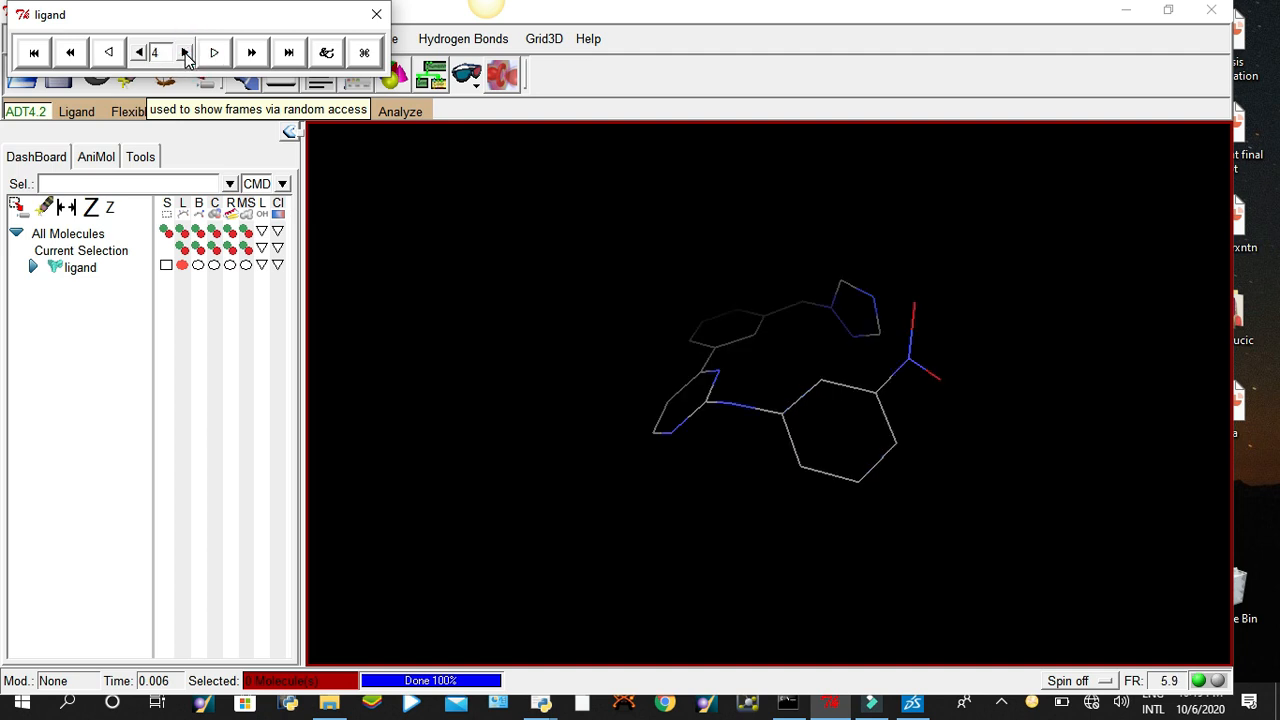
{"action": "left_click", "coordinate": [185, 56]}
{"action": "left_click", "coordinate": [186, 57]}
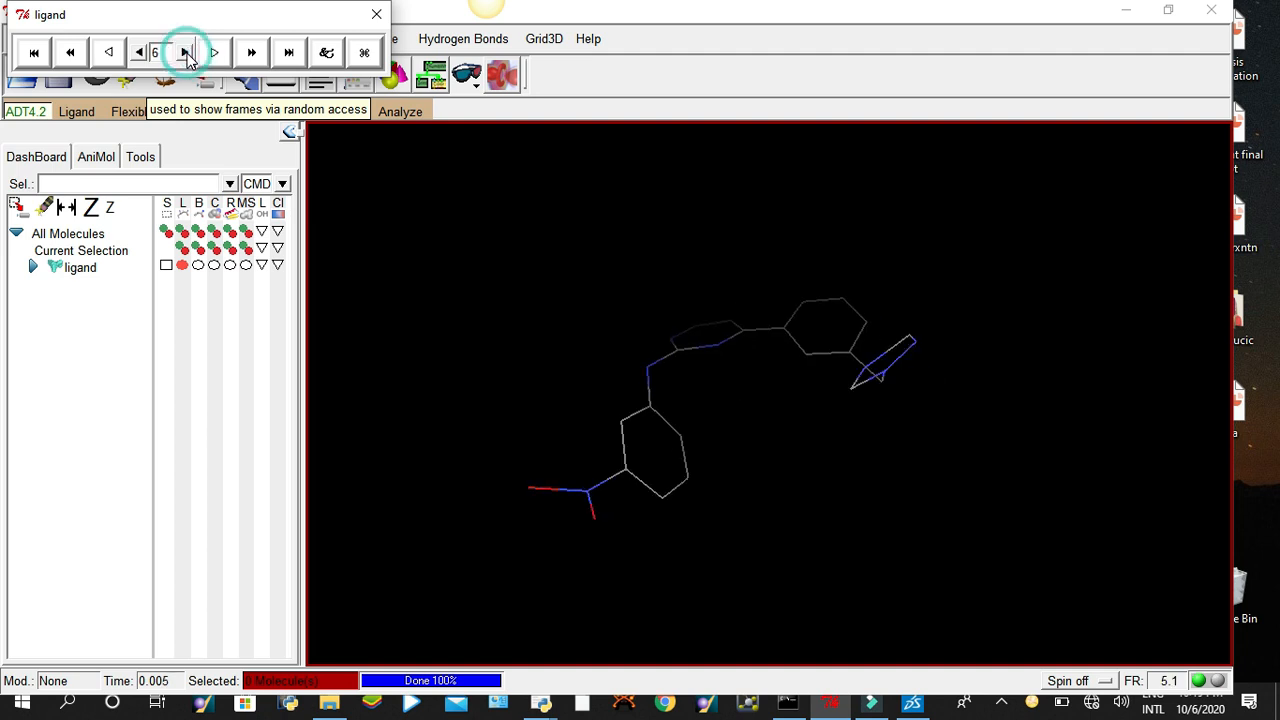
{"action": "left_click", "coordinate": [186, 56]}
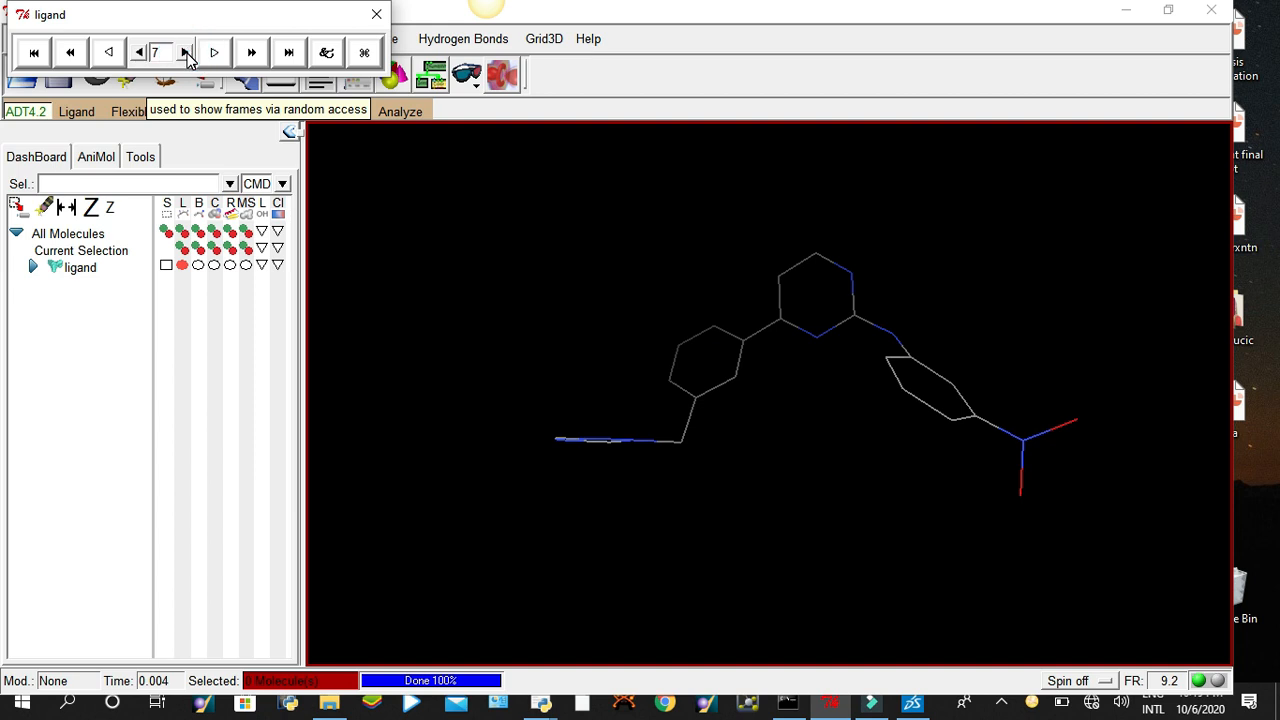
{"action": "left_click", "coordinate": [186, 56]}
{"action": "left_click", "coordinate": [186, 56]}
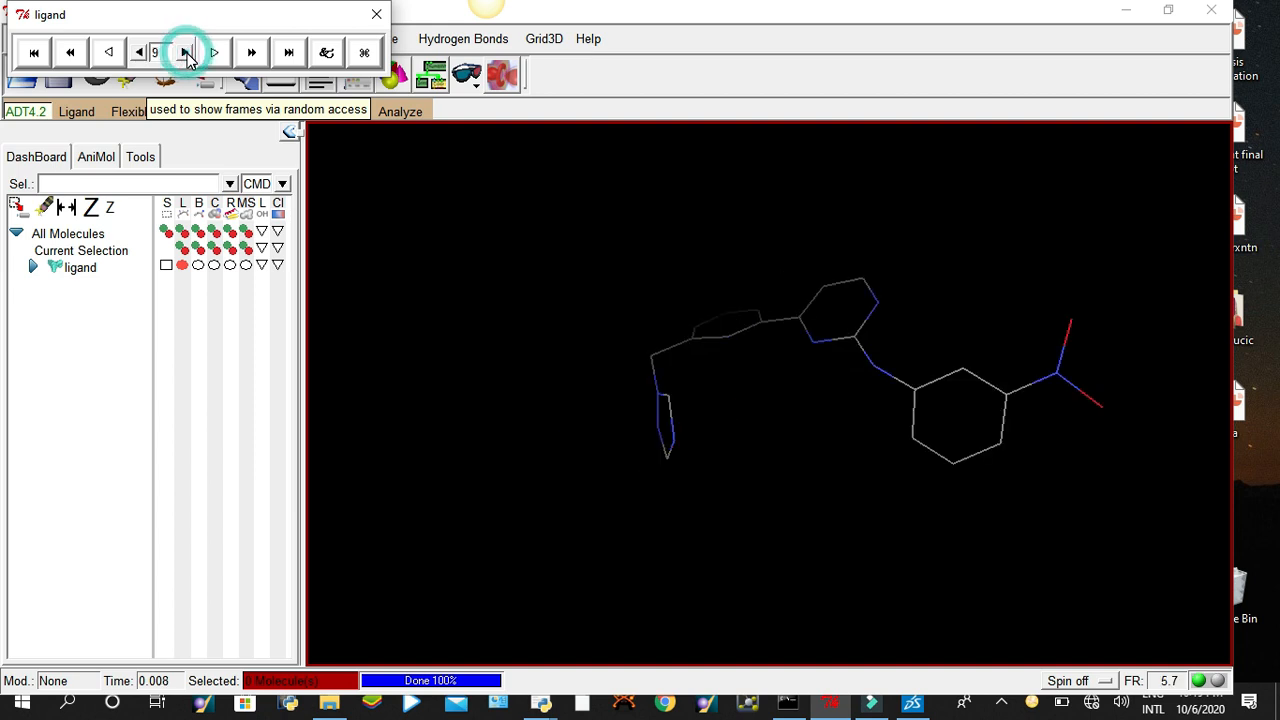
{"action": "left_click", "coordinate": [186, 56]}
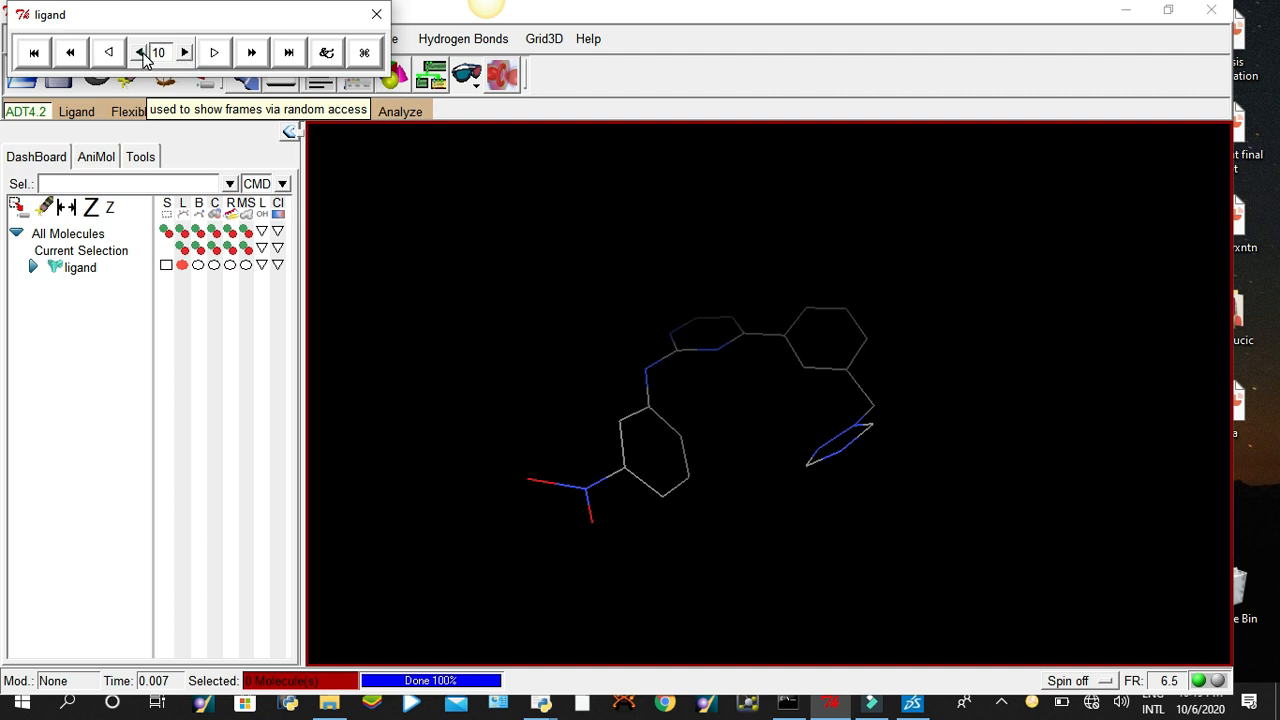
Step the conformation player back to conformation 1
{"action": "left_click", "coordinate": [142, 56]}
{"action": "left_click", "coordinate": [142, 56]}
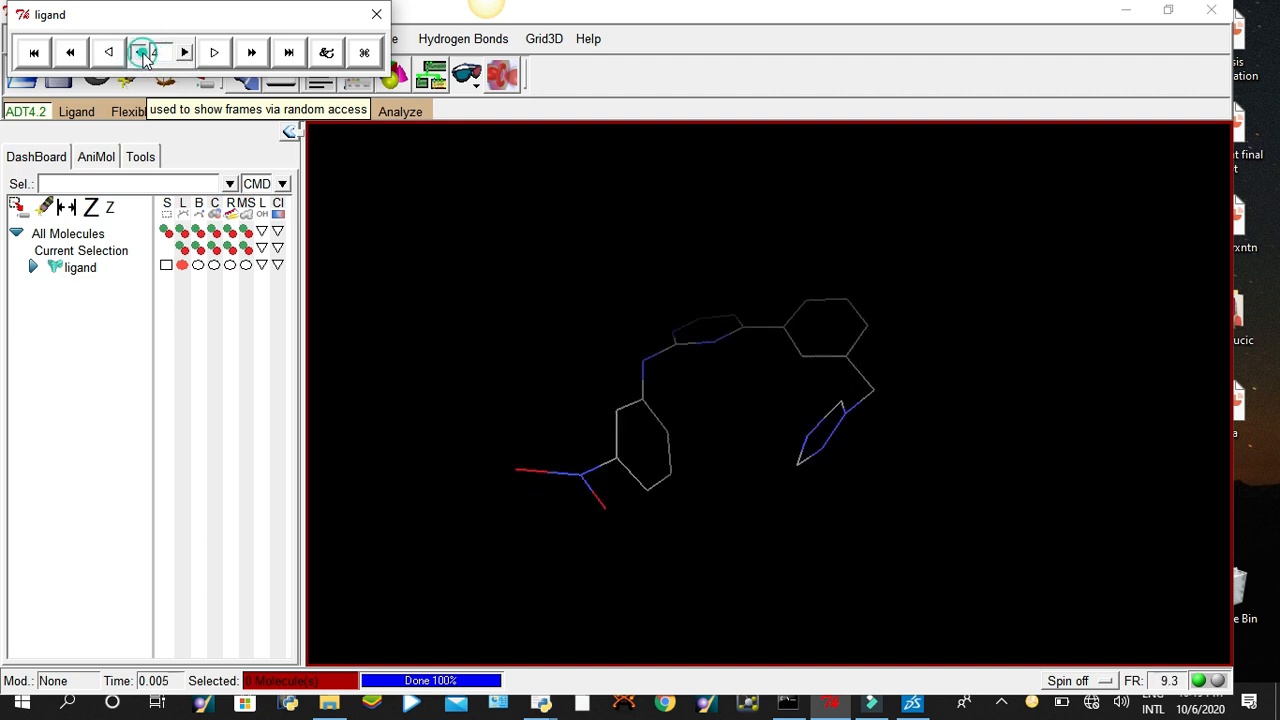
{"action": "left_click", "coordinate": [142, 56]}
{"action": "left_click", "coordinate": [142, 56]}
{"action": "left_click", "coordinate": [142, 56]}
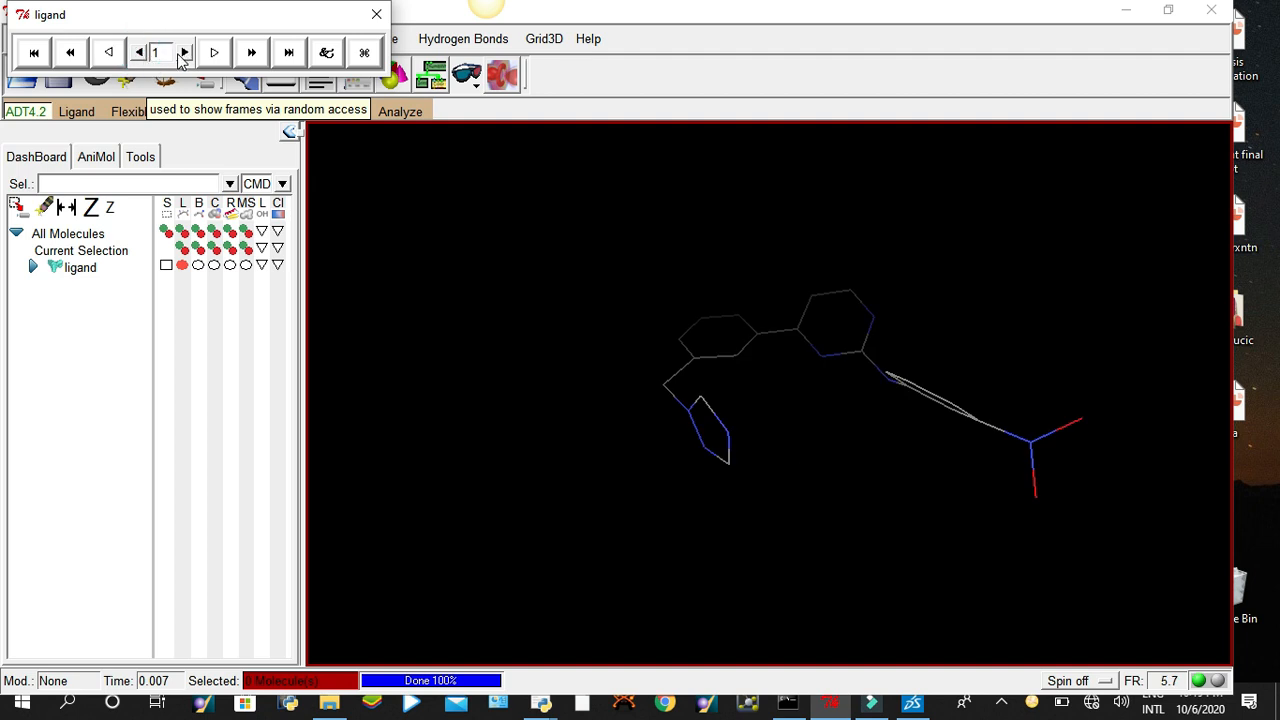
Load the list of docked conformations with their energies and place its chooser window below the conformation player
{"action": "left_click", "coordinate": [395, 111]}
{"action": "mouse_move", "coordinate": [417, 212]}
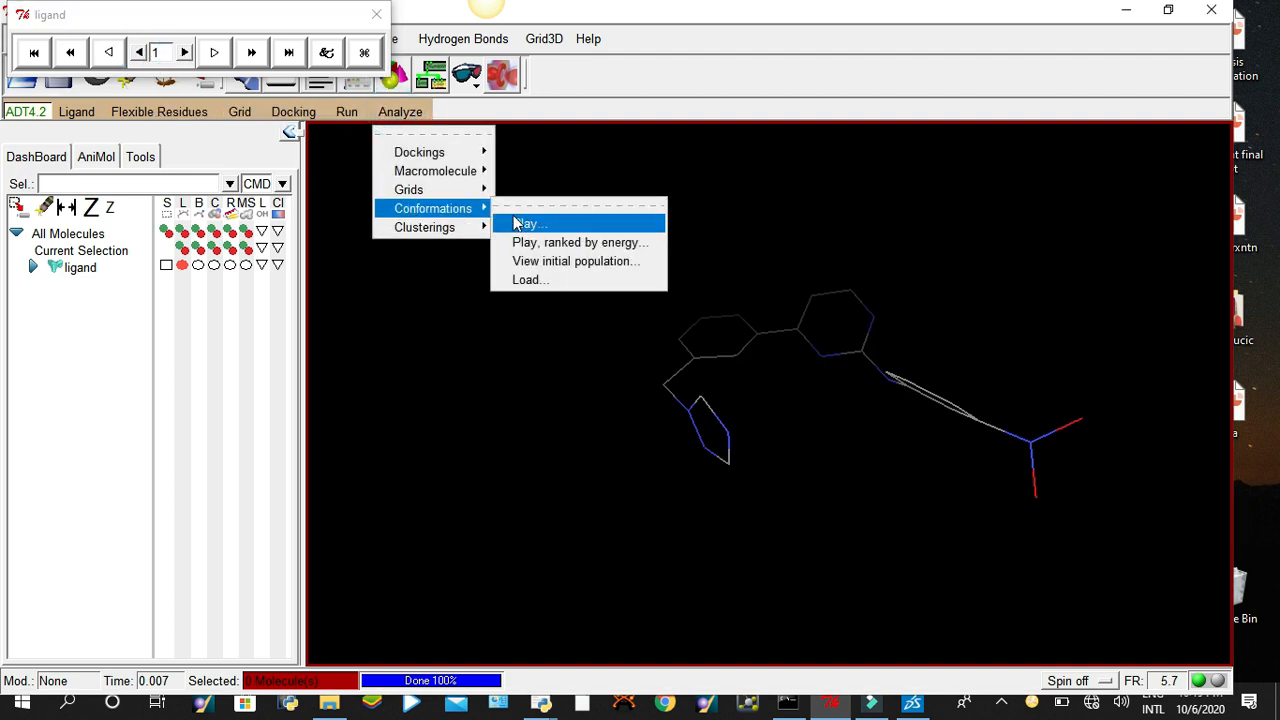
{"action": "left_click", "coordinate": [527, 280]}
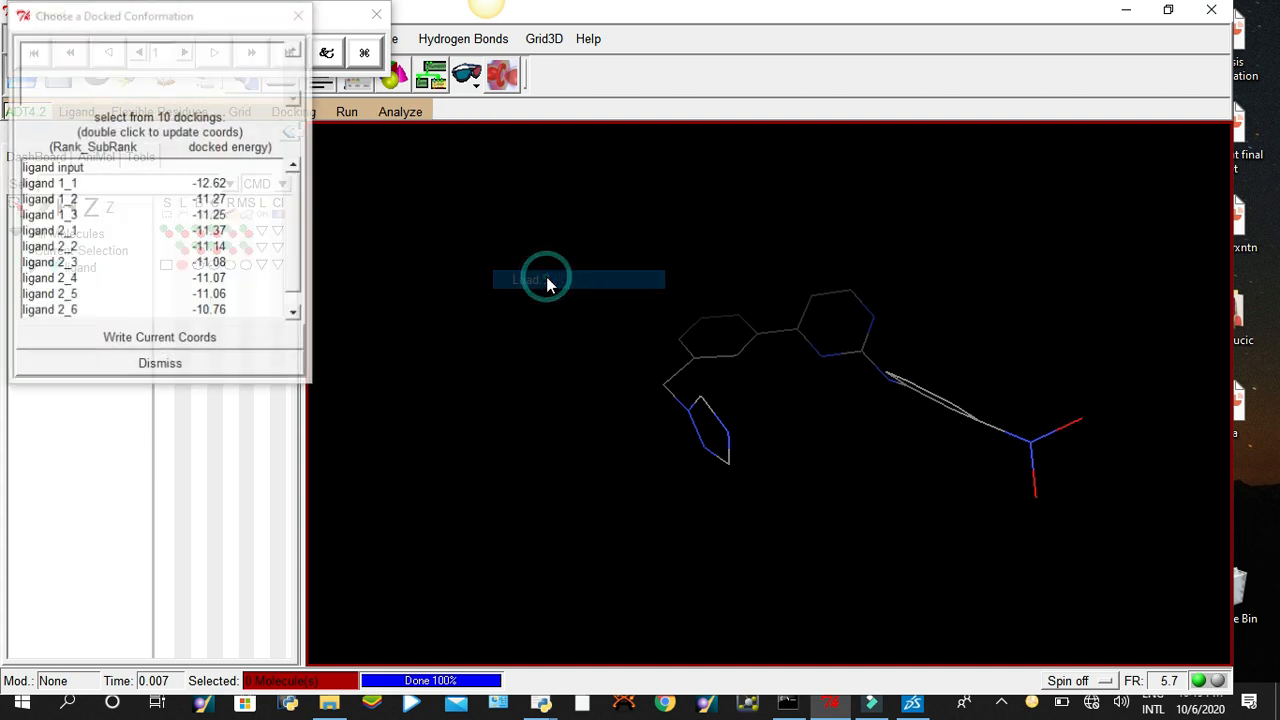
{"action": "left_click_drag", "start_coordinate": [143, 25], "coordinate": [140, 306]}
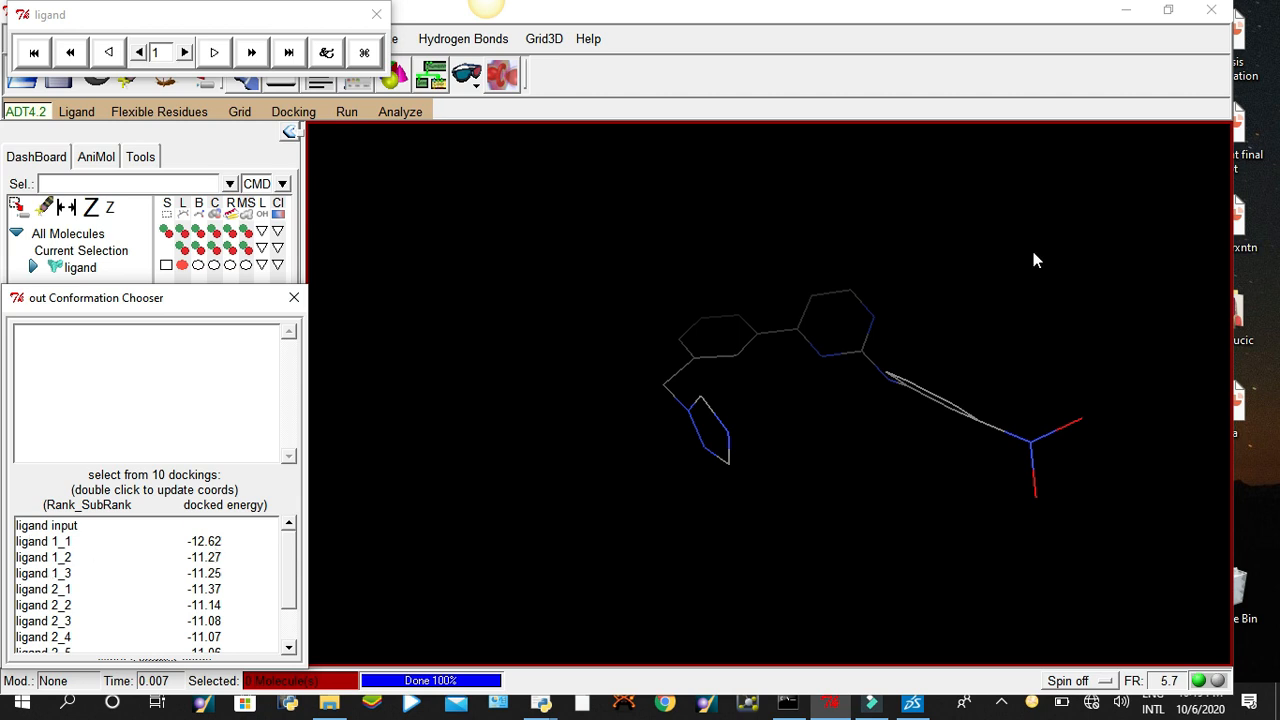
Examine the ligand's conformation 1 close up from several angles
{"action": "left_click_drag", "start_coordinate": [906, 505], "coordinate": [878, 470]}
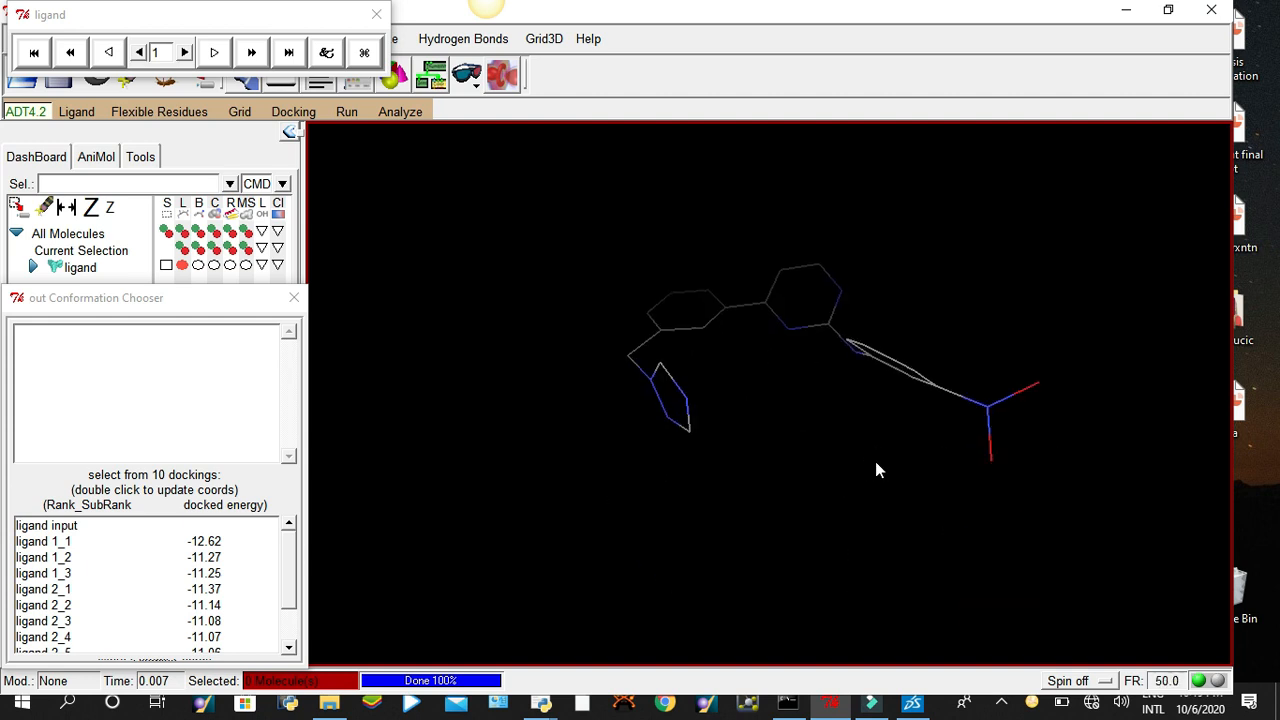
{"action": "scroll", "coordinate": [757, 449], "scroll_direction": "down", "scroll_amount": 4}
{"action": "scroll", "coordinate": [757, 449], "scroll_direction": "up", "scroll_amount": 8}
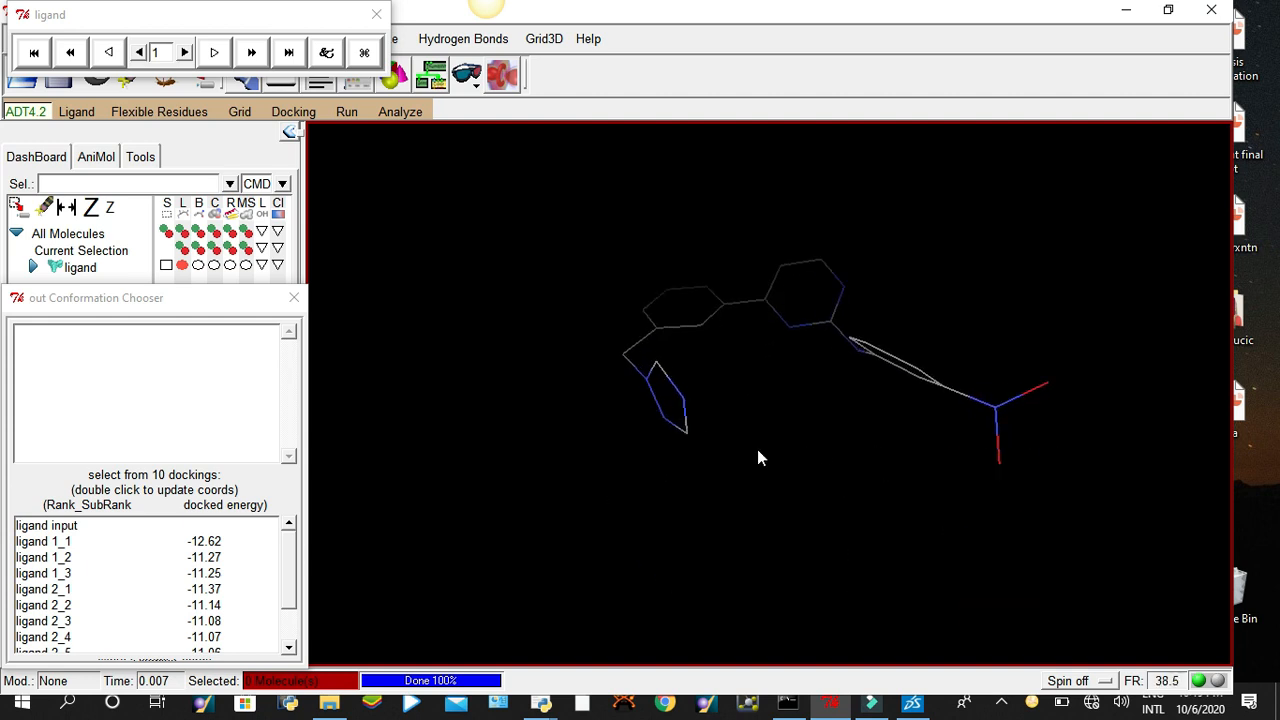
{"action": "left_click_drag", "start_coordinate": [752, 449], "coordinate": [860, 520]}
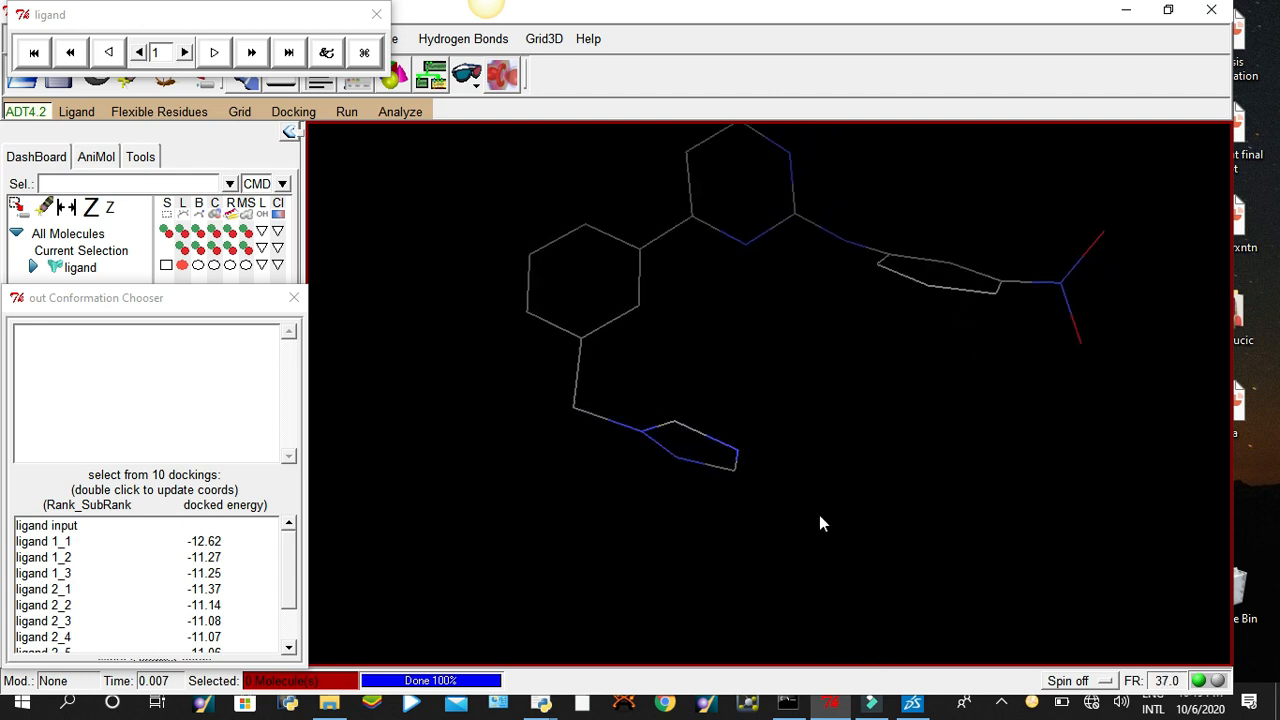
{"action": "left_click_drag", "start_coordinate": [1105, 363], "coordinate": [885, 348]}
{"action": "left_click_drag", "start_coordinate": [789, 478], "coordinate": [776, 527]}
{"action": "left_click_drag", "start_coordinate": [749, 329], "coordinate": [386, 123]}
{"action": "left_click", "coordinate": [47, 12]}
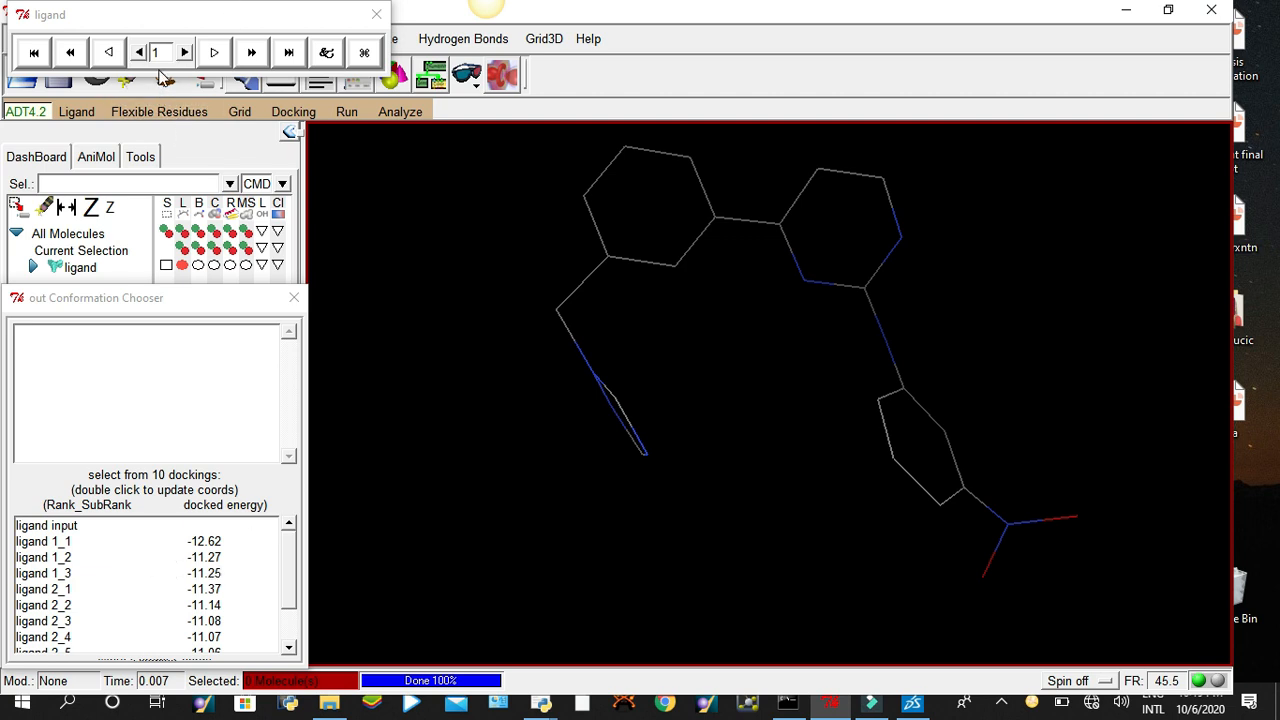
Step the conformation player forward from conformation 1 to 5, viewing conformation 2 from another angle and checking the docked energy list
{"action": "left_click", "coordinate": [187, 53]}
{"action": "left_click_drag", "start_coordinate": [1100, 538], "coordinate": [779, 621]}
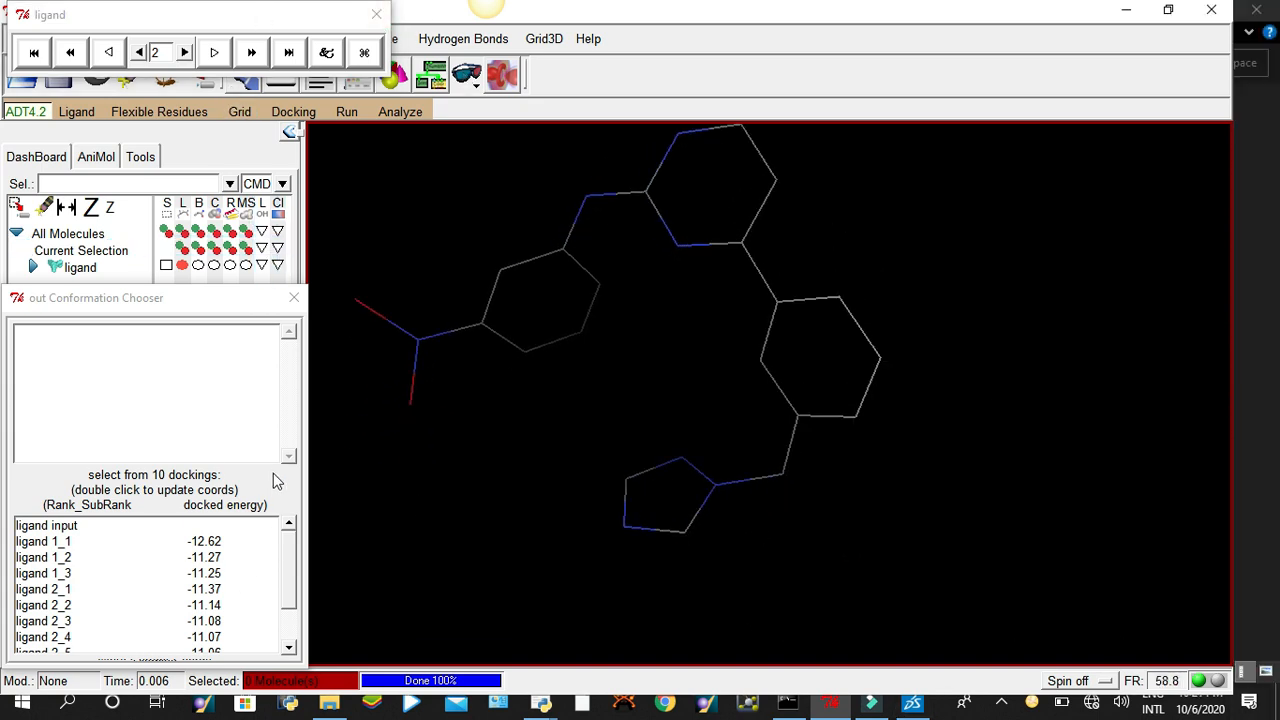
{"action": "left_click", "coordinate": [288, 536]}
{"action": "left_click_drag", "start_coordinate": [293, 555], "coordinate": [292, 558]}
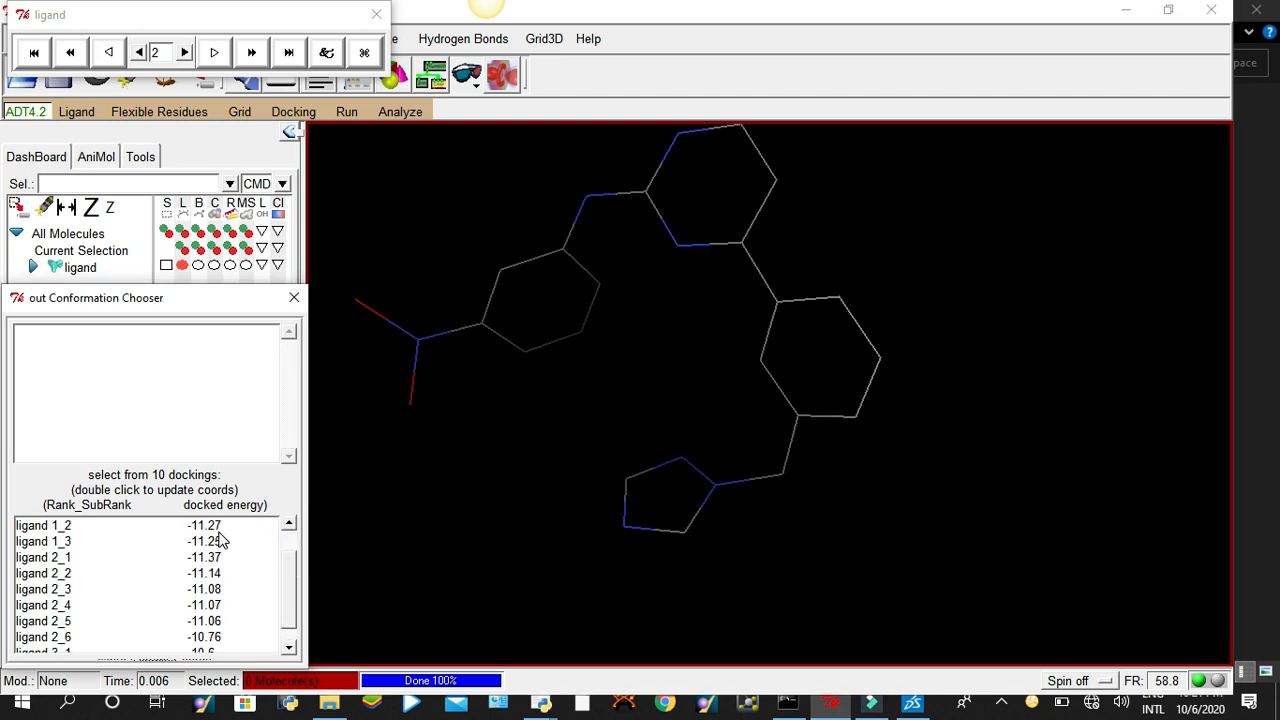
{"action": "left_click", "coordinate": [183, 55]}
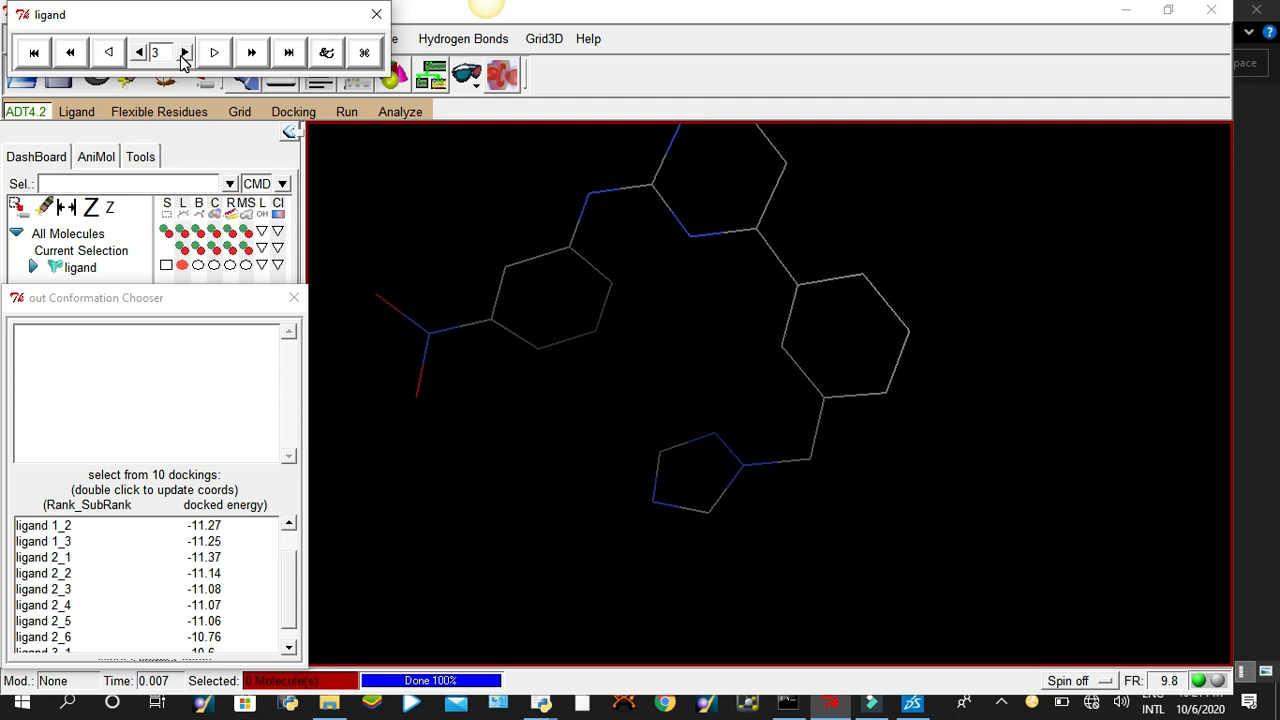
{"action": "left_click", "coordinate": [183, 55]}
{"action": "left_click", "coordinate": [183, 55]}
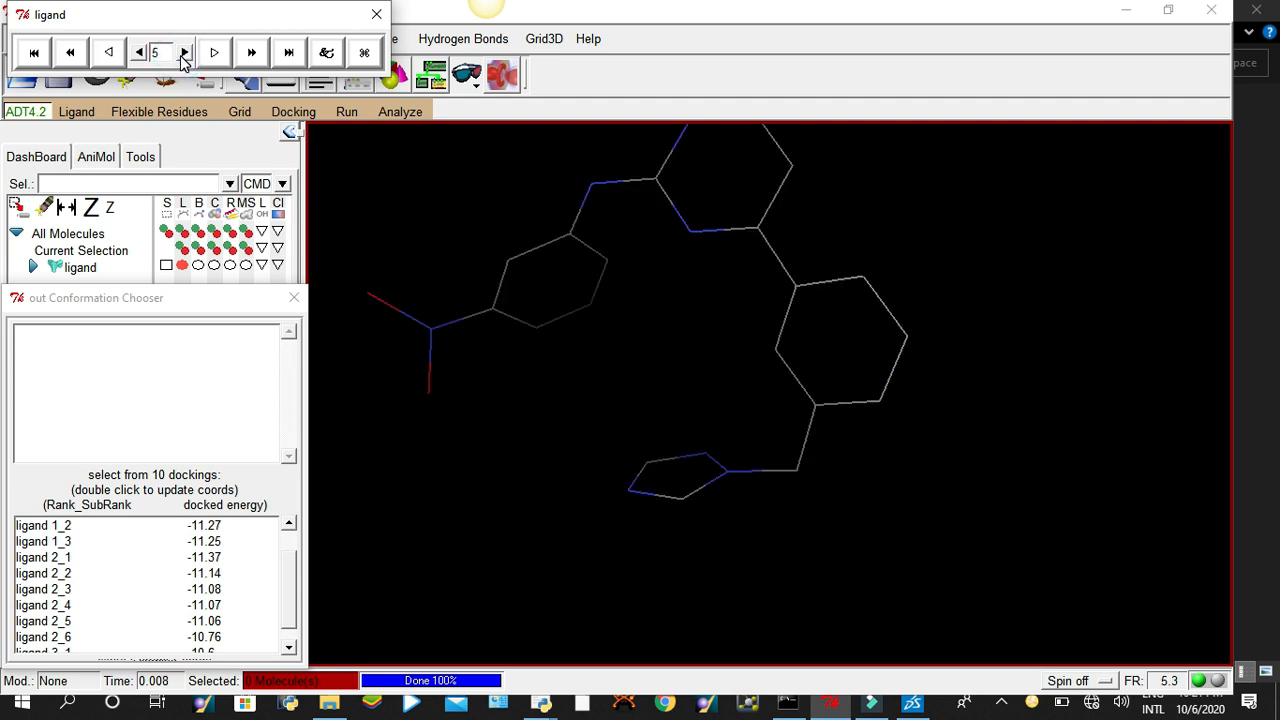
Return the player from conformation 5 to conformation 1 and go back to the start of the docked energy list
{"action": "left_click", "coordinate": [136, 54]}
{"action": "left_click", "coordinate": [135, 55]}
{"action": "left_click", "coordinate": [135, 55]}
{"action": "left_click", "coordinate": [135, 55]}
{"action": "left_click_drag", "start_coordinate": [291, 592], "coordinate": [293, 570]}
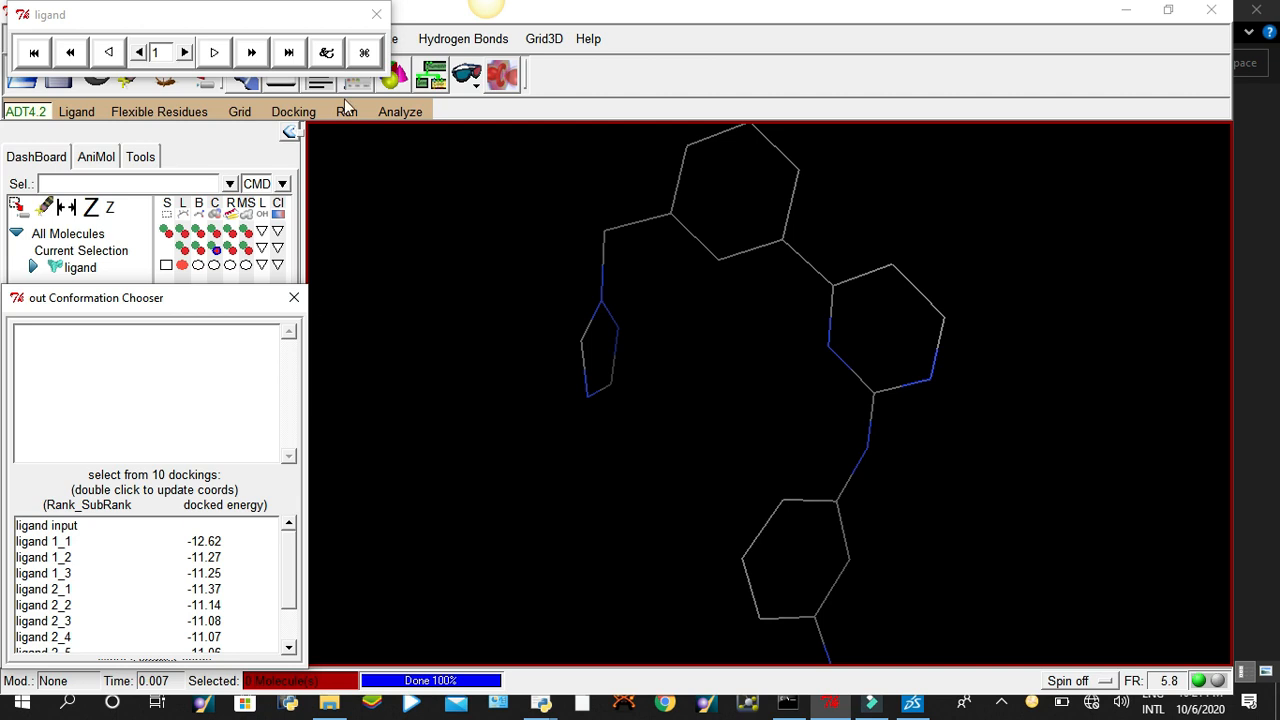
Open the macromolecule of the docking by locating cdk.pdbqt in the workspace folder
{"action": "left_click", "coordinate": [405, 113]}
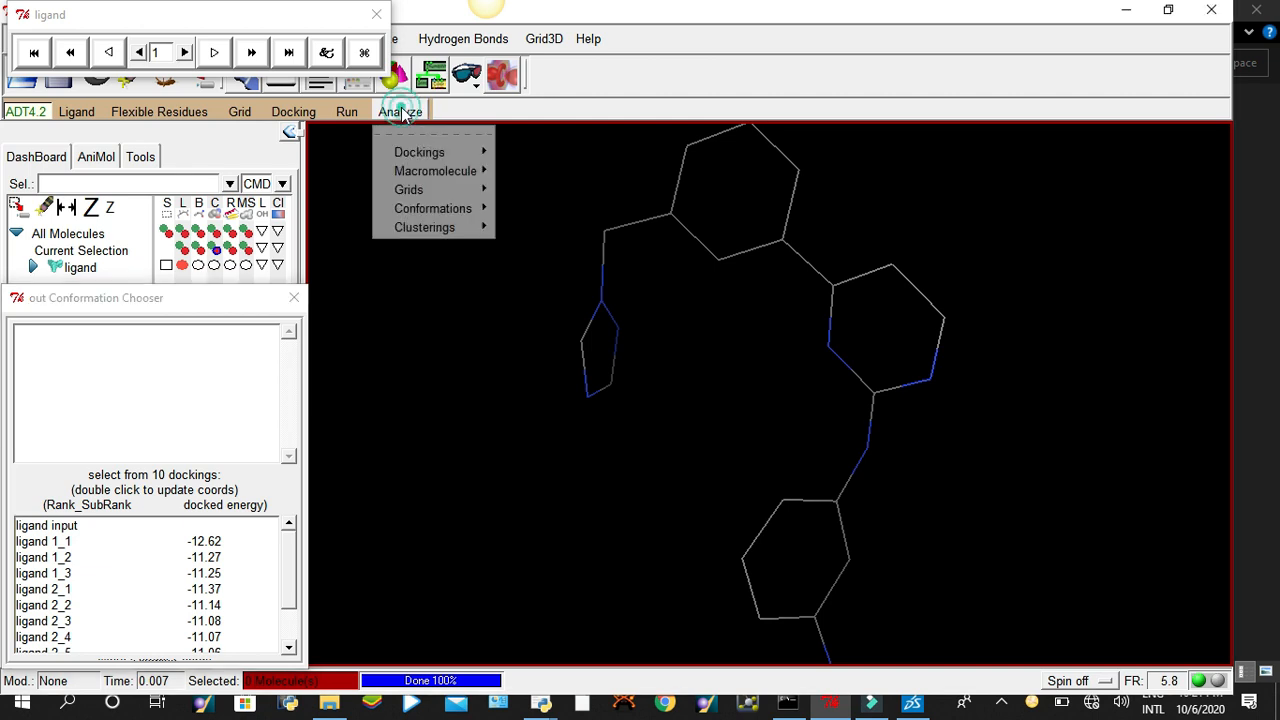
{"action": "mouse_move", "coordinate": [400, 150]}
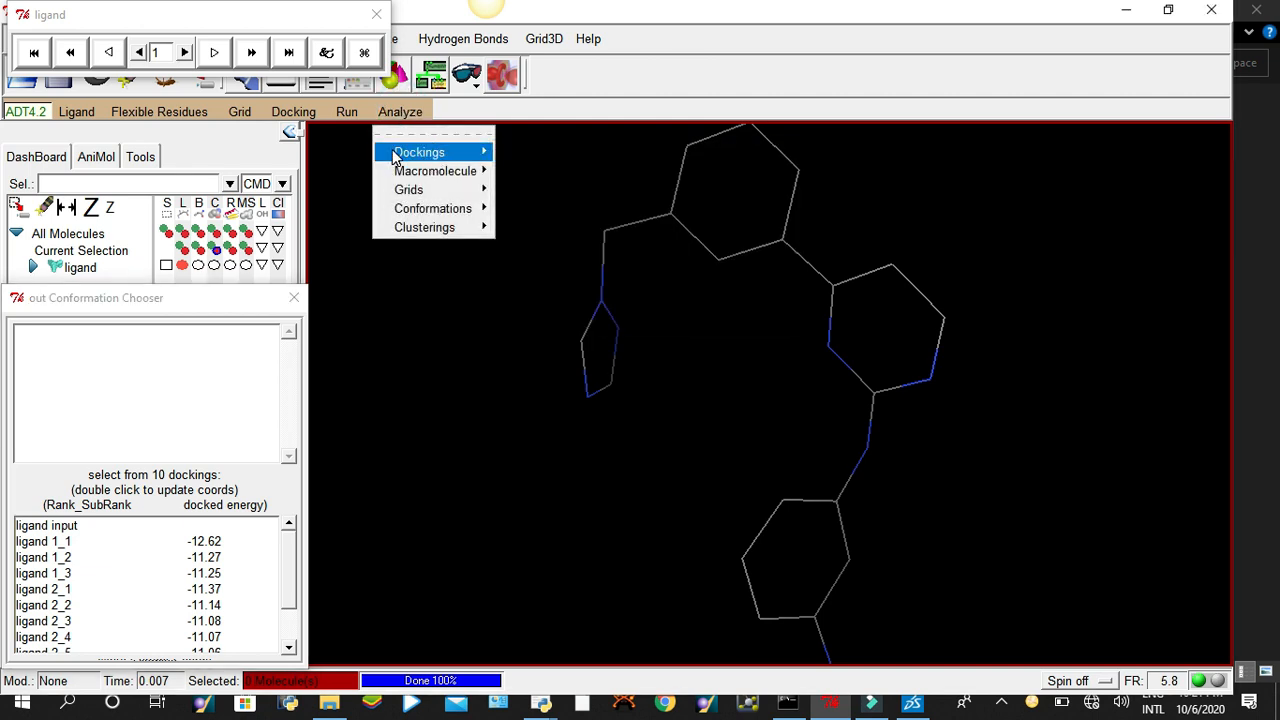
{"action": "mouse_move", "coordinate": [460, 178]}
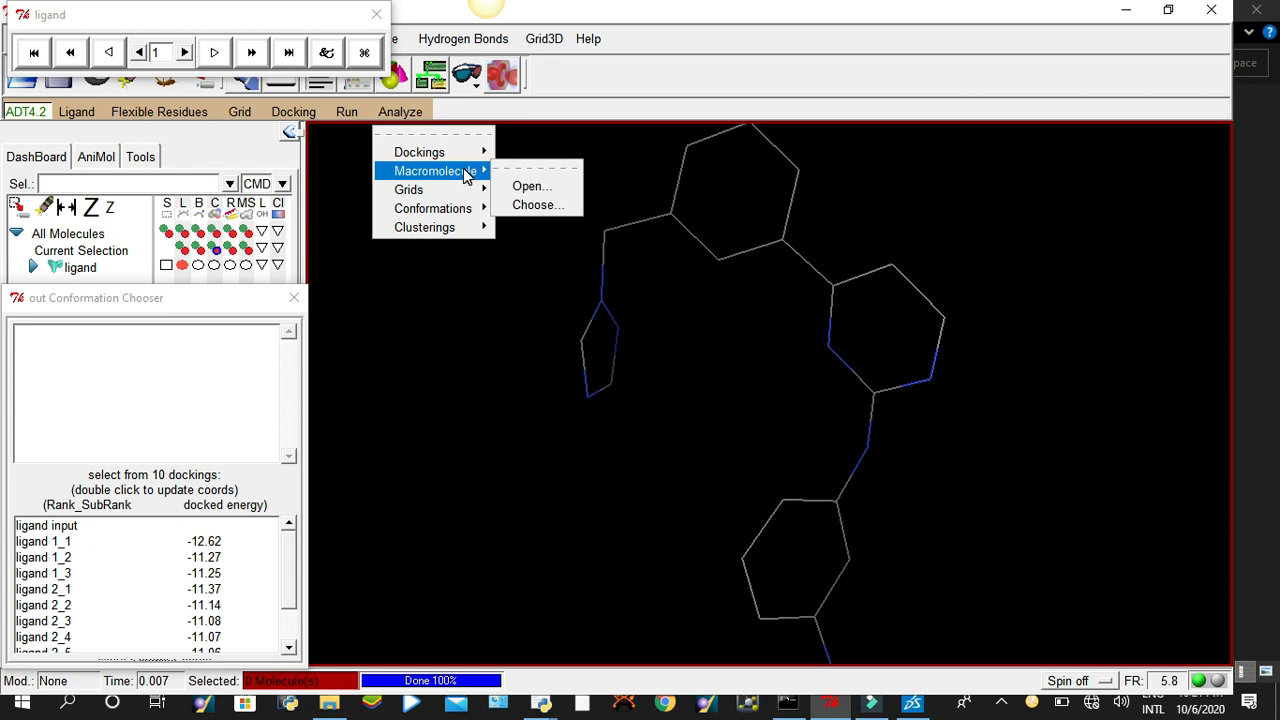
{"action": "left_click", "coordinate": [538, 189]}
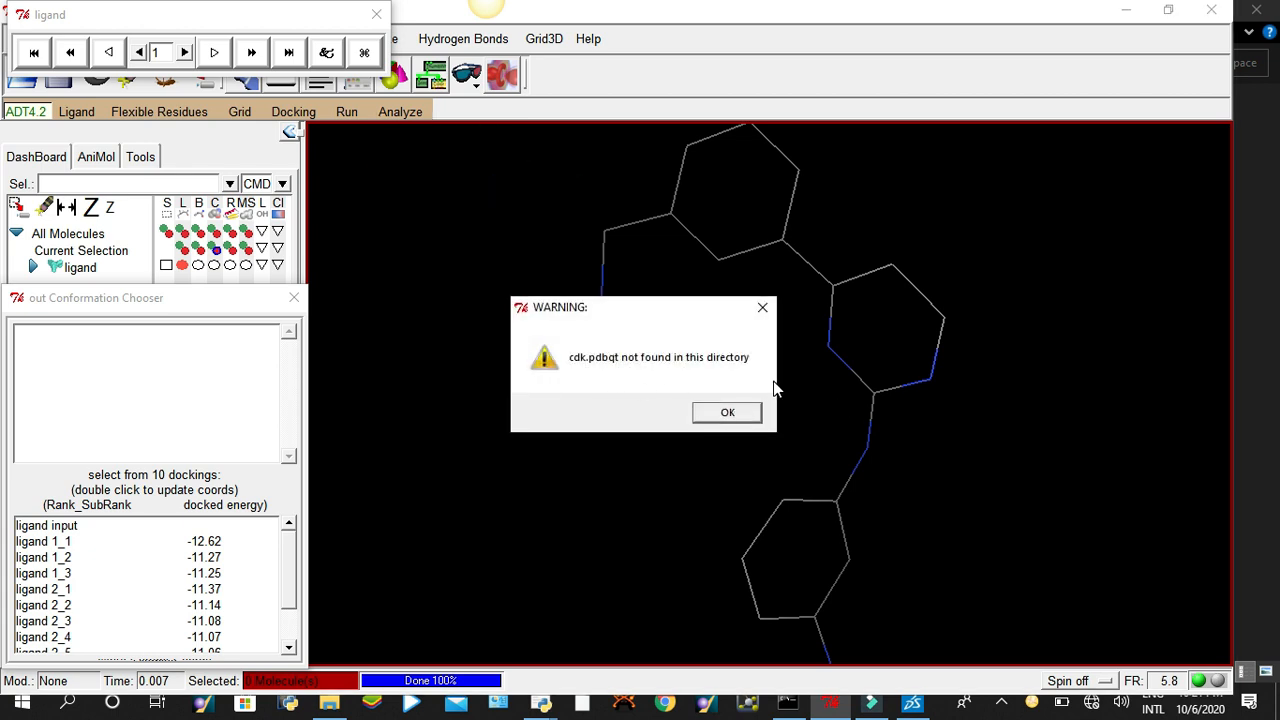
{"action": "left_click", "coordinate": [728, 413]}
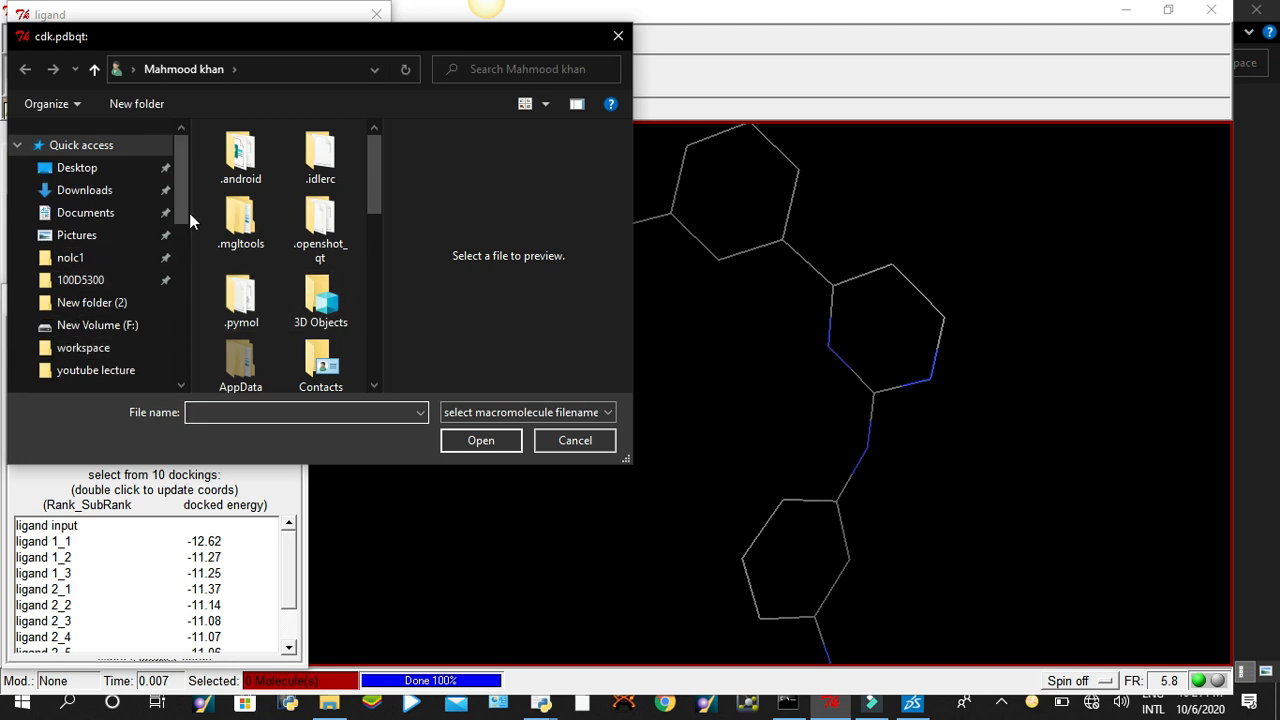
{"action": "left_click_drag", "start_coordinate": [179, 203], "coordinate": [175, 236]}
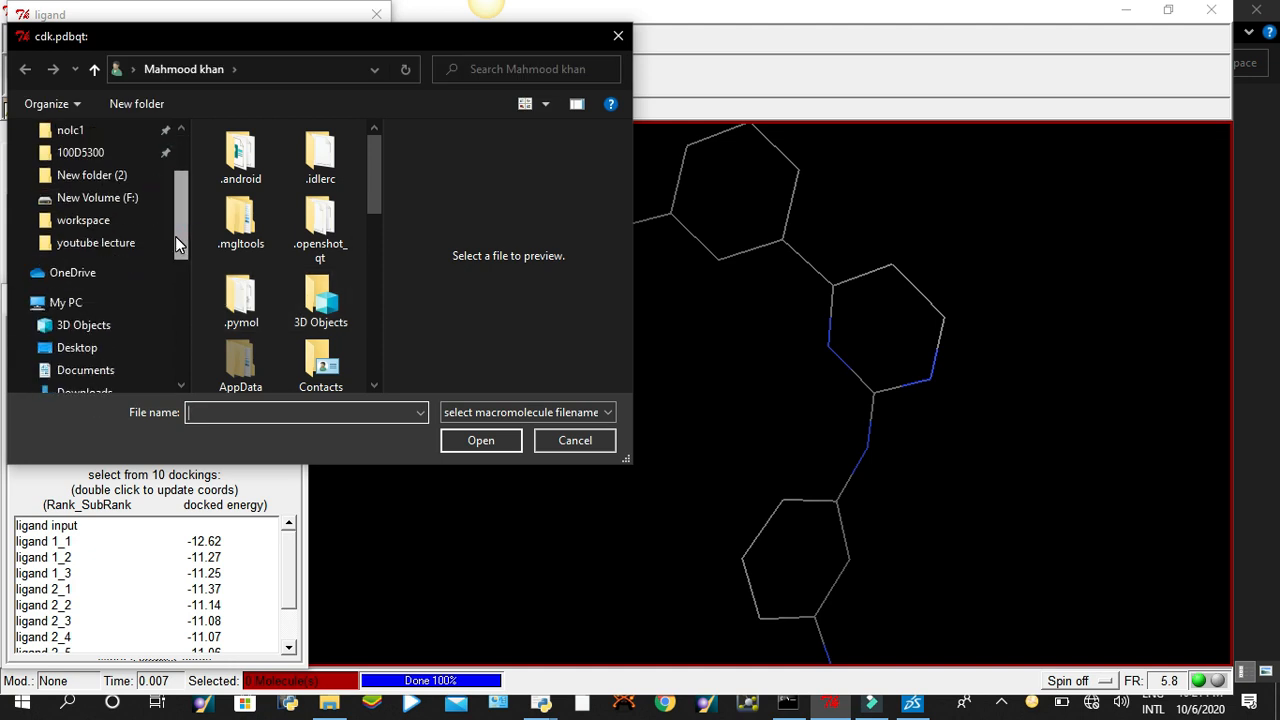
{"action": "left_click", "coordinate": [101, 223]}
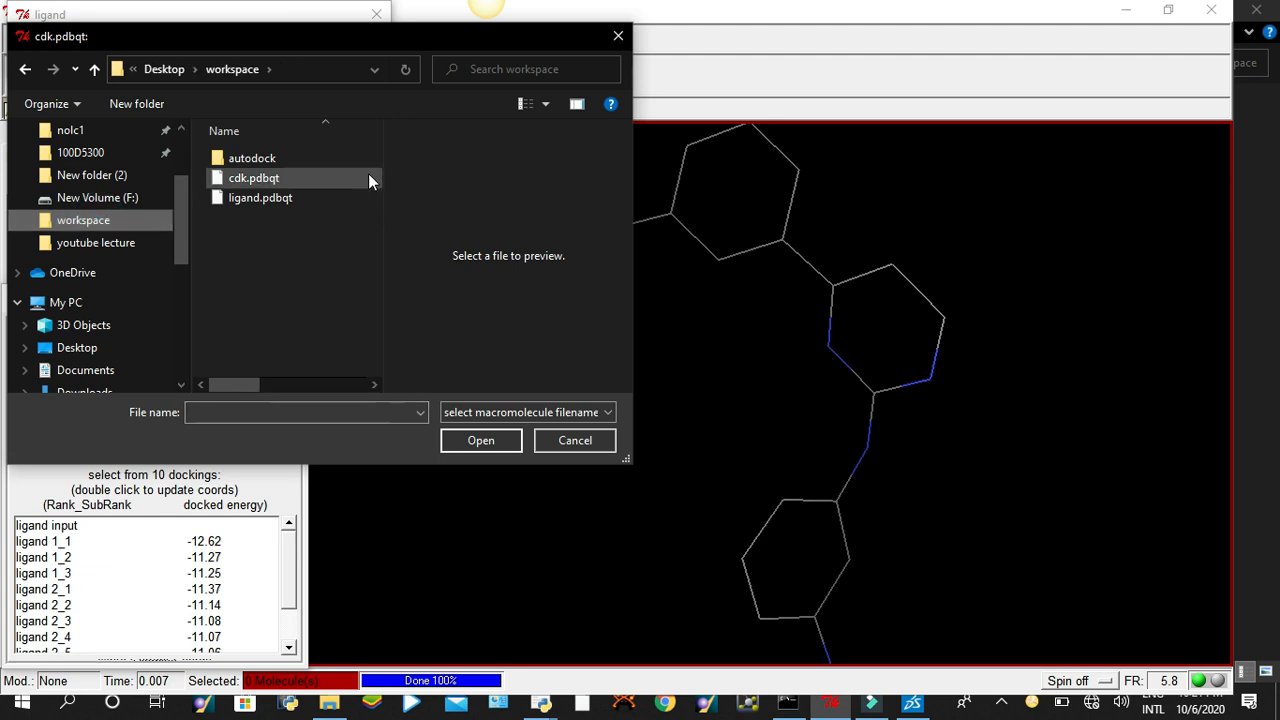
{"action": "double_click", "coordinate": [289, 179]}
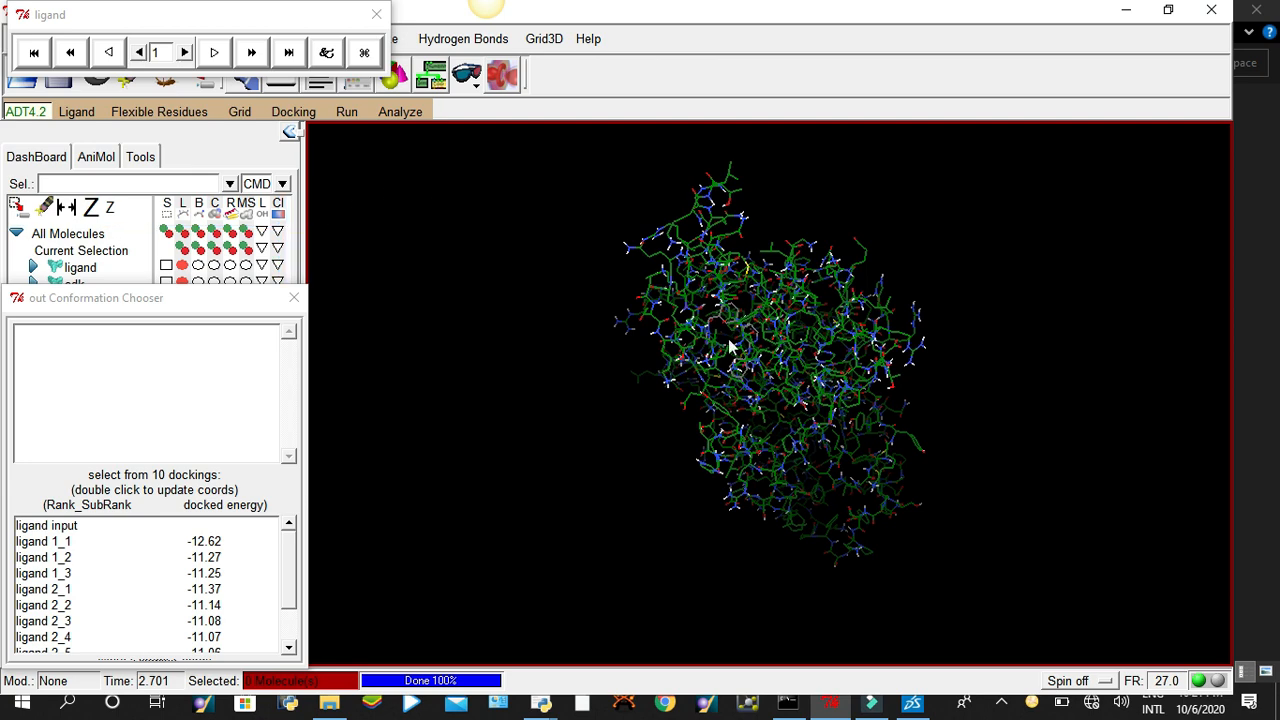
Close the conformation chooser and inspect the cdk macromolecule with the docked ligand from several angles
{"action": "scroll", "coordinate": [715, 437], "scroll_direction": "down", "scroll_amount": 2}
{"action": "scroll", "coordinate": [715, 437], "scroll_direction": "up", "scroll_amount": 5}
{"action": "left_click_drag", "start_coordinate": [713, 467], "coordinate": [4, 266]}
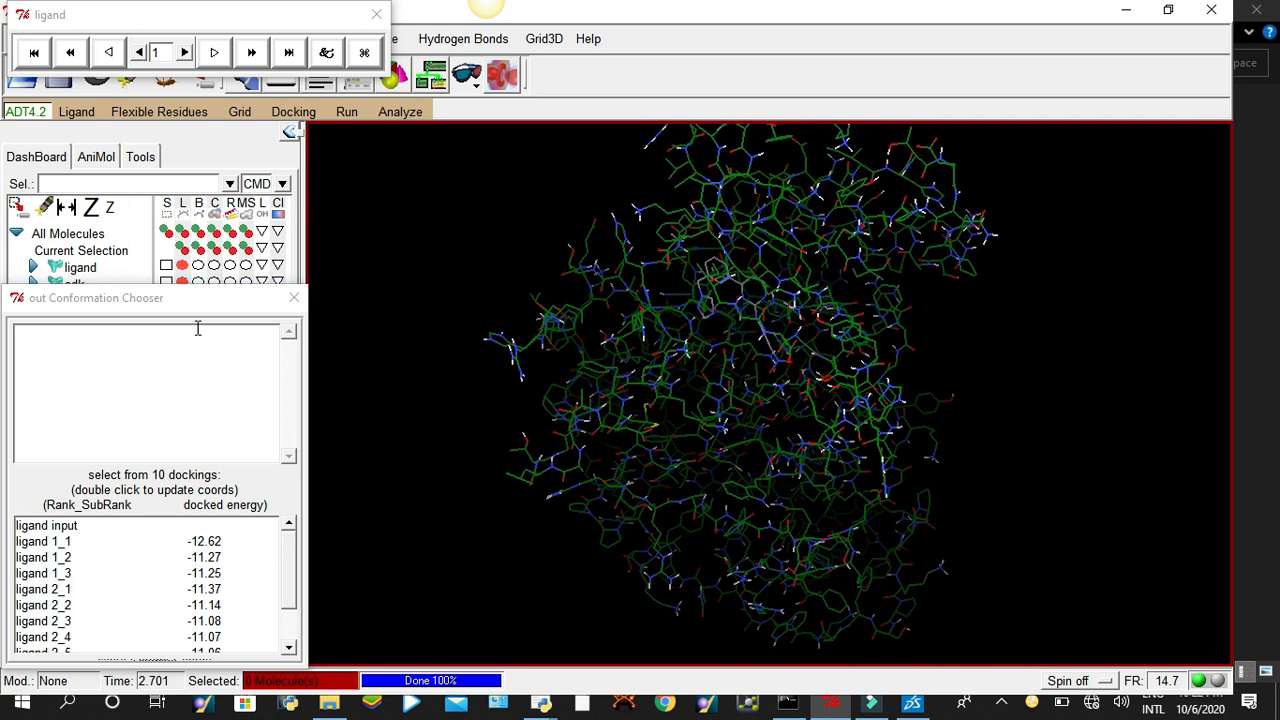
{"action": "left_click", "coordinate": [293, 298]}
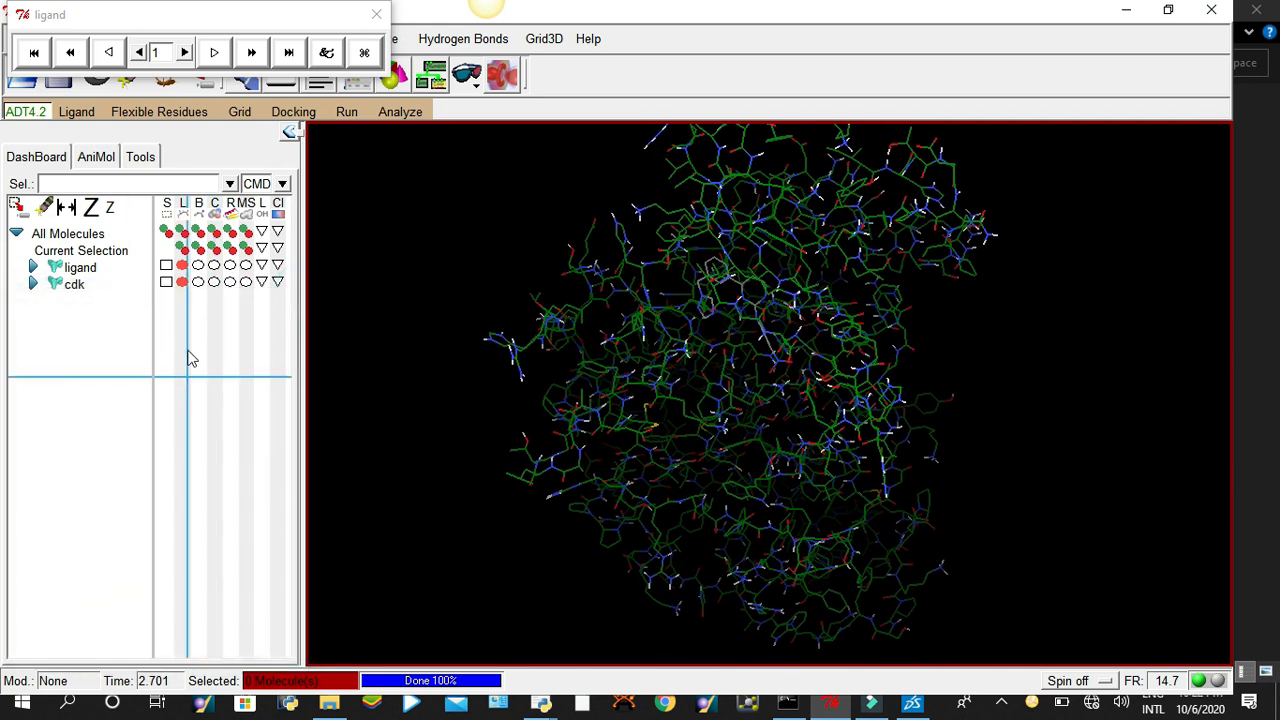
{"action": "scroll", "coordinate": [785, 400], "scroll_direction": "up", "scroll_amount": 4}
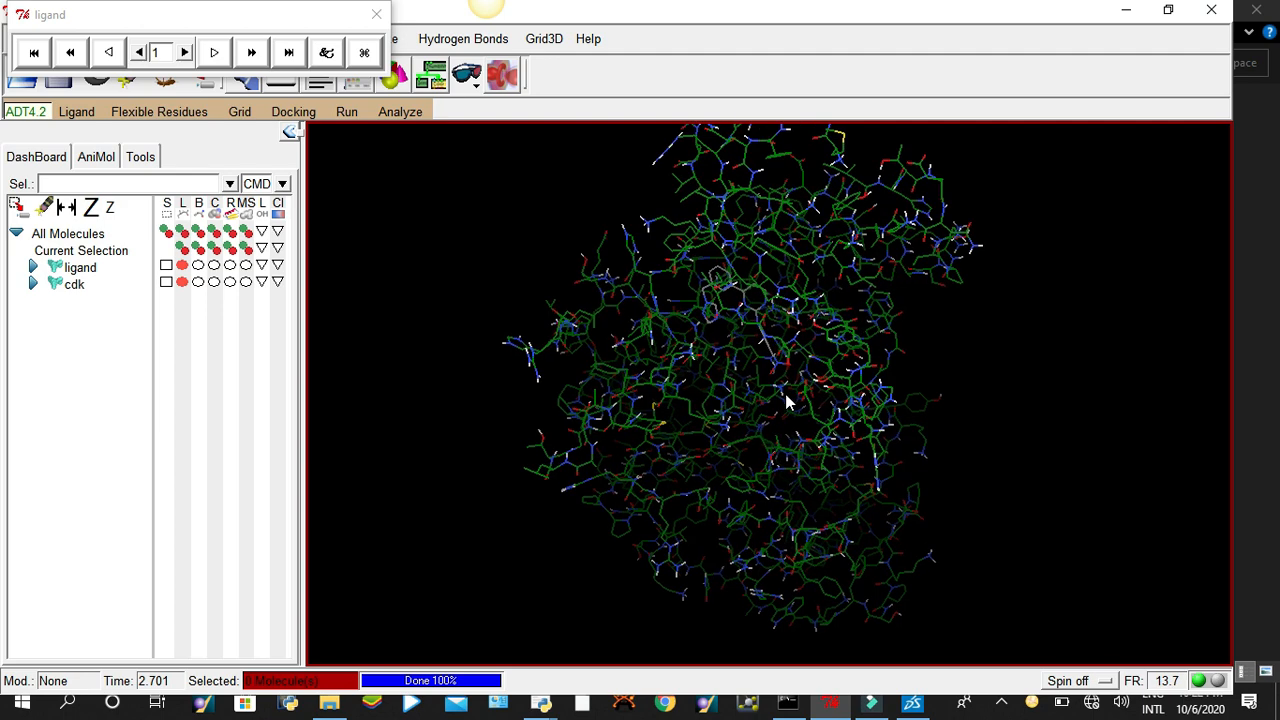
{"action": "left_click_drag", "start_coordinate": [869, 271], "coordinate": [5, 272]}
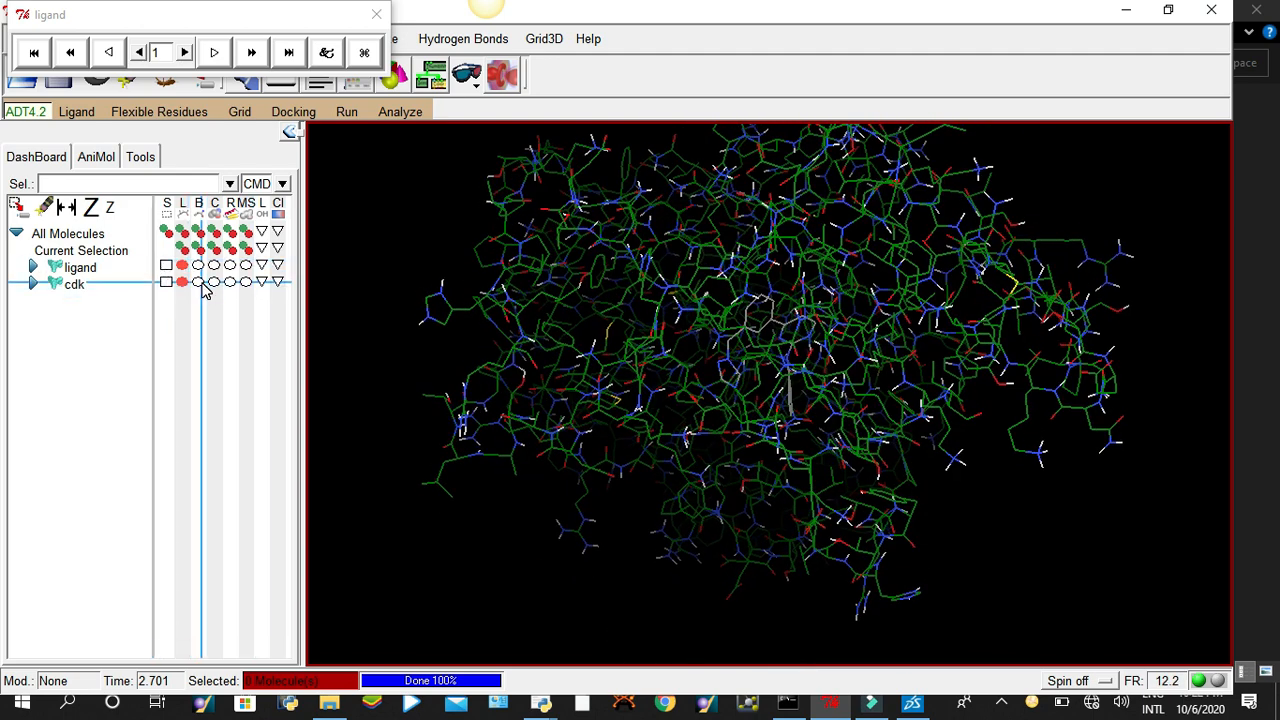
Display the ligand in sticks-and-balls representation and view it close up inside the protein
{"action": "left_click", "coordinate": [199, 265]}
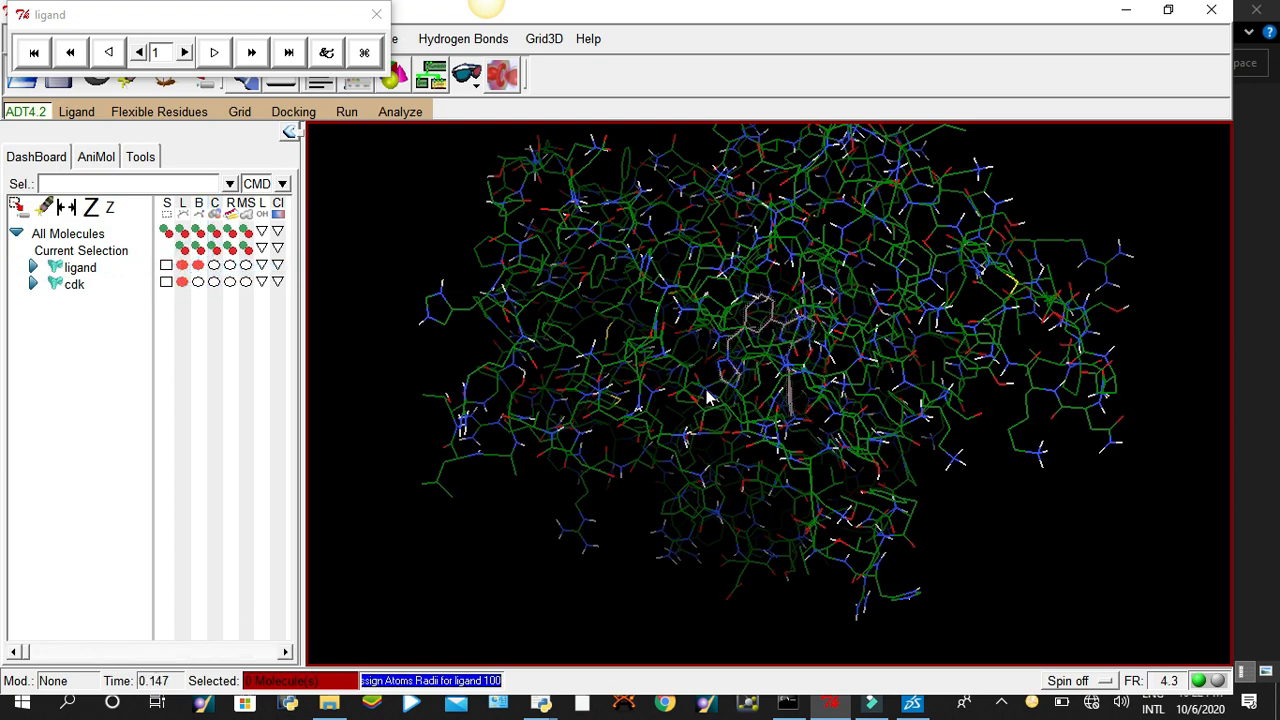
{"action": "scroll", "coordinate": [707, 396], "scroll_direction": "up", "scroll_amount": 5}
{"action": "scroll", "coordinate": [705, 389], "scroll_direction": "up", "scroll_amount": 1}
{"action": "left_click_drag", "start_coordinate": [777, 306], "coordinate": [787, 339]}
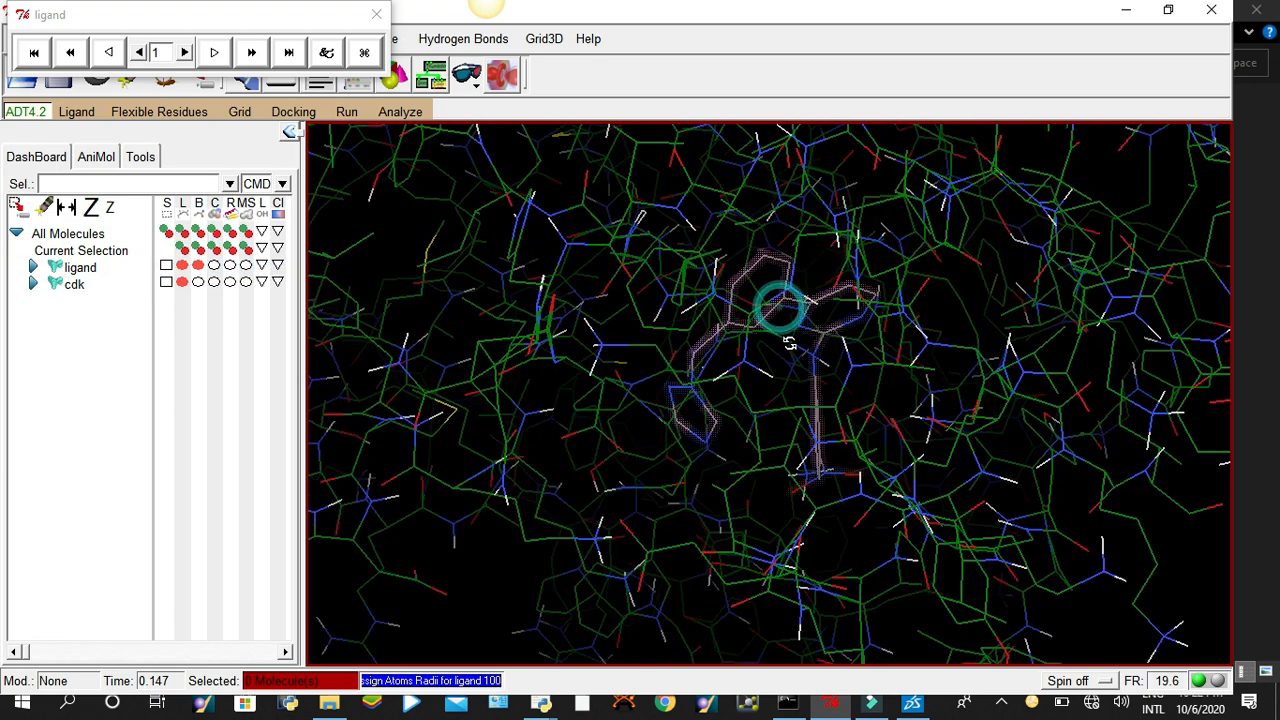
Display the ligand's atomic spheres, examine how they fill the binding pocket, and hide the spheres again
{"action": "left_click", "coordinate": [214, 265]}
{"action": "left_click_drag", "start_coordinate": [780, 434], "coordinate": [676, 405]}
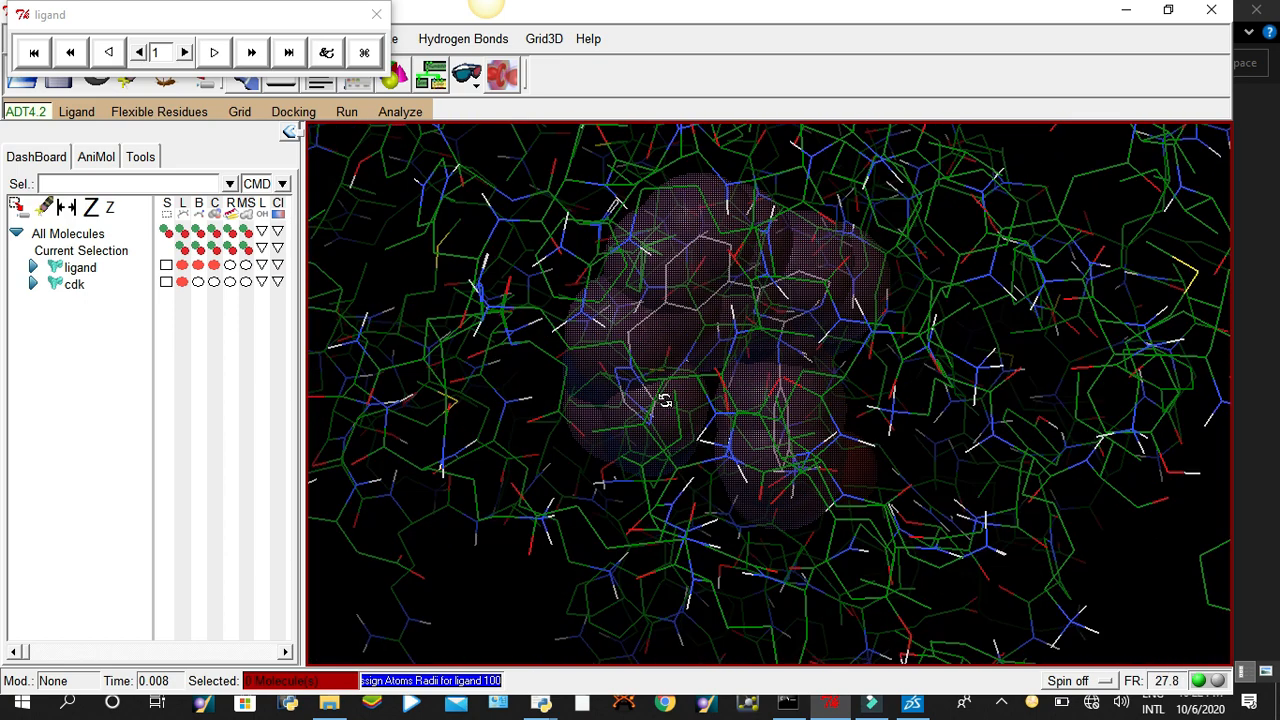
{"action": "scroll", "coordinate": [676, 402], "scroll_direction": "down", "scroll_amount": 10}
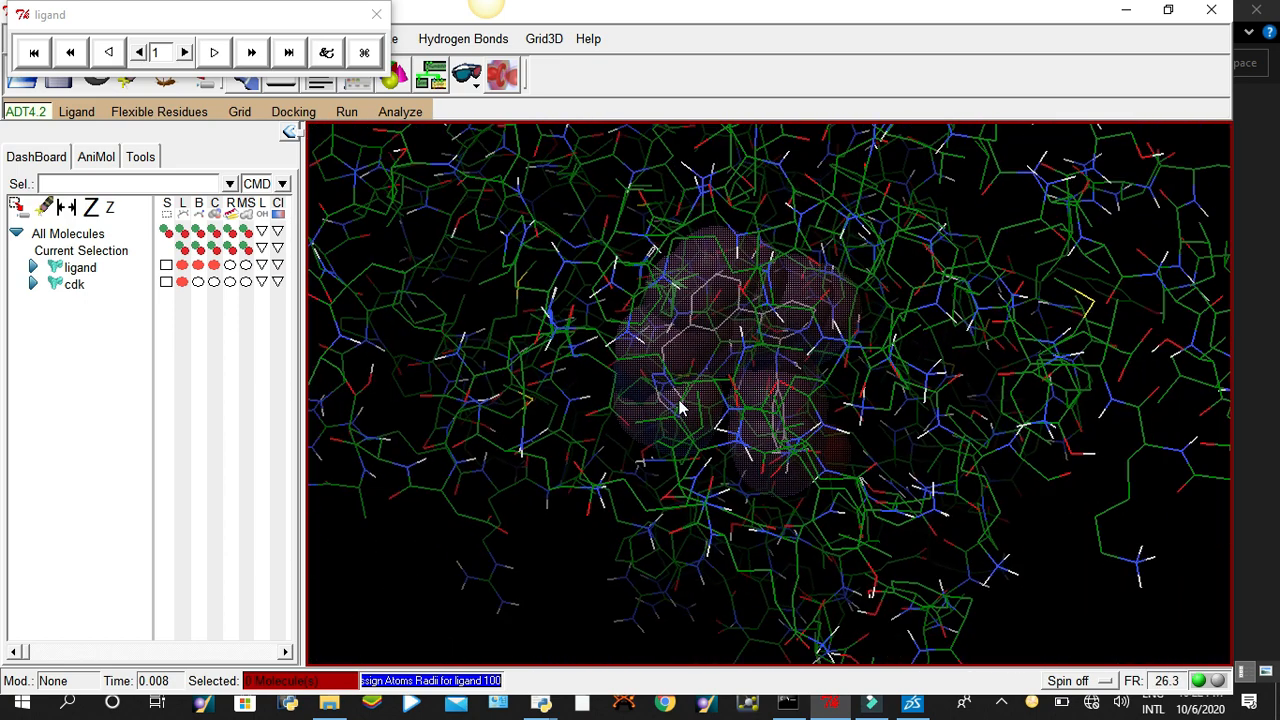
{"action": "scroll", "coordinate": [680, 407], "scroll_direction": "up", "scroll_amount": 5}
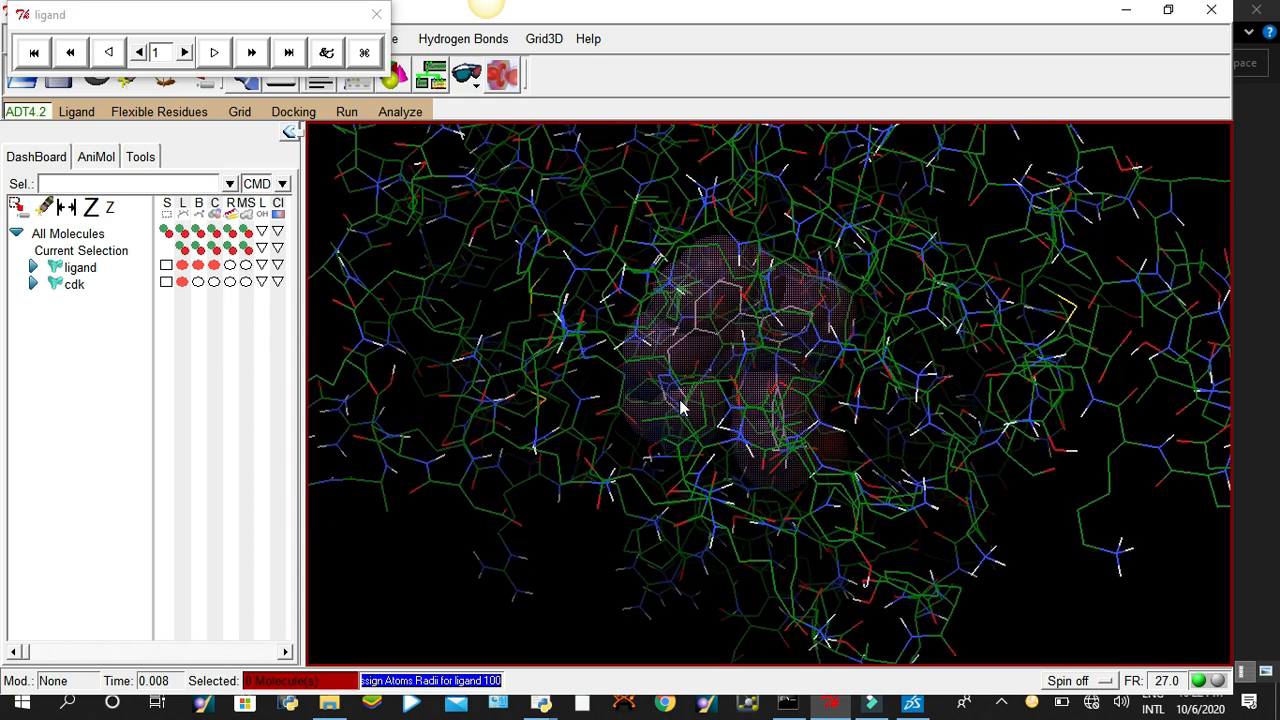
{"action": "scroll", "coordinate": [680, 407], "scroll_direction": "up", "scroll_amount": 6}
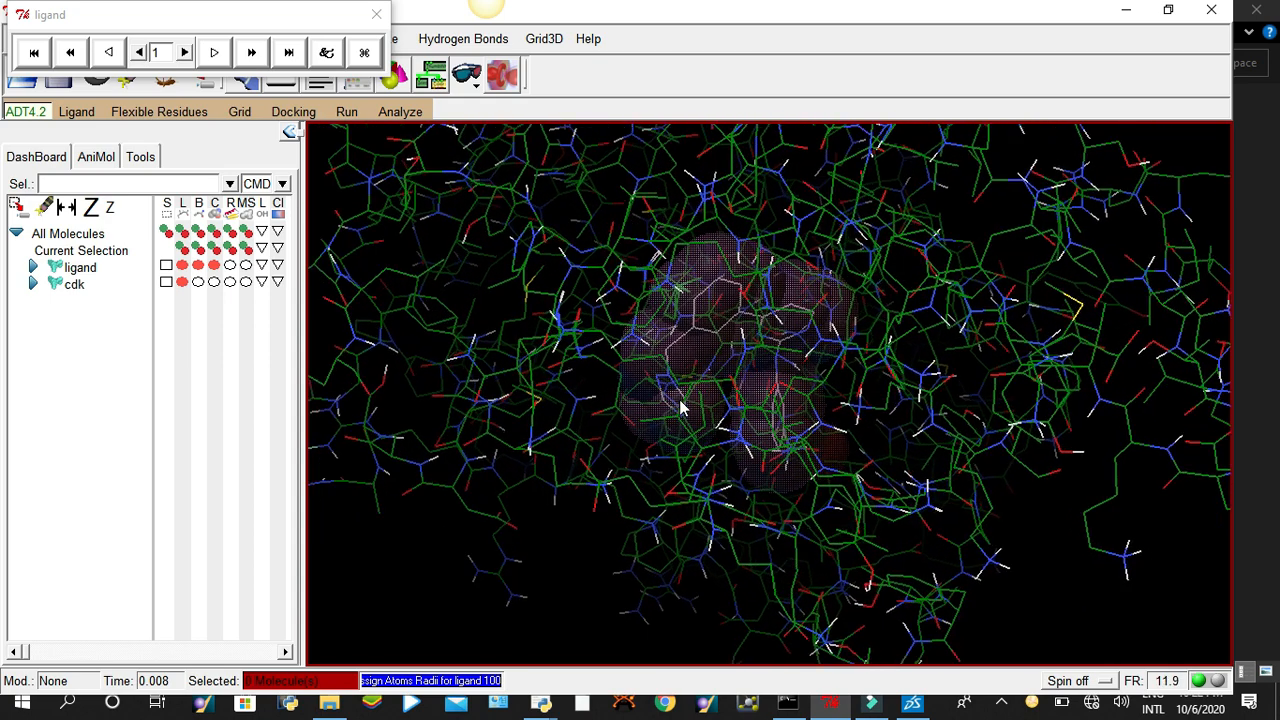
{"action": "left_click_drag", "start_coordinate": [680, 407], "coordinate": [740, 370]}
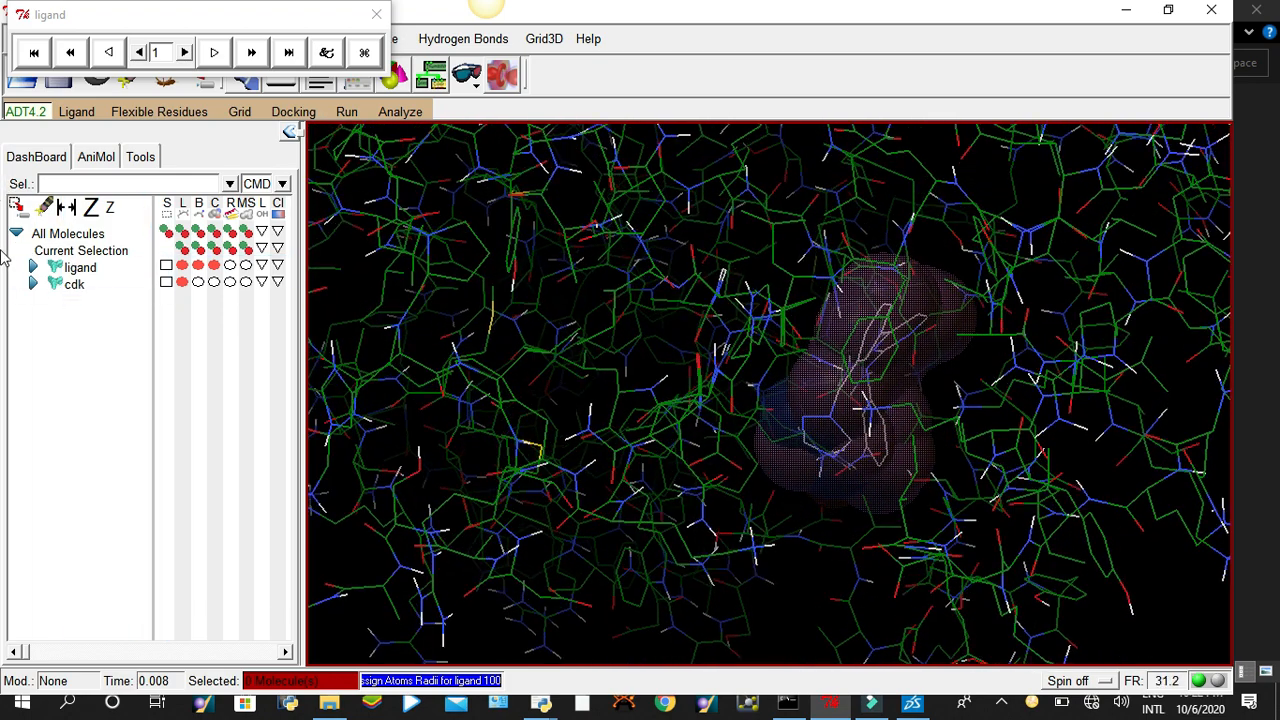
{"action": "left_click", "coordinate": [214, 265]}
Show the docking interactions between the ligand and cdk and close the hydrogen bond spheres settings
{"action": "left_click", "coordinate": [400, 112]}
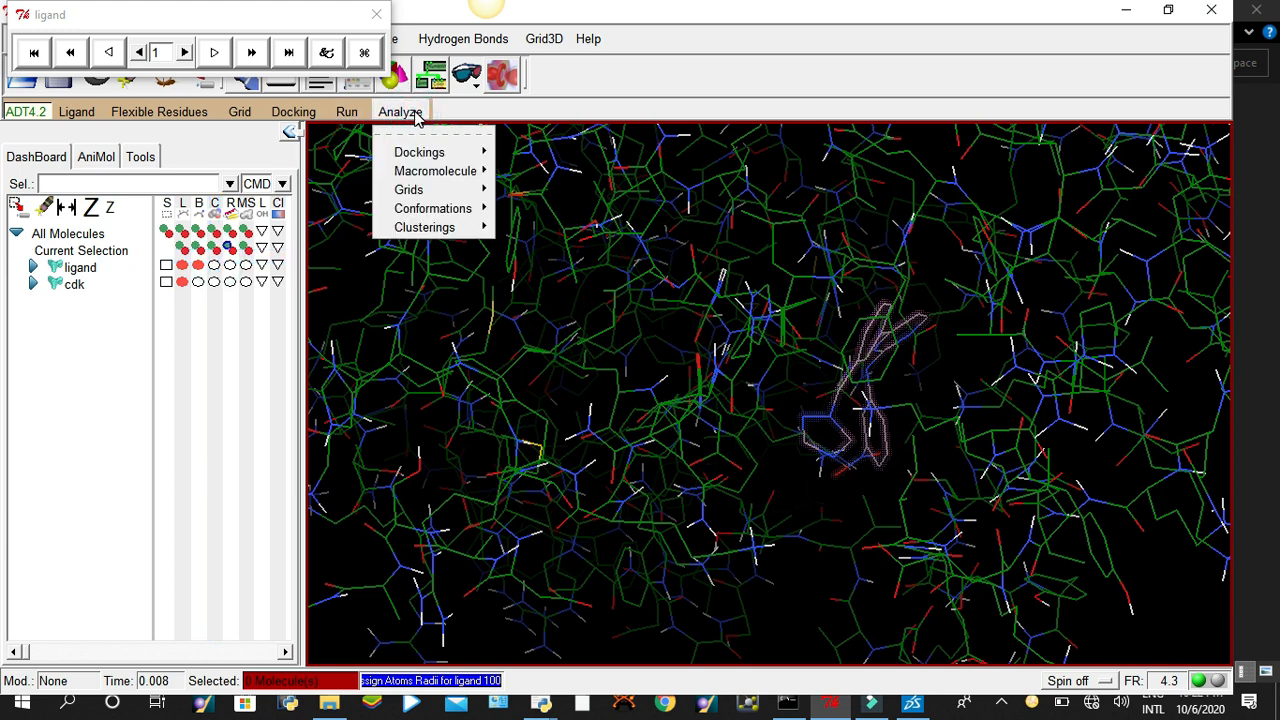
{"action": "mouse_move", "coordinate": [426, 232]}
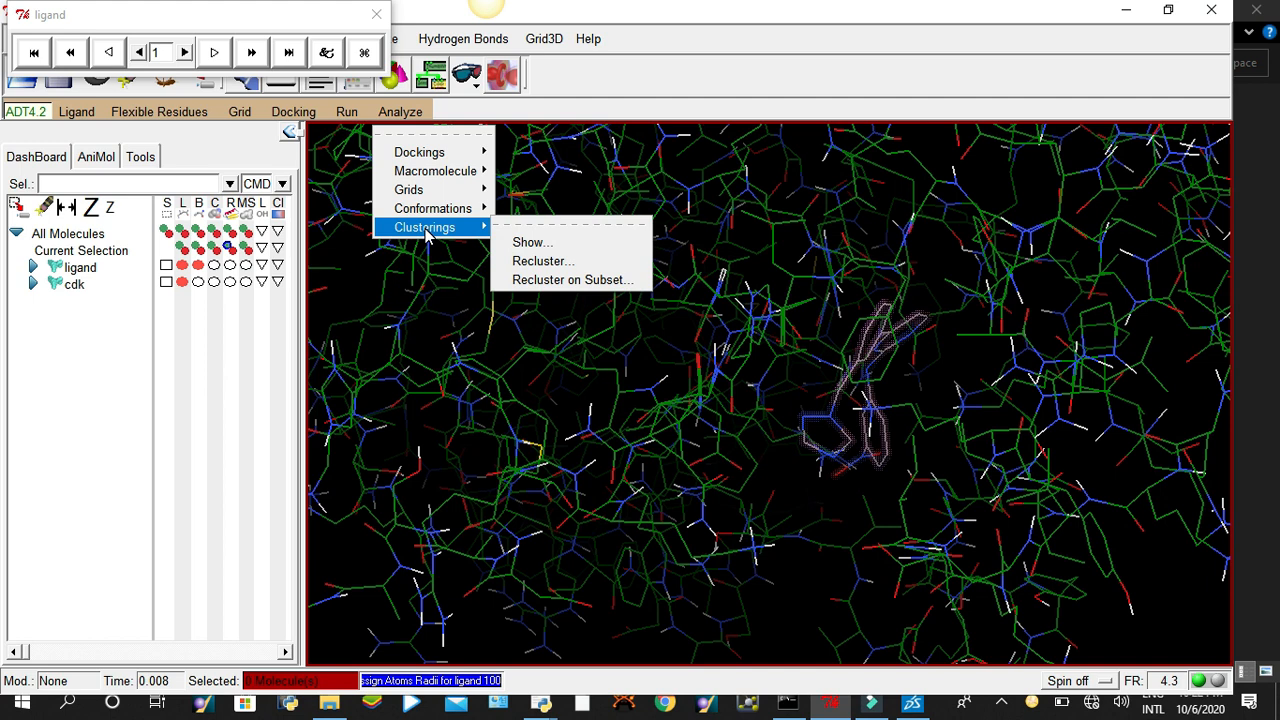
{"action": "mouse_move", "coordinate": [437, 160]}
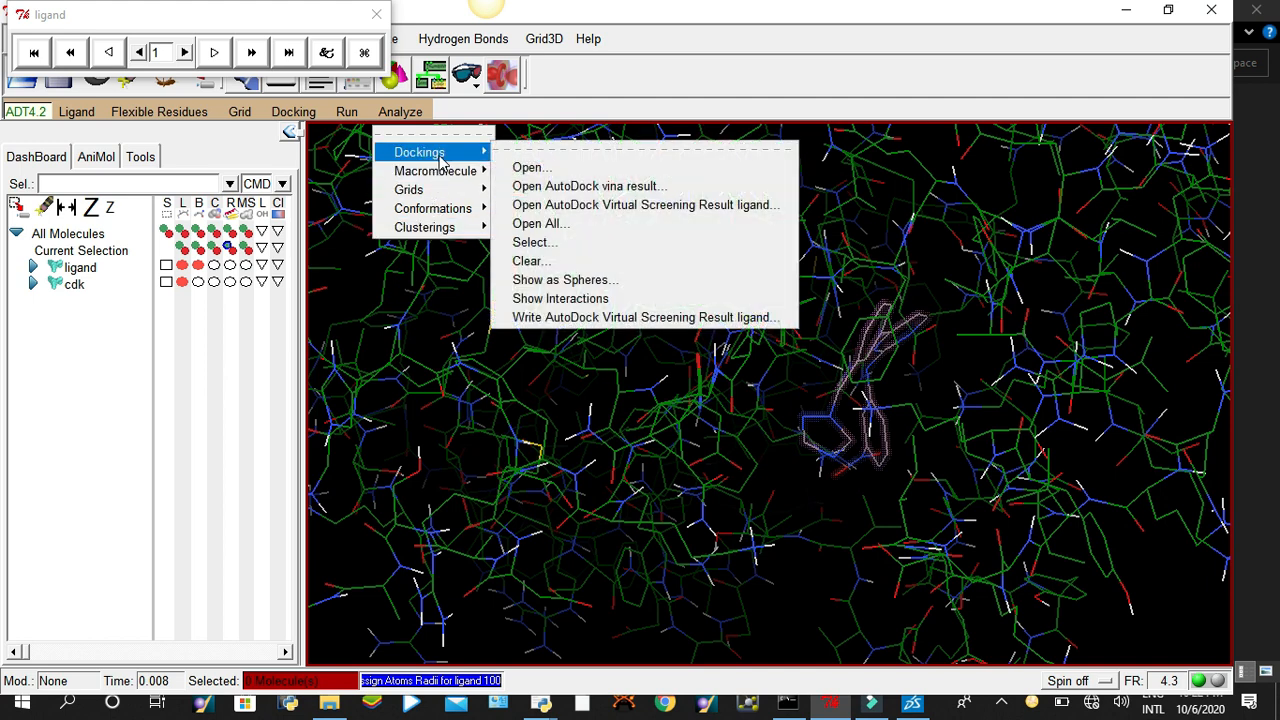
{"action": "left_click", "coordinate": [652, 300]}
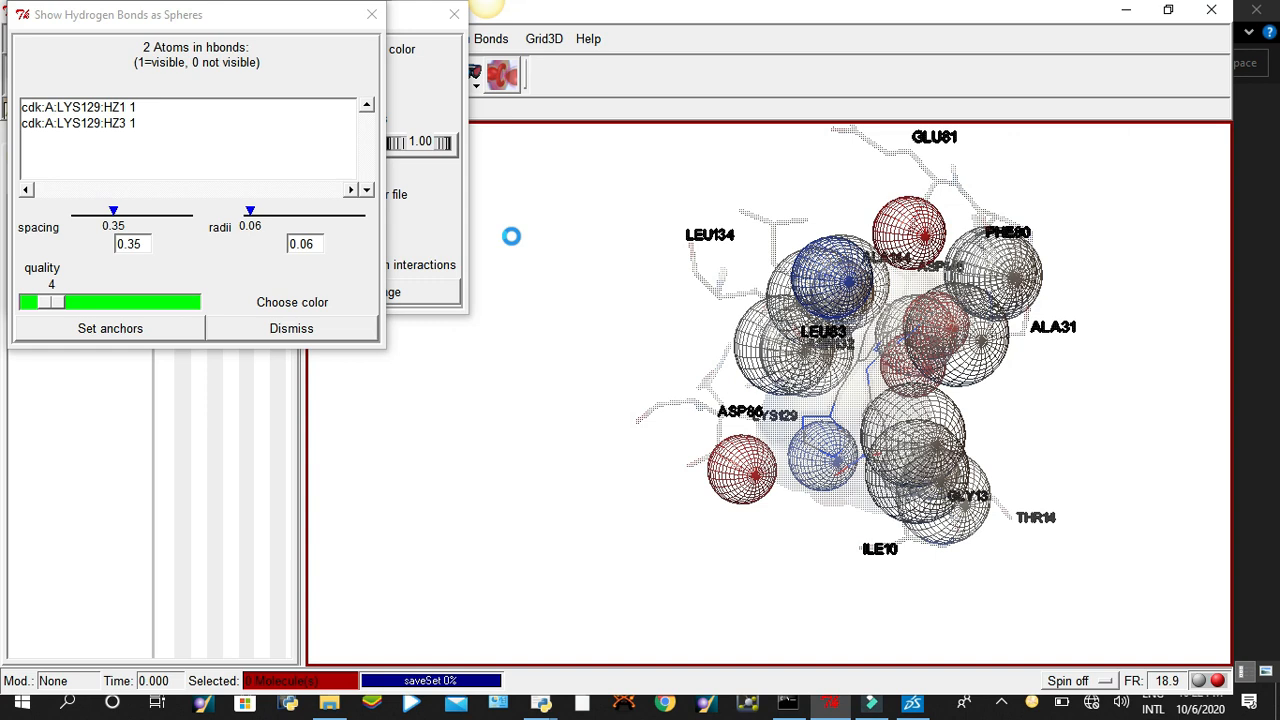
{"action": "left_click", "coordinate": [372, 15]}
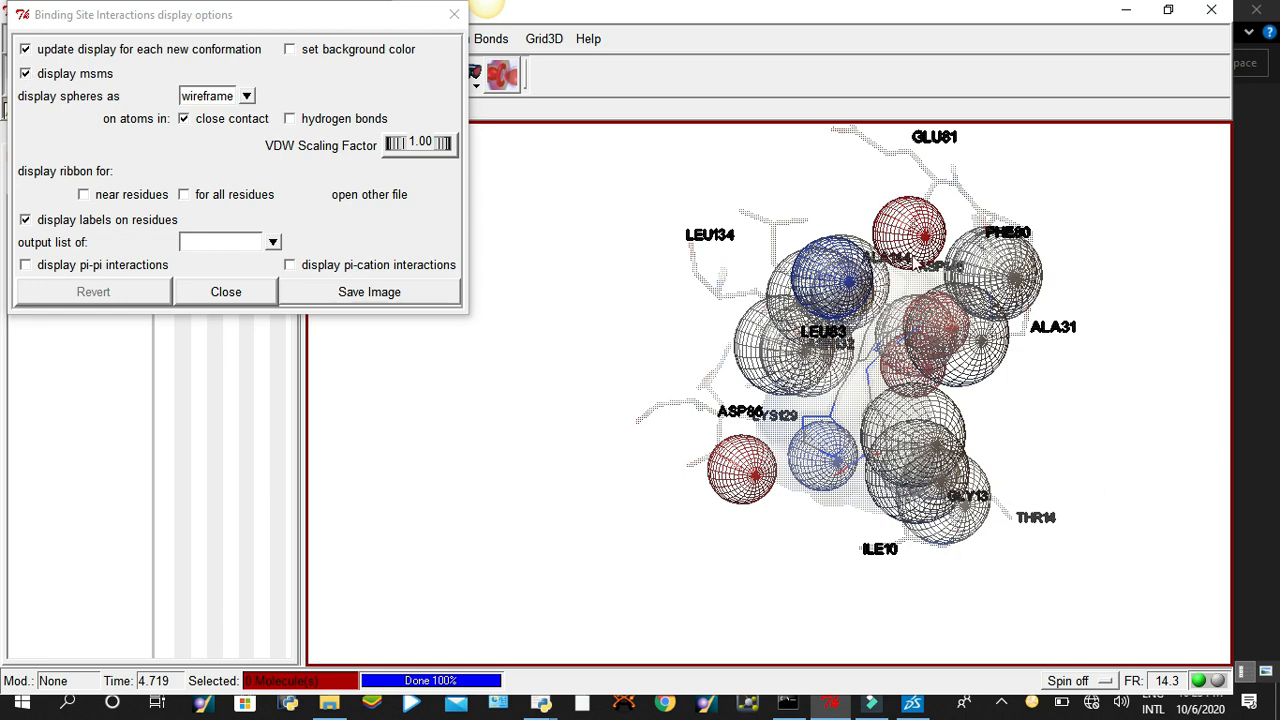
Turn off the msms surface display for the binding site interactions and close their display options
{"action": "left_click", "coordinate": [27, 80]}
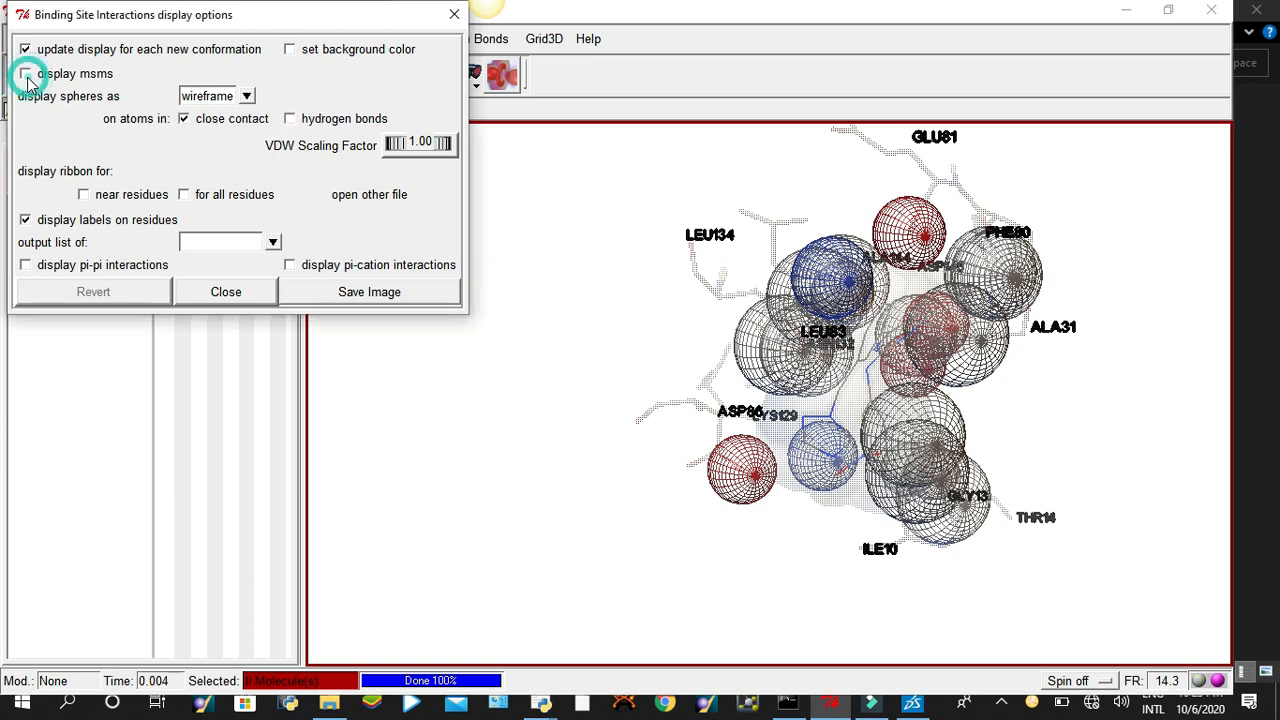
{"action": "left_click", "coordinate": [451, 15]}
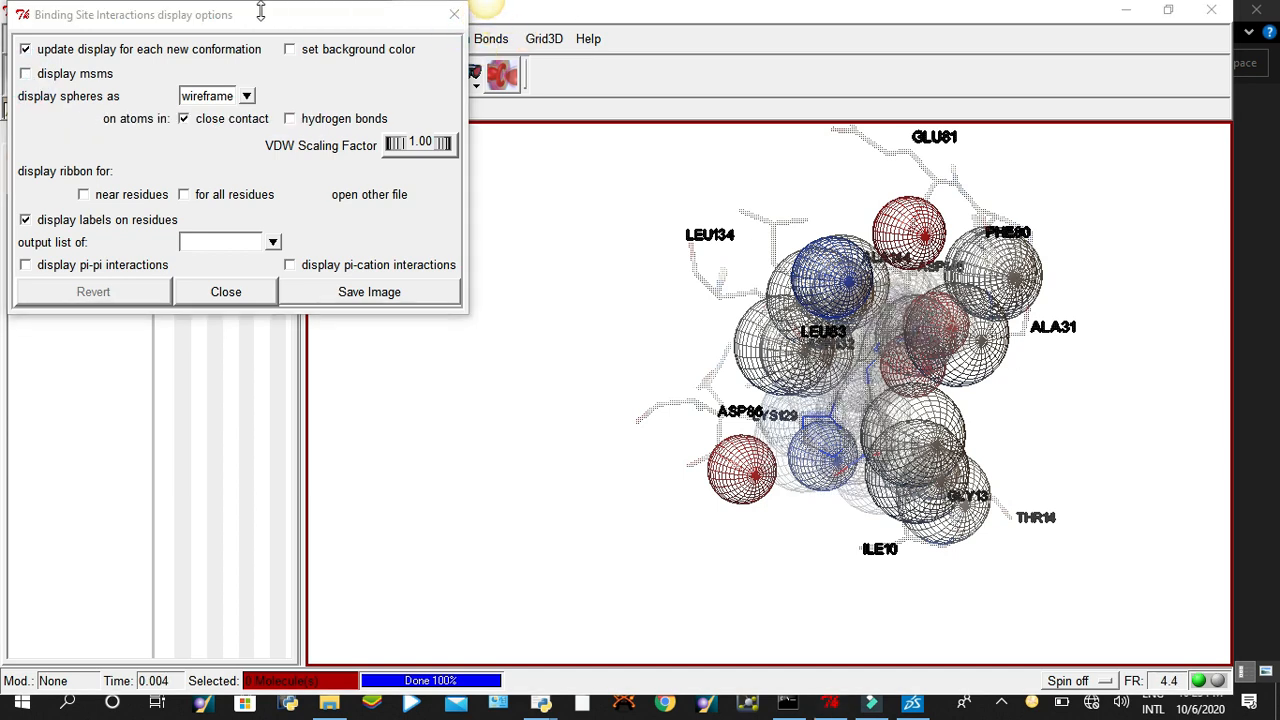
{"action": "left_click", "coordinate": [454, 14]}
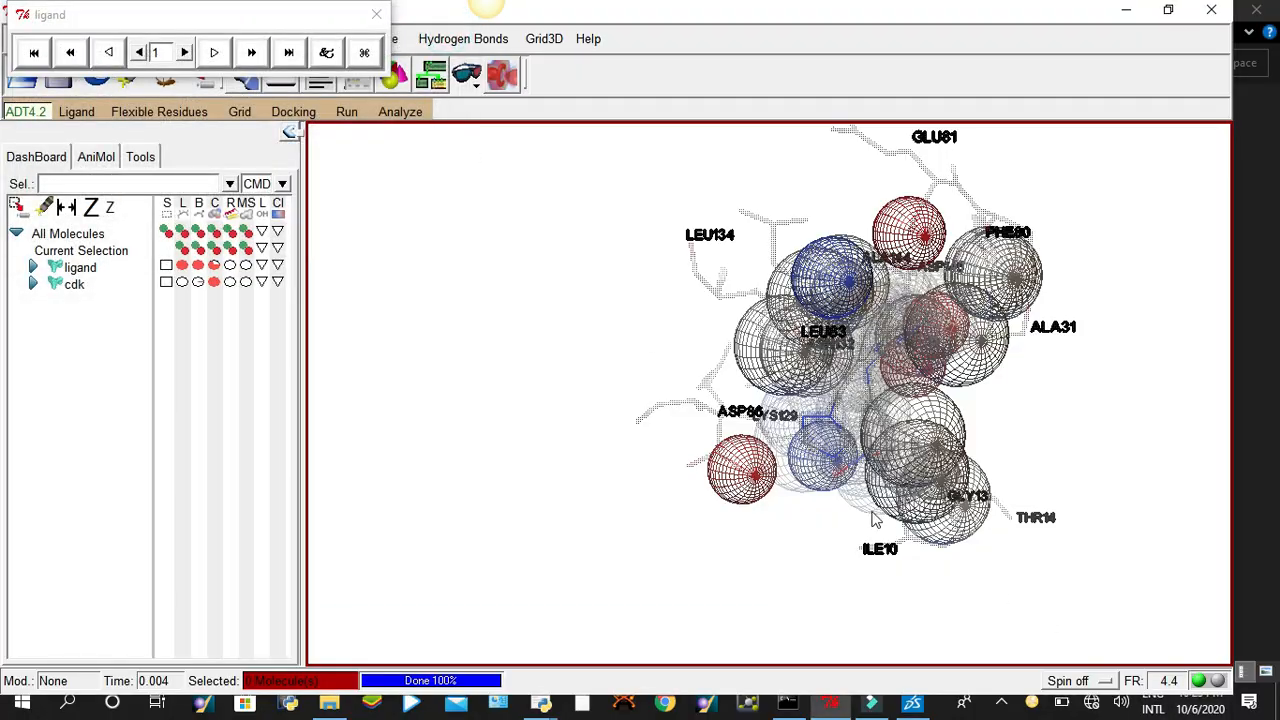
Examine the labelled binding site residues from another angle and display atomic spheres for the entire ligand
{"action": "scroll", "coordinate": [873, 518], "scroll_direction": "up", "scroll_amount": 5}
{"action": "left_click_drag", "start_coordinate": [1046, 312], "coordinate": [948, 374]}
{"action": "scroll", "coordinate": [951, 377], "scroll_direction": "down", "scroll_amount": 3}
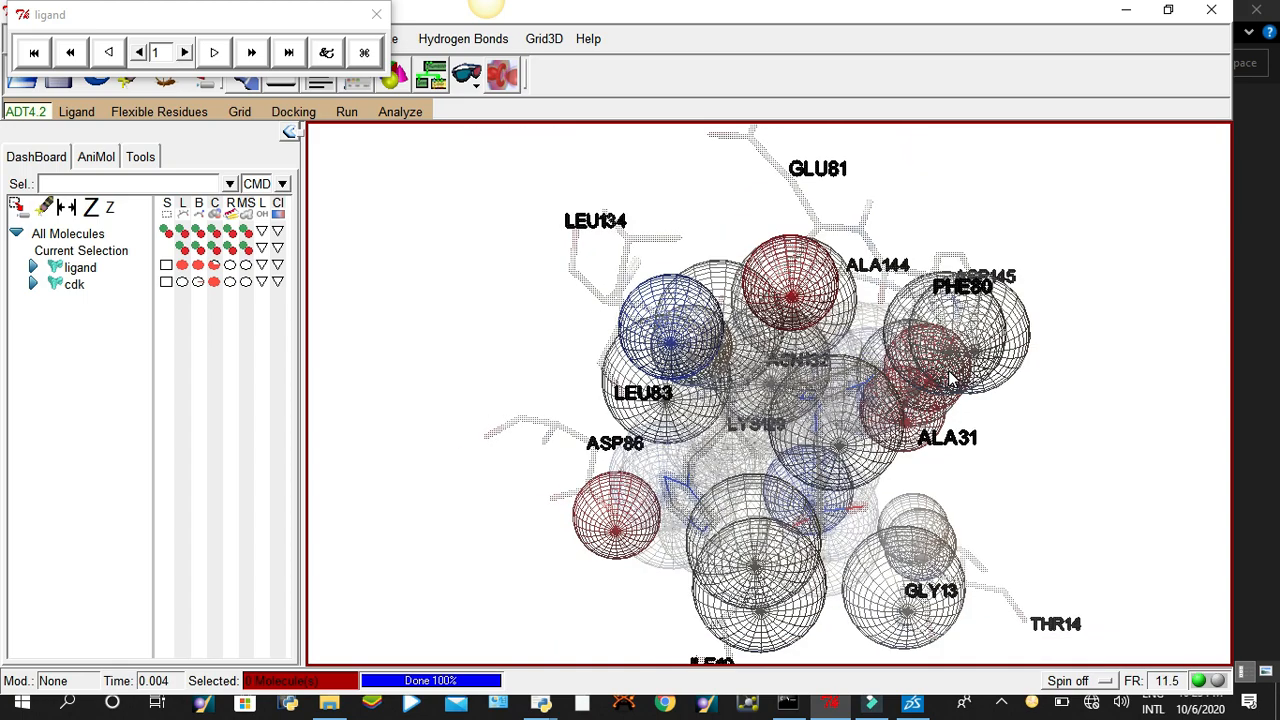
{"action": "mouse_move", "coordinate": [747, 338]}
{"action": "left_mouse_down"}
{"action": "mouse_move", "coordinate": [723, 286]}
{"action": "mouse_move", "coordinate": [752, 314]}
{"action": "mouse_move", "coordinate": [779, 302]}
{"action": "mouse_move", "coordinate": [765, 320]}
{"action": "left_mouse_up"}
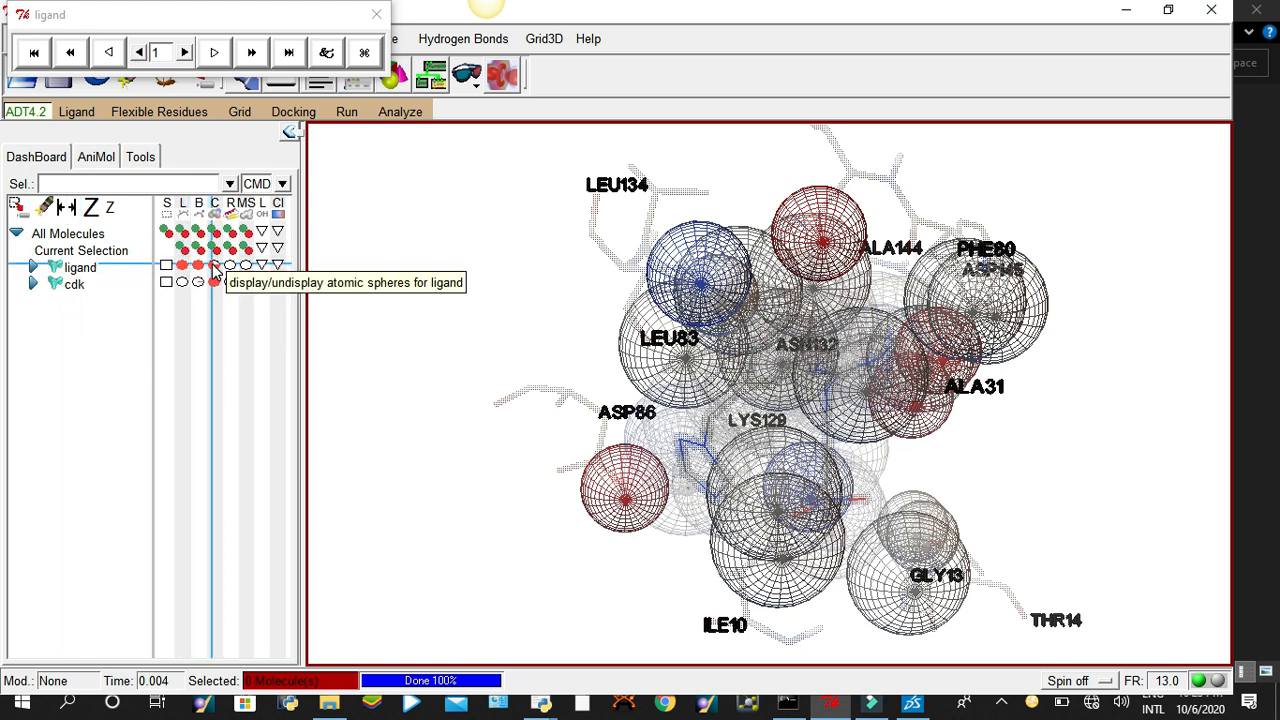
{"action": "left_click", "coordinate": [214, 266]}
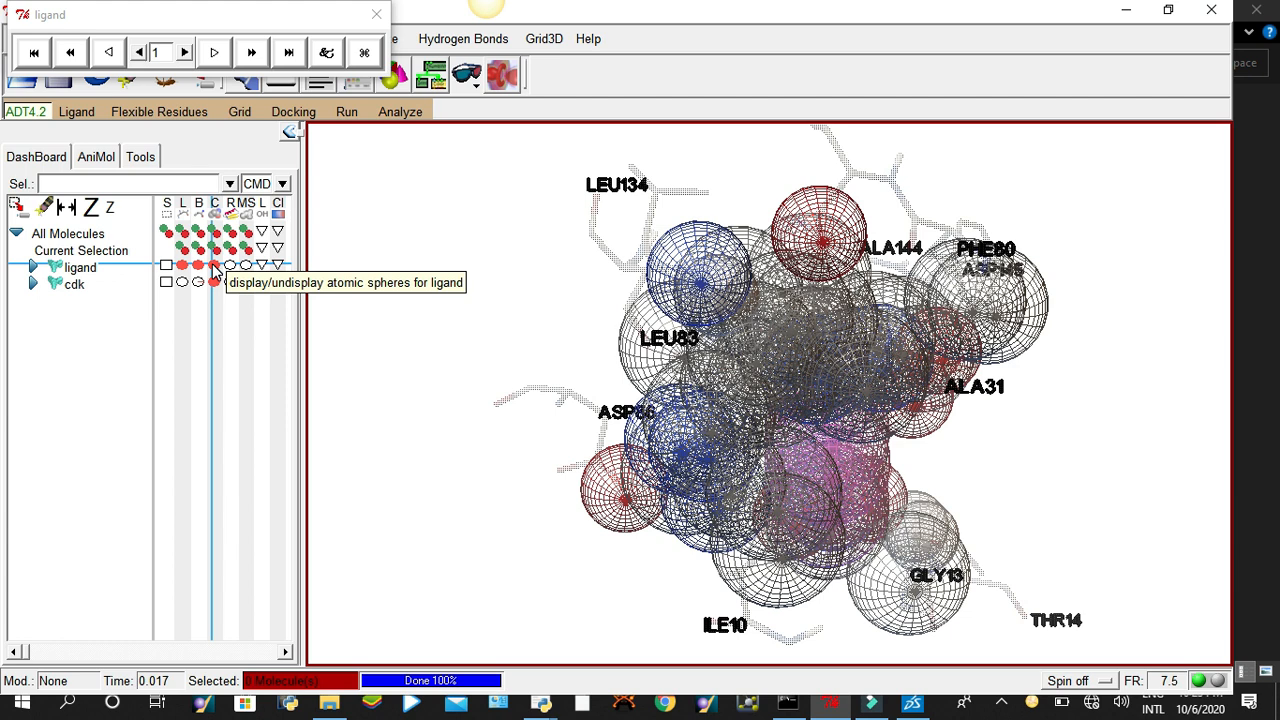
Hide the ligand's atomic spheres and examine the spheres of the surrounding cdk binding site atoms from several angles
{"action": "left_click", "coordinate": [214, 266]}
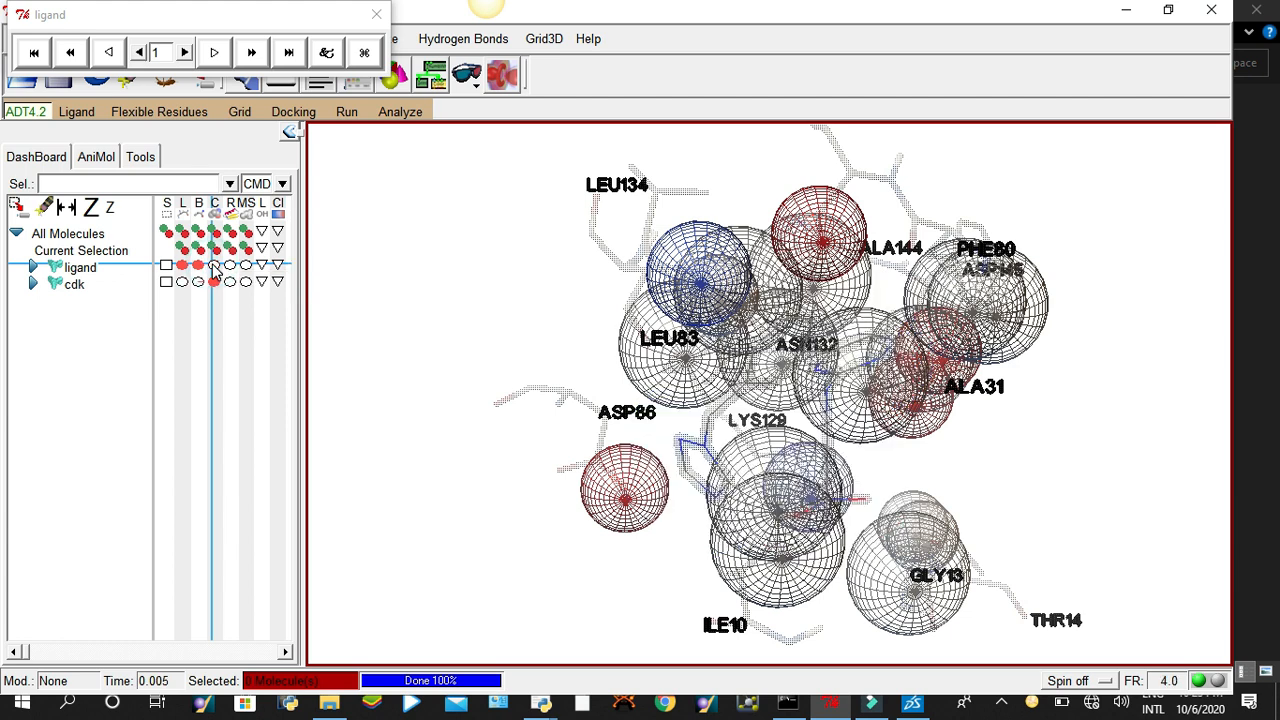
{"action": "left_click_drag", "start_coordinate": [850, 362], "coordinate": [874, 434]}
{"action": "scroll", "coordinate": [872, 430], "scroll_direction": "down", "scroll_amount": 3}
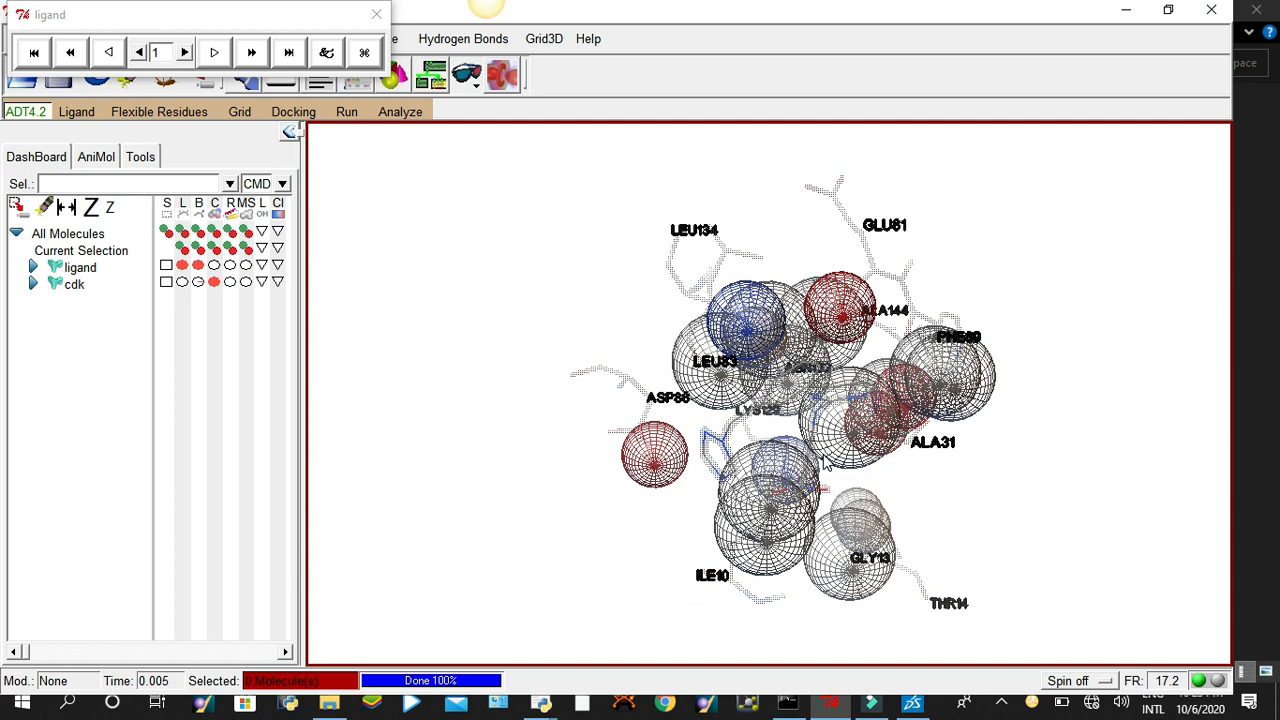
{"action": "left_click_drag", "start_coordinate": [730, 420], "coordinate": [732, 398]}
{"action": "mouse_move", "coordinate": [998, 371]}
{"action": "left_mouse_down"}
{"action": "mouse_move", "coordinate": [946, 408]}
{"action": "mouse_move", "coordinate": [975, 361]}
{"action": "left_mouse_up"}
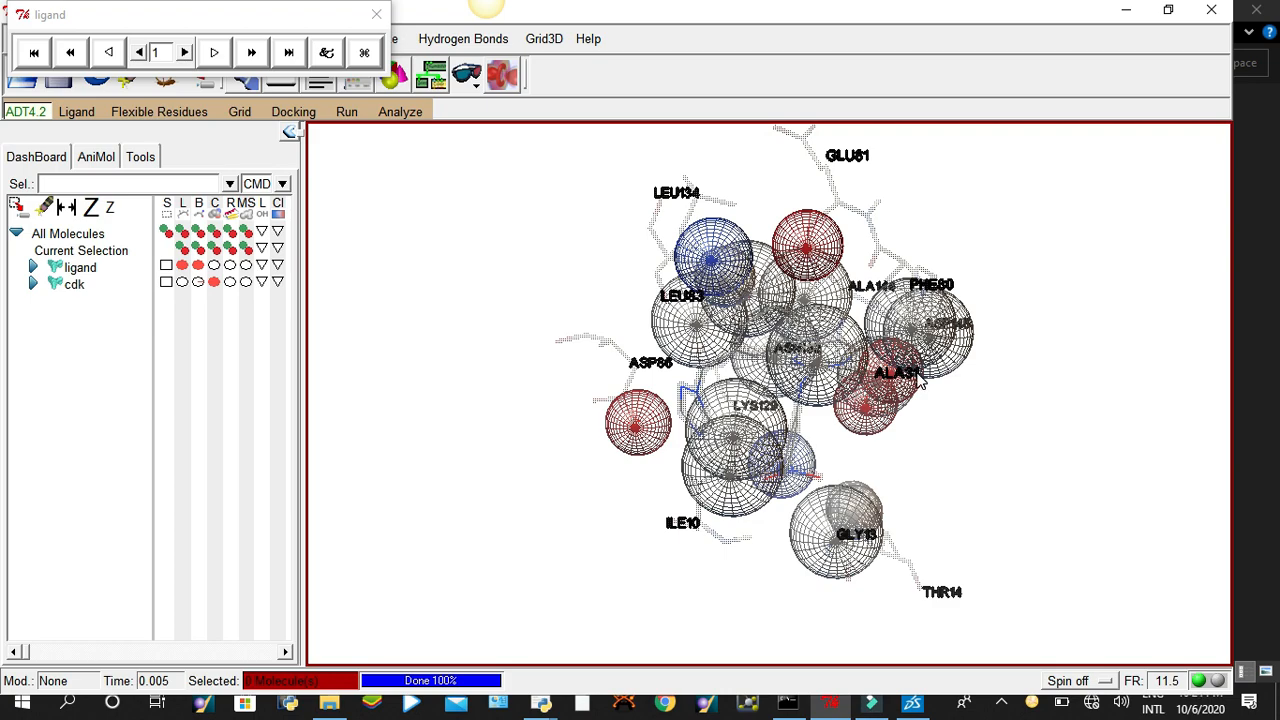
{"action": "scroll", "coordinate": [920, 380], "scroll_direction": "up", "scroll_amount": 5}
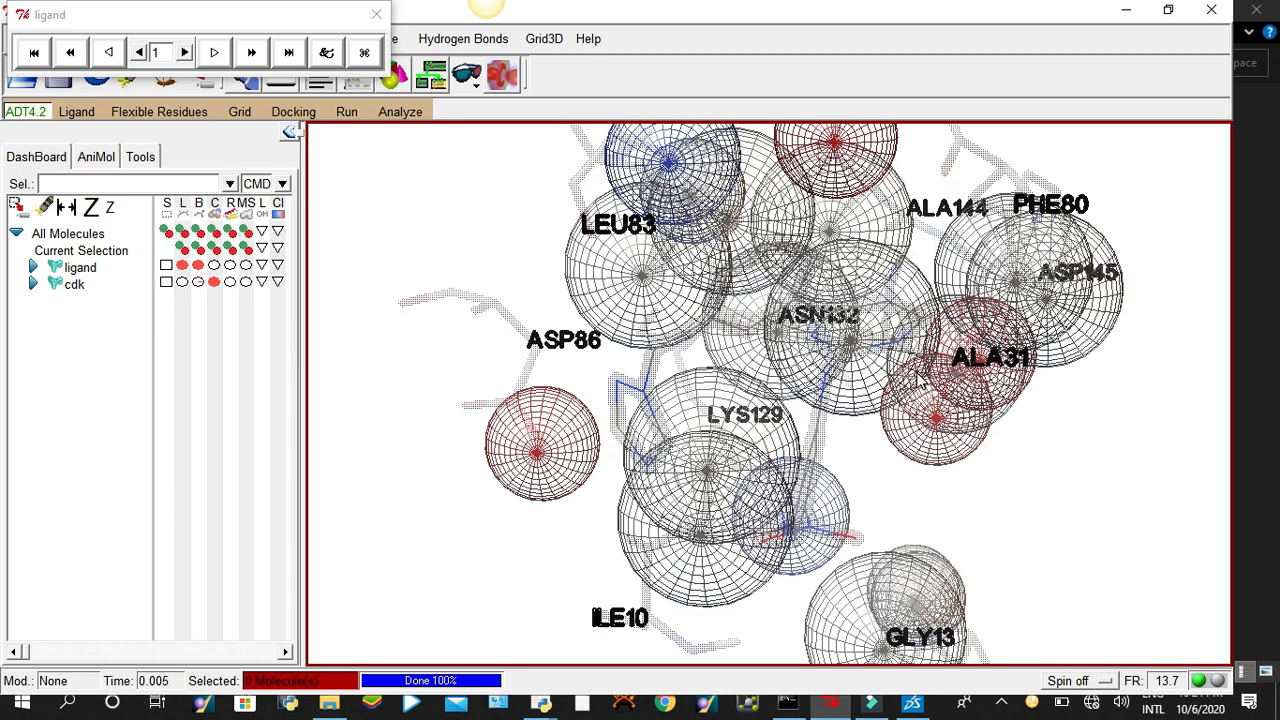
{"action": "scroll", "coordinate": [935, 345], "scroll_direction": "down", "scroll_amount": 2}
{"action": "scroll", "coordinate": [935, 345], "scroll_direction": "down", "scroll_amount": 5}
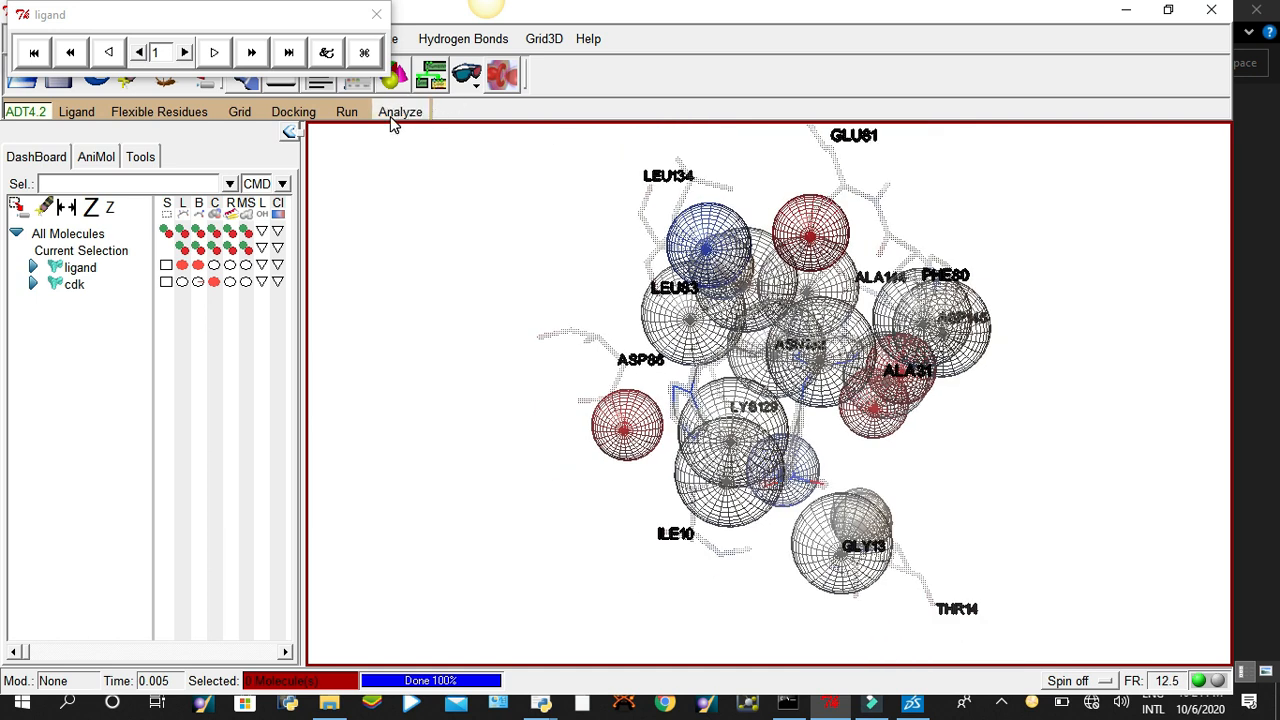
Show atomic spheres for the whole cdk molecule and hide them all again, keeping the ligand and labelled residues displayed
{"action": "left_click", "coordinate": [214, 281]}
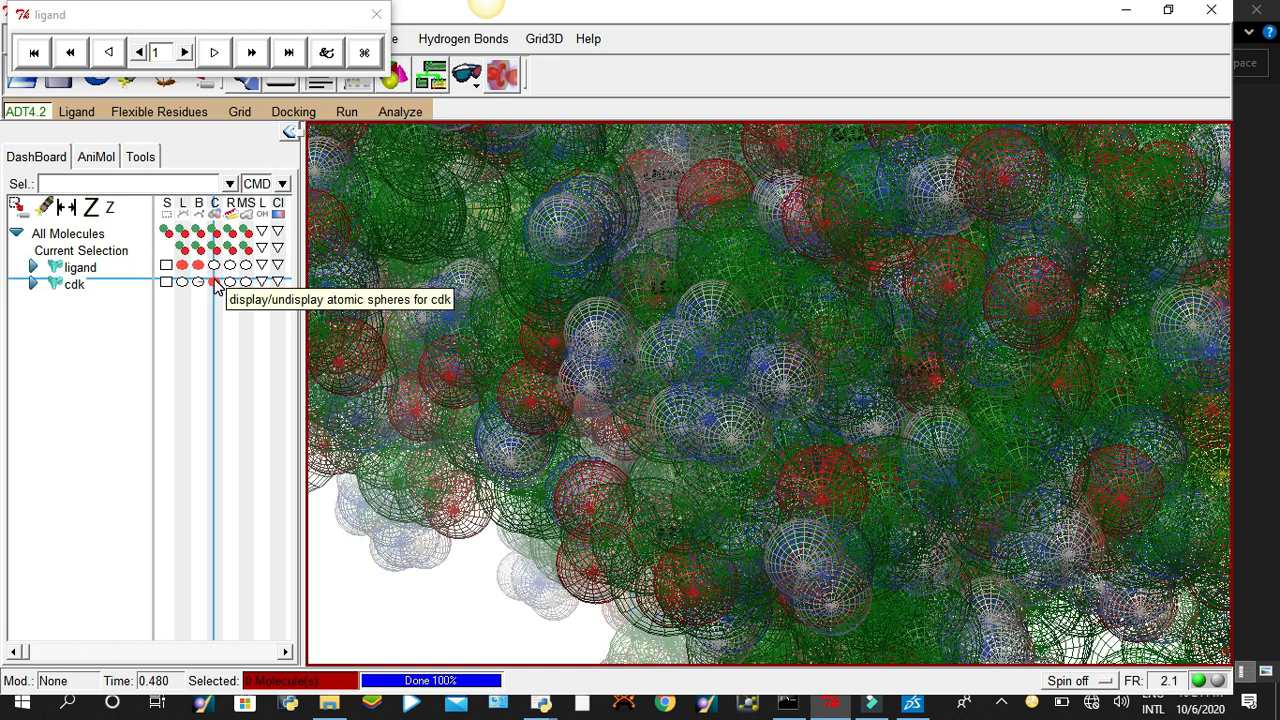
{"action": "left_click", "coordinate": [214, 281]}
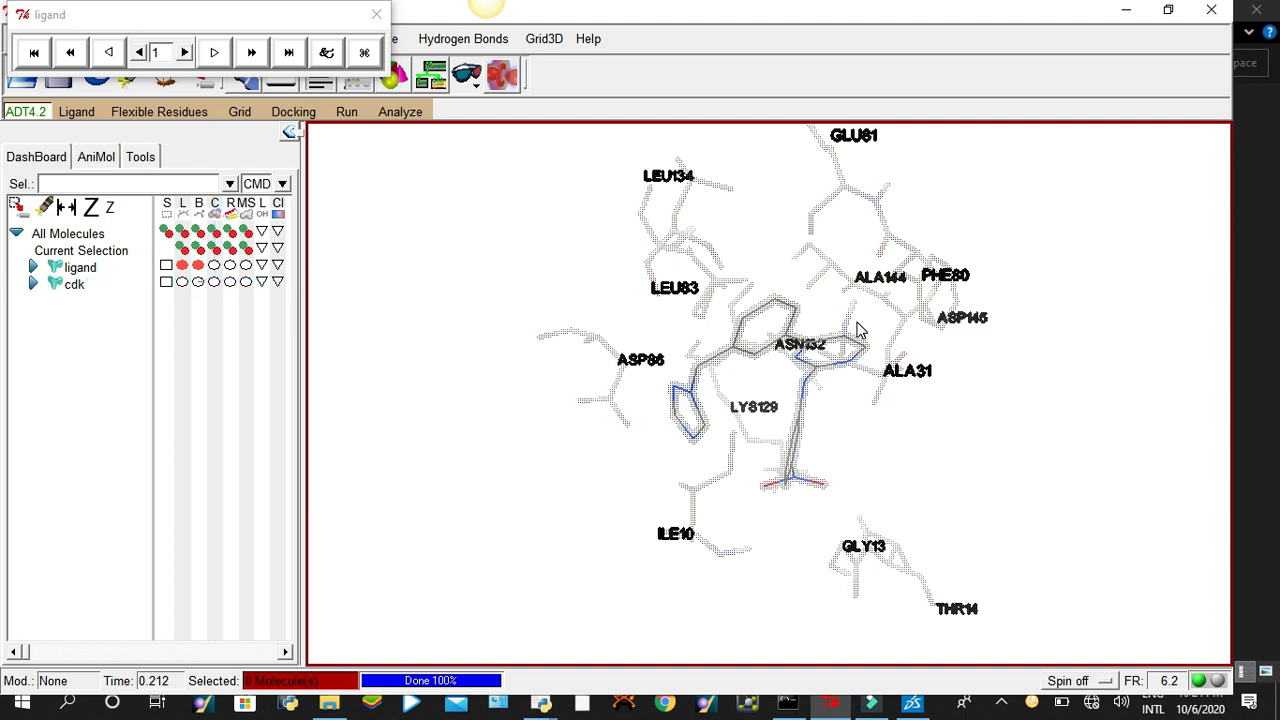
{"action": "left_click_drag", "start_coordinate": [857, 330], "coordinate": [809, 357]}
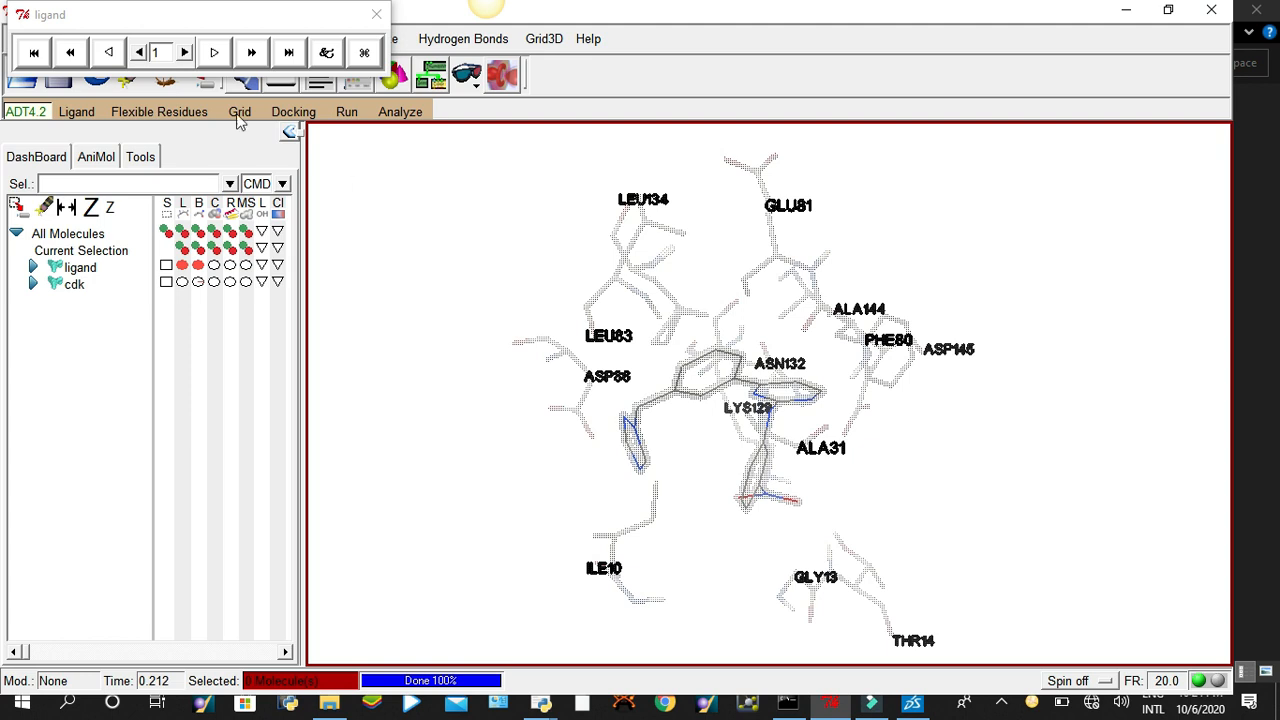
Write the complex of the receptor and current ligand conformation to the workspace folder as Protein11.pdbqt
{"action": "left_click", "coordinate": [326, 55]}
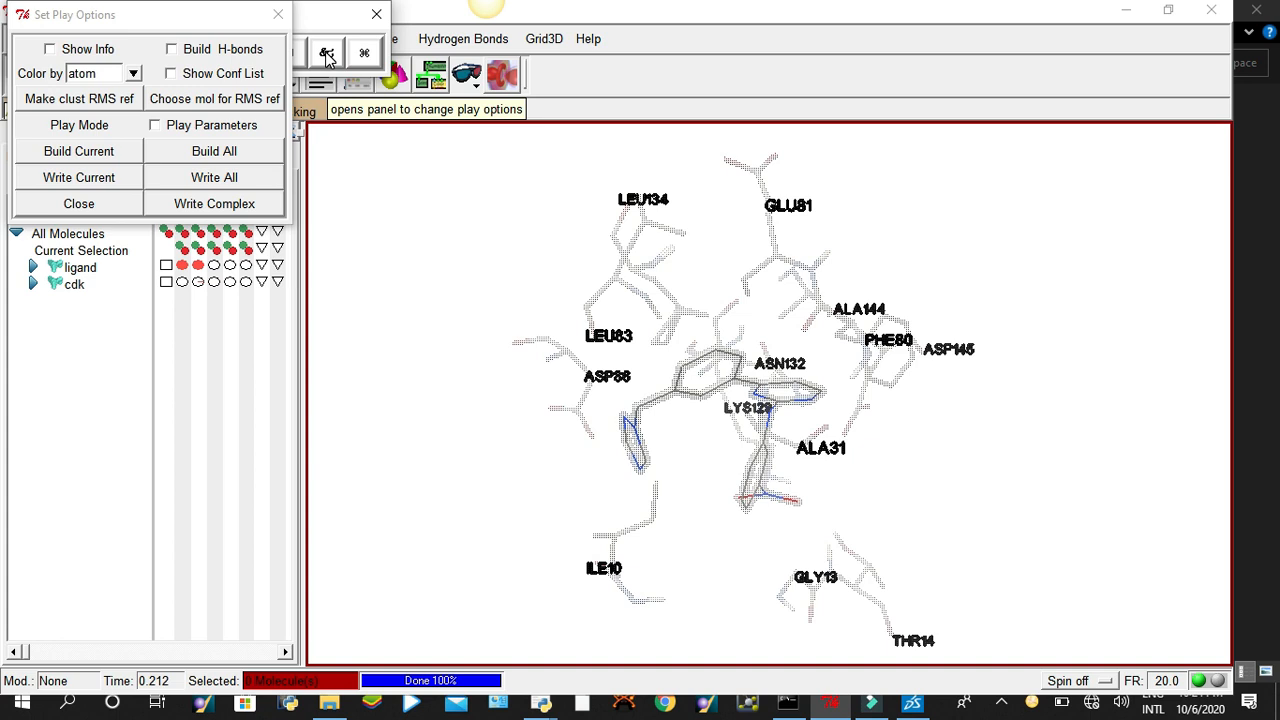
{"action": "left_click", "coordinate": [236, 212]}
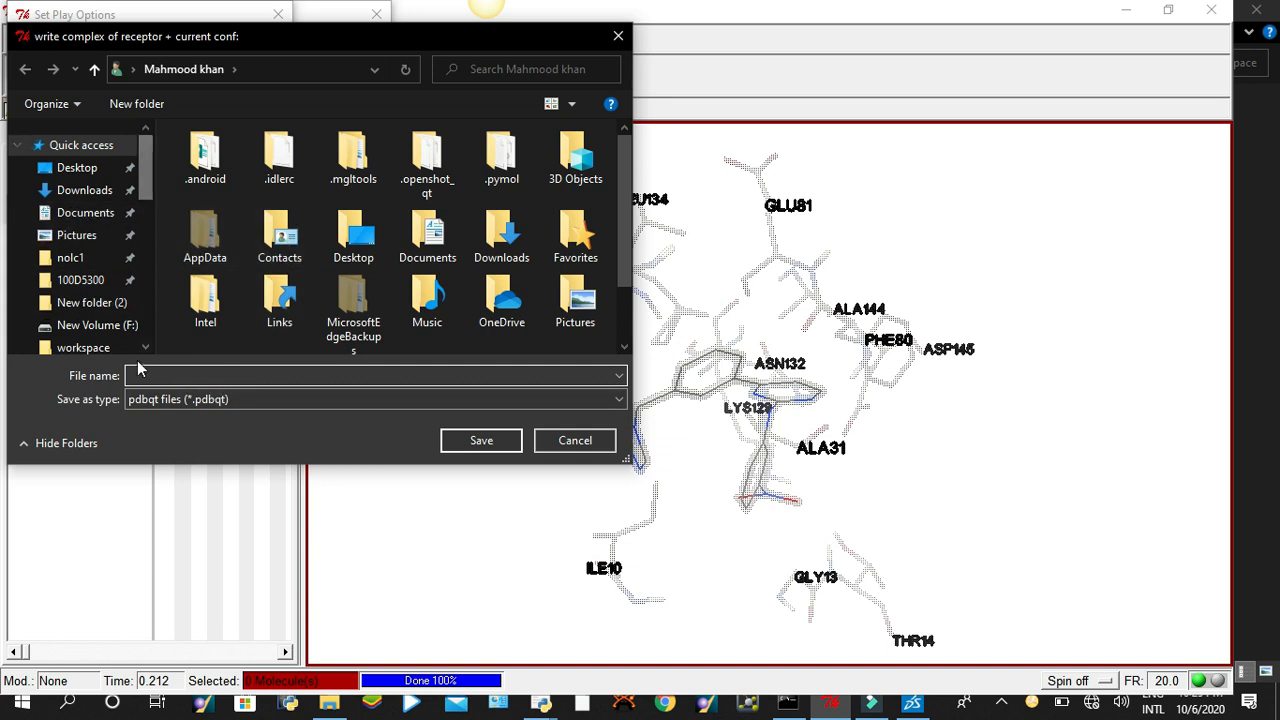
{"action": "left_click", "coordinate": [100, 347]}
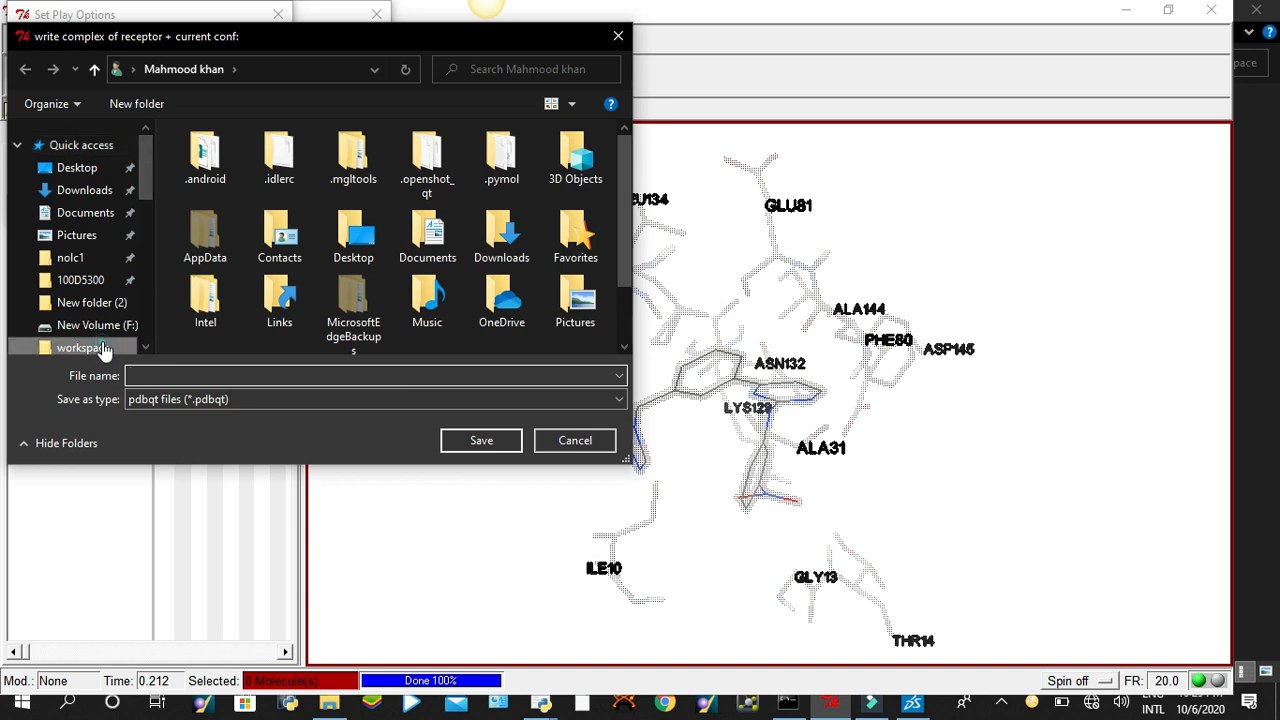
{"action": "left_click", "coordinate": [183, 374]}
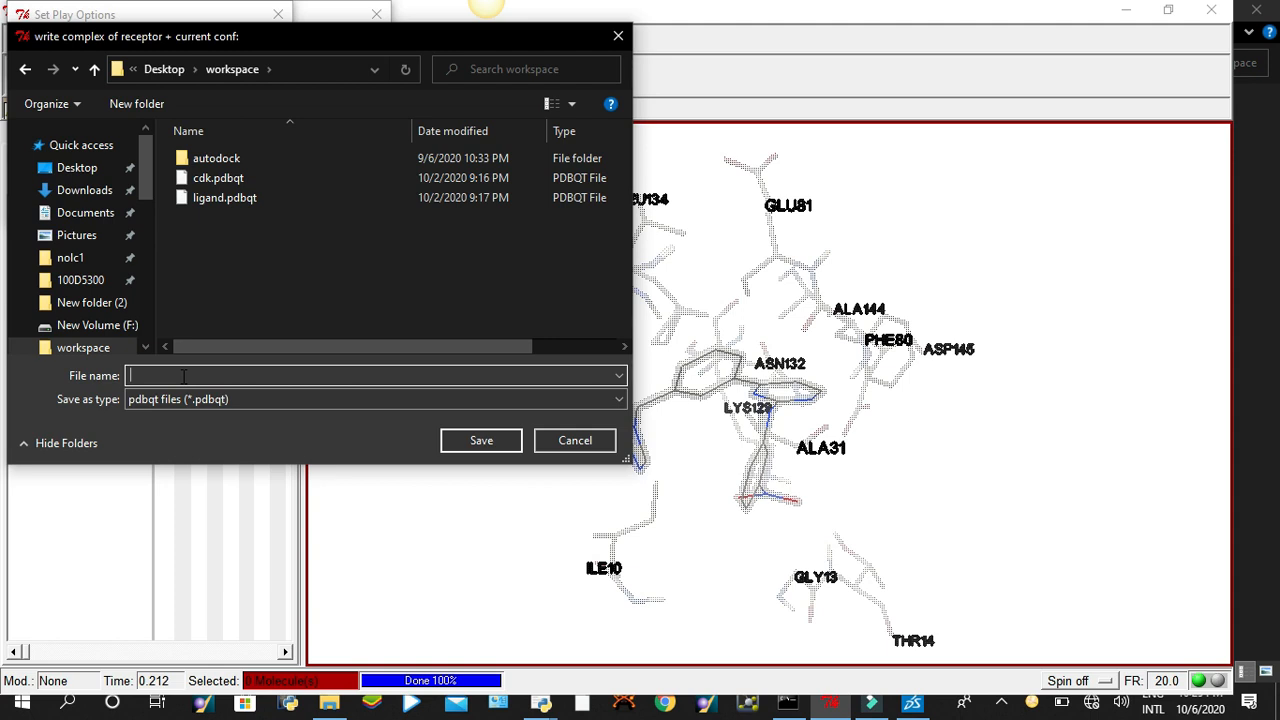
{"action": "type", "text": "or"}
{"action": "left_click", "coordinate": [489, 441]}
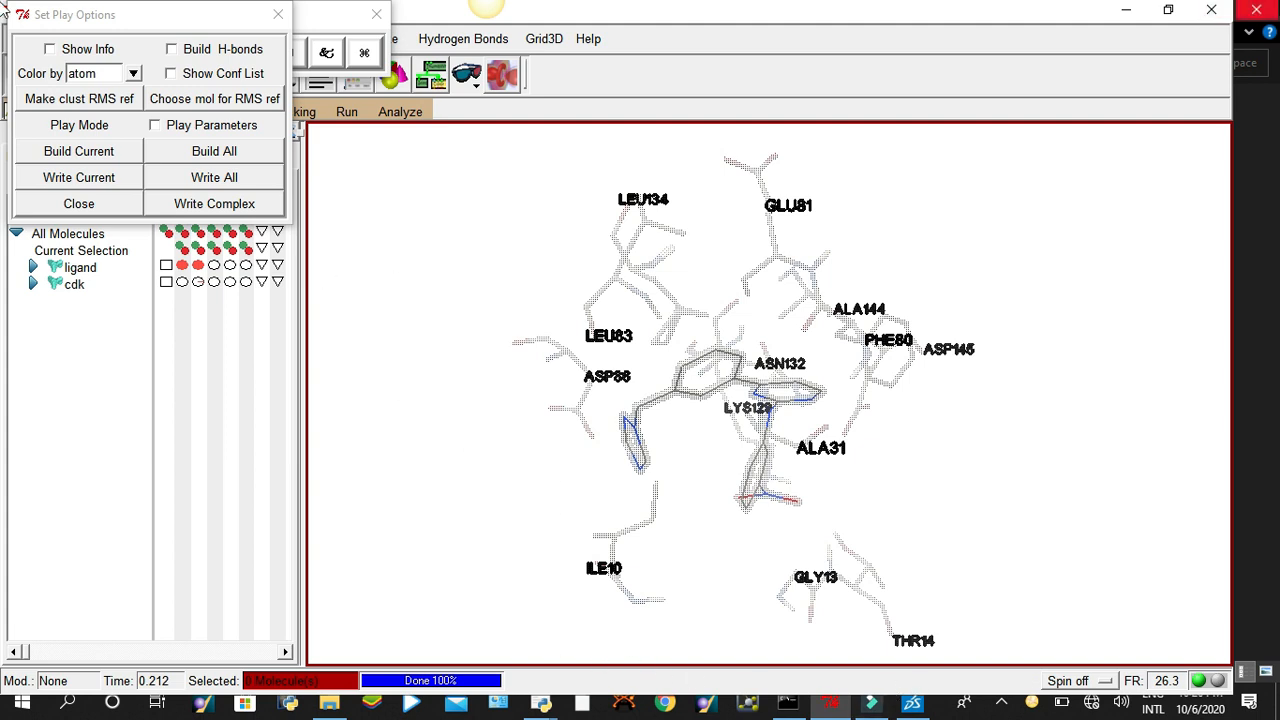
Minimize AutoDockTools, launch PyMOL, and dismiss its license activation prompt
{"action": "left_click", "coordinate": [1127, 12]}
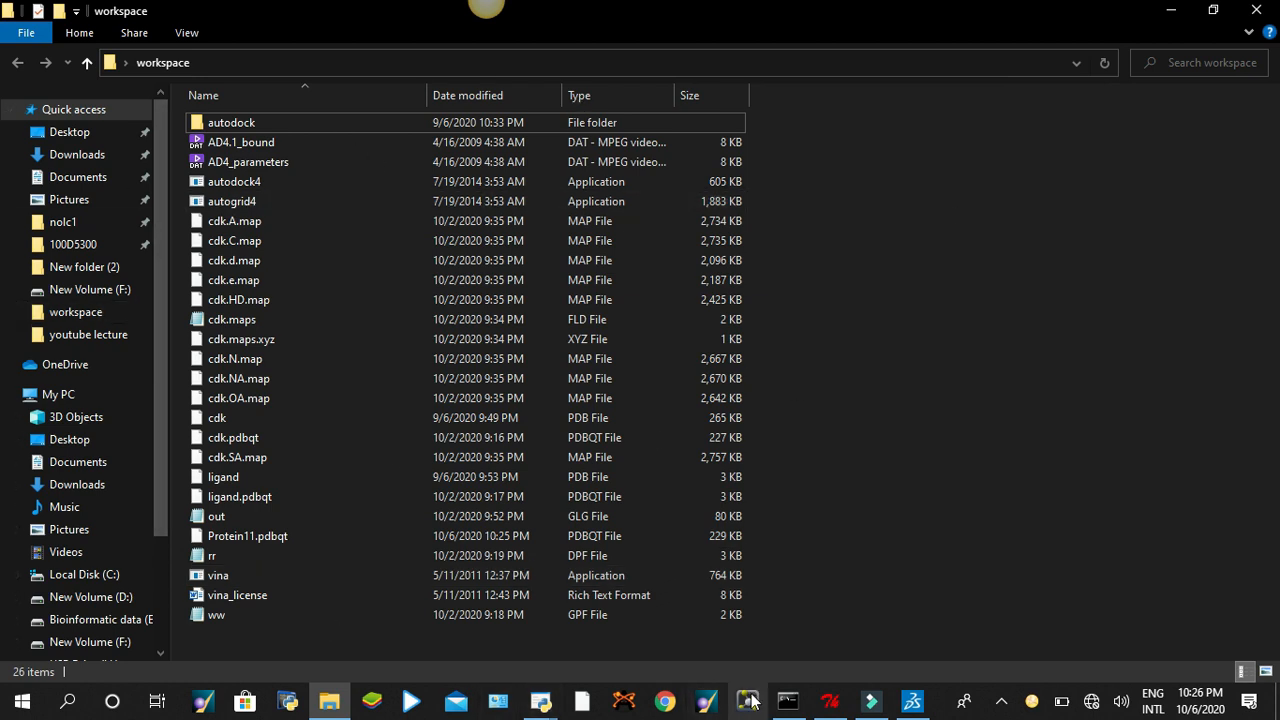
{"action": "left_click", "coordinate": [750, 705]}
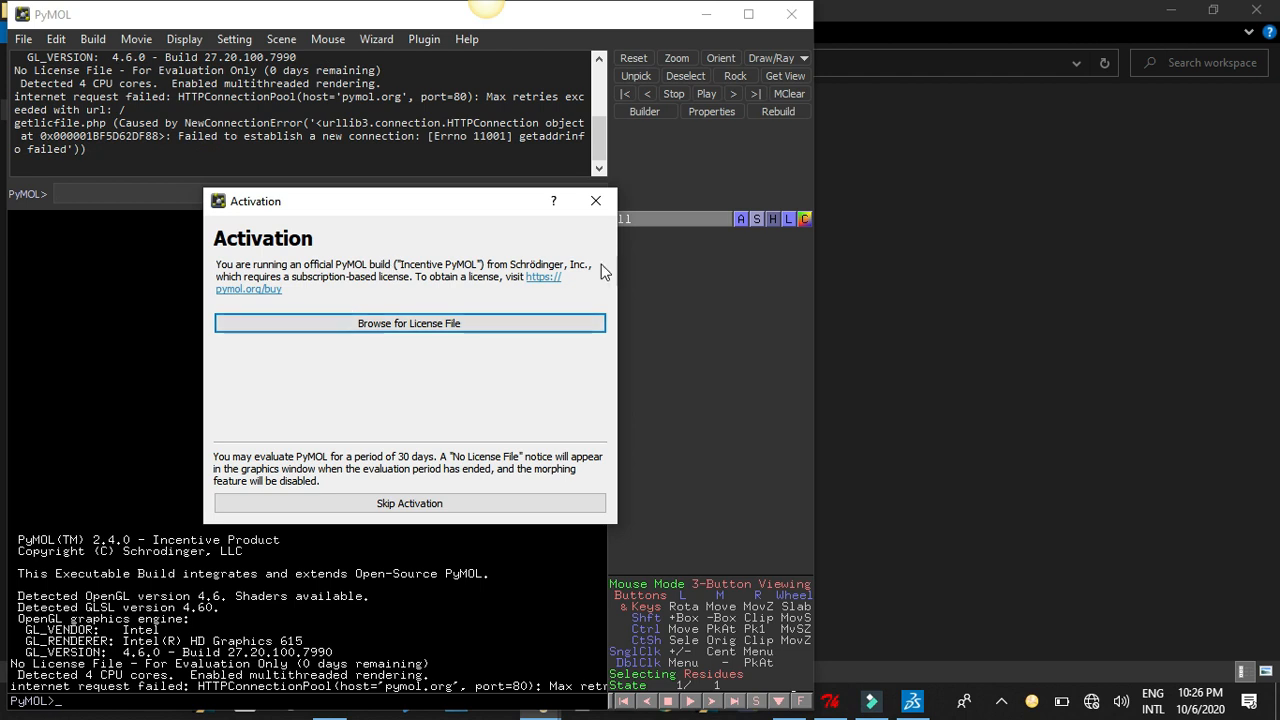
{"action": "left_click", "coordinate": [596, 200]}
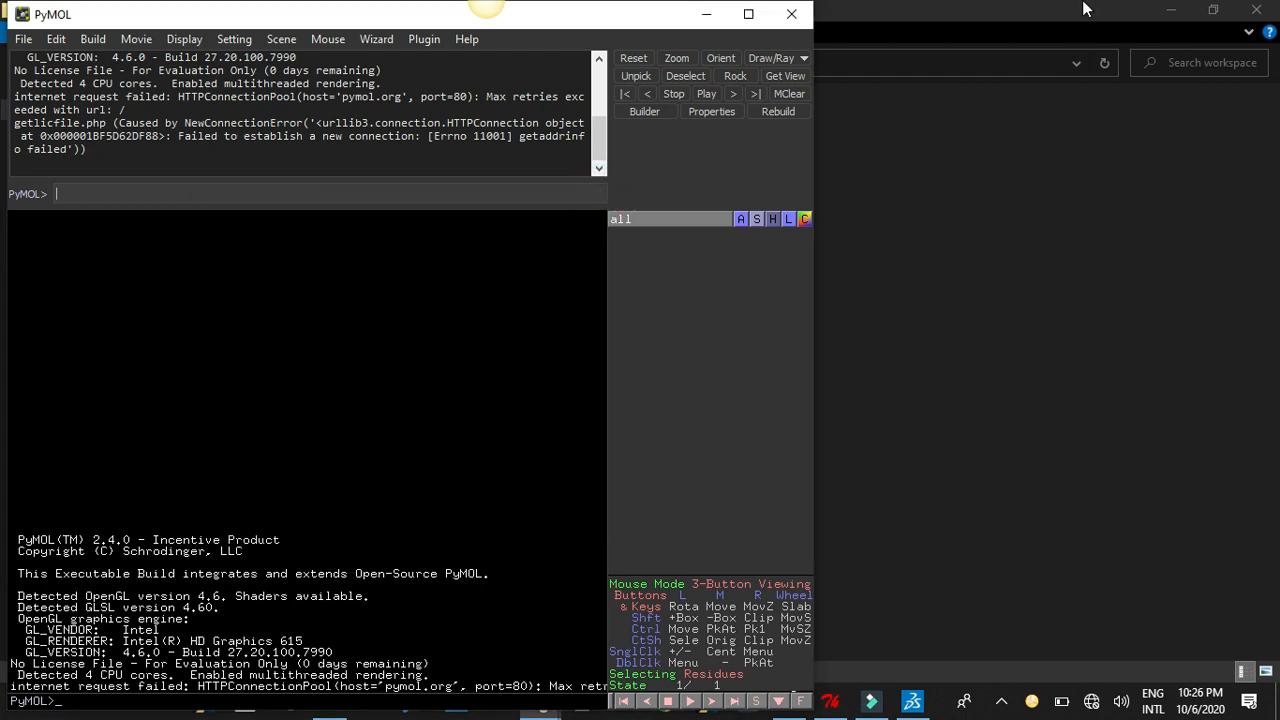
Minimize the open windows, reopen the workspace folder from the desktop, and try to open Protein11.pdbqt in PyMOL
{"action": "left_click", "coordinate": [1170, 10]}
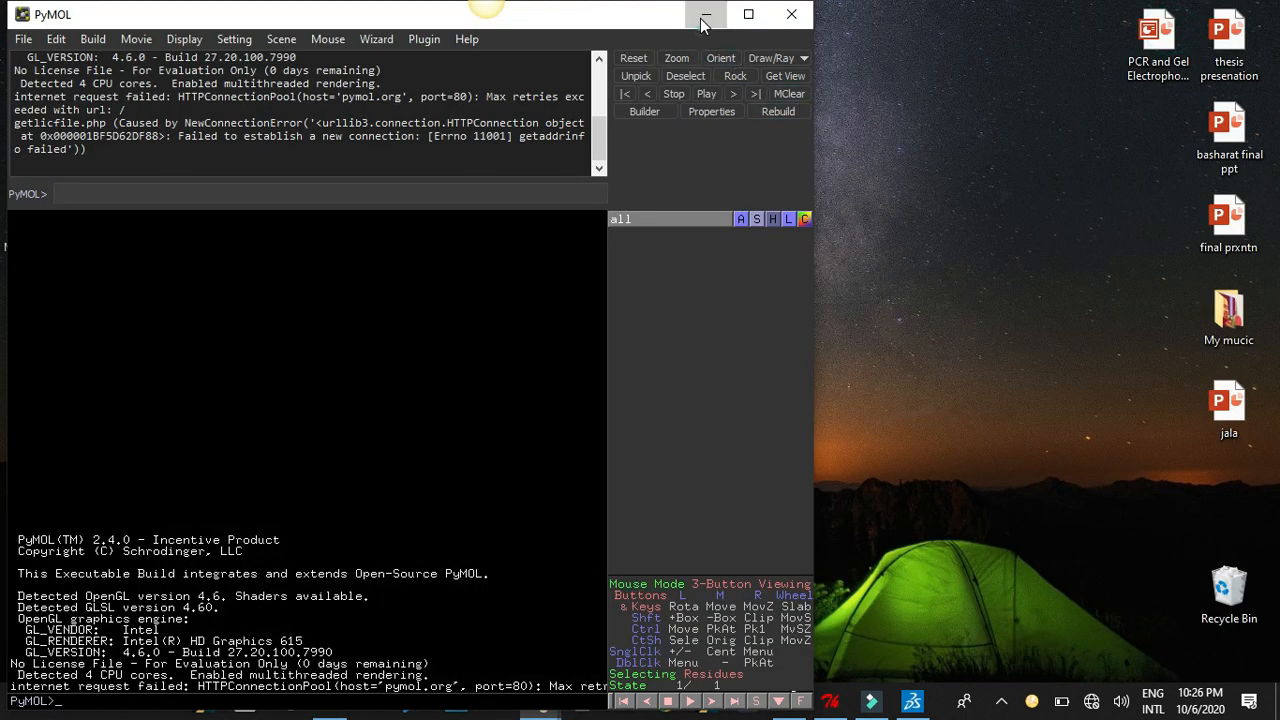
{"action": "left_click", "coordinate": [702, 18]}
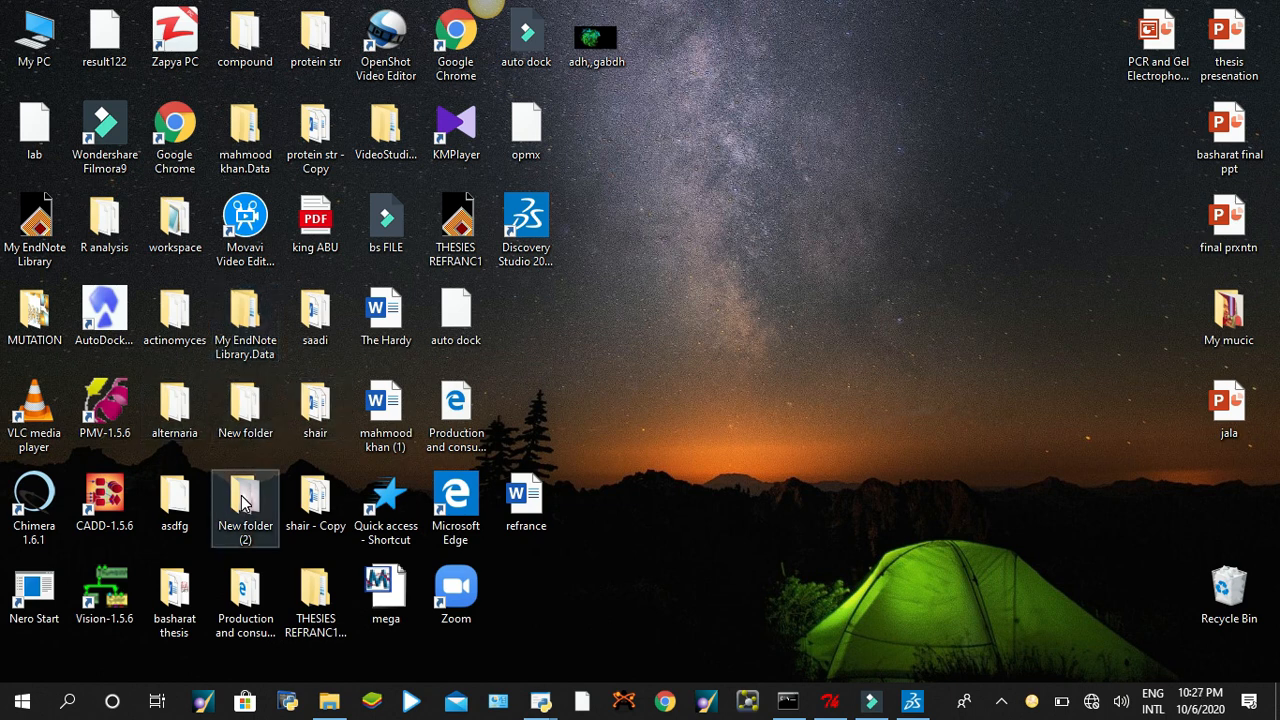
{"action": "double_click", "coordinate": [172, 228]}
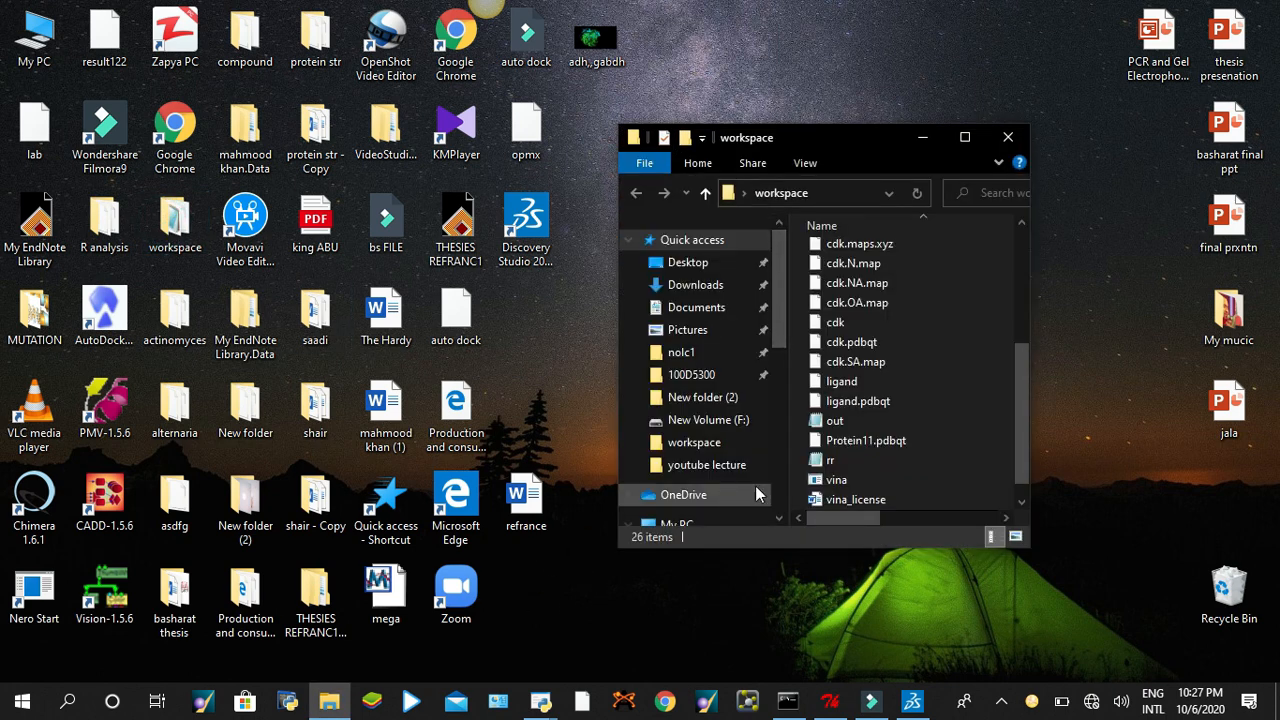
{"action": "left_click", "coordinate": [966, 139]}
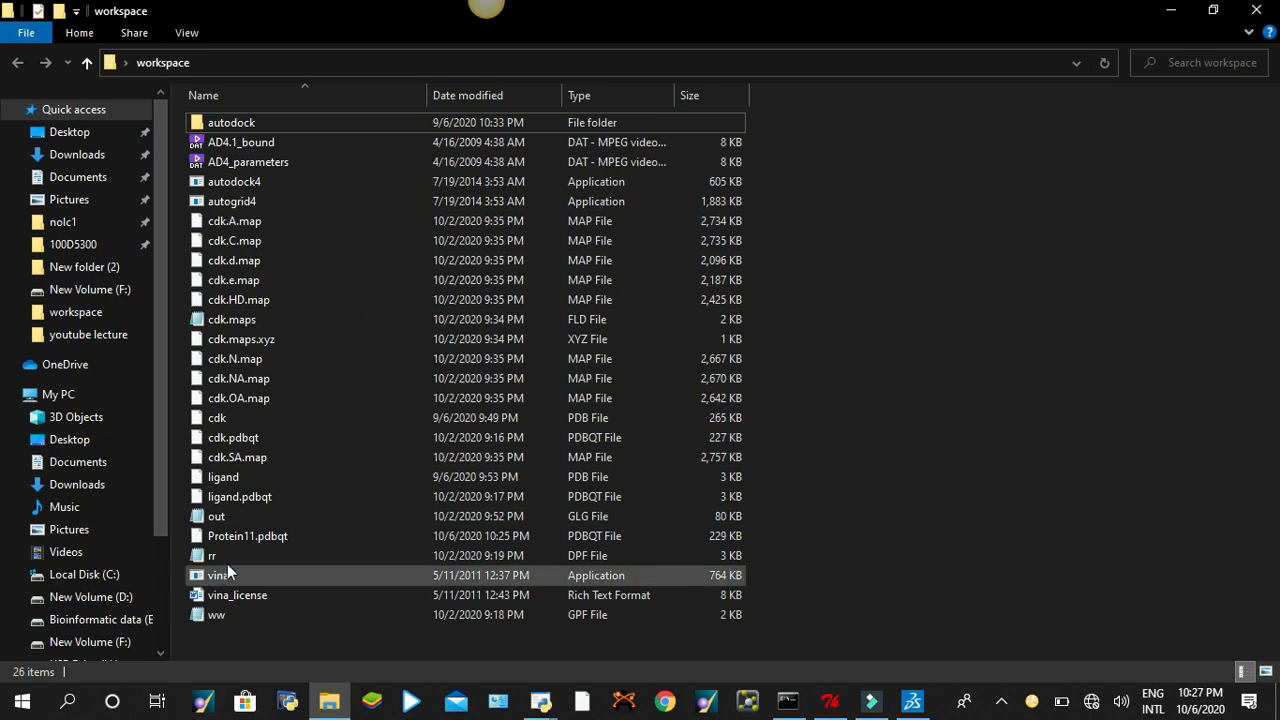
{"action": "left_click_drag", "start_coordinate": [248, 536], "coordinate": [835, 592]}
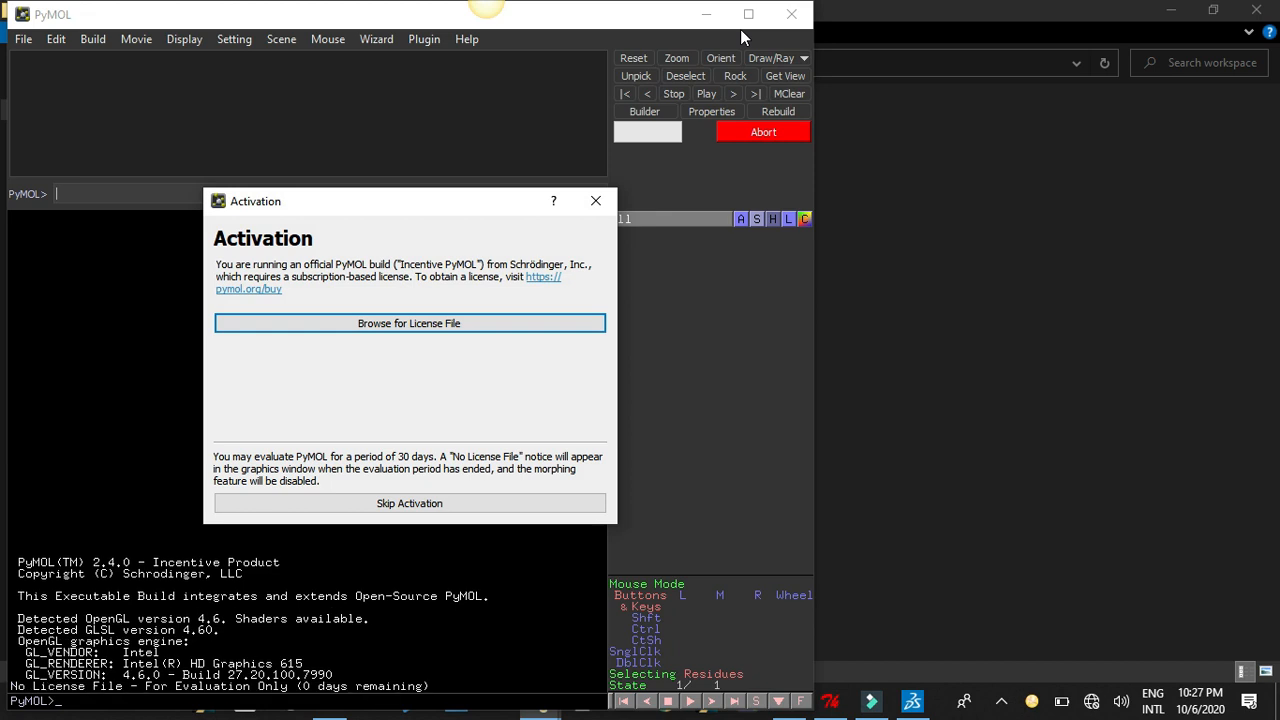
Dismiss the license activation prompt, open Protein11.pdbqt from the workspace folder, and maximize the PyMOL window
{"action": "left_click", "coordinate": [595, 201]}
{"action": "left_click", "coordinate": [23, 39]}
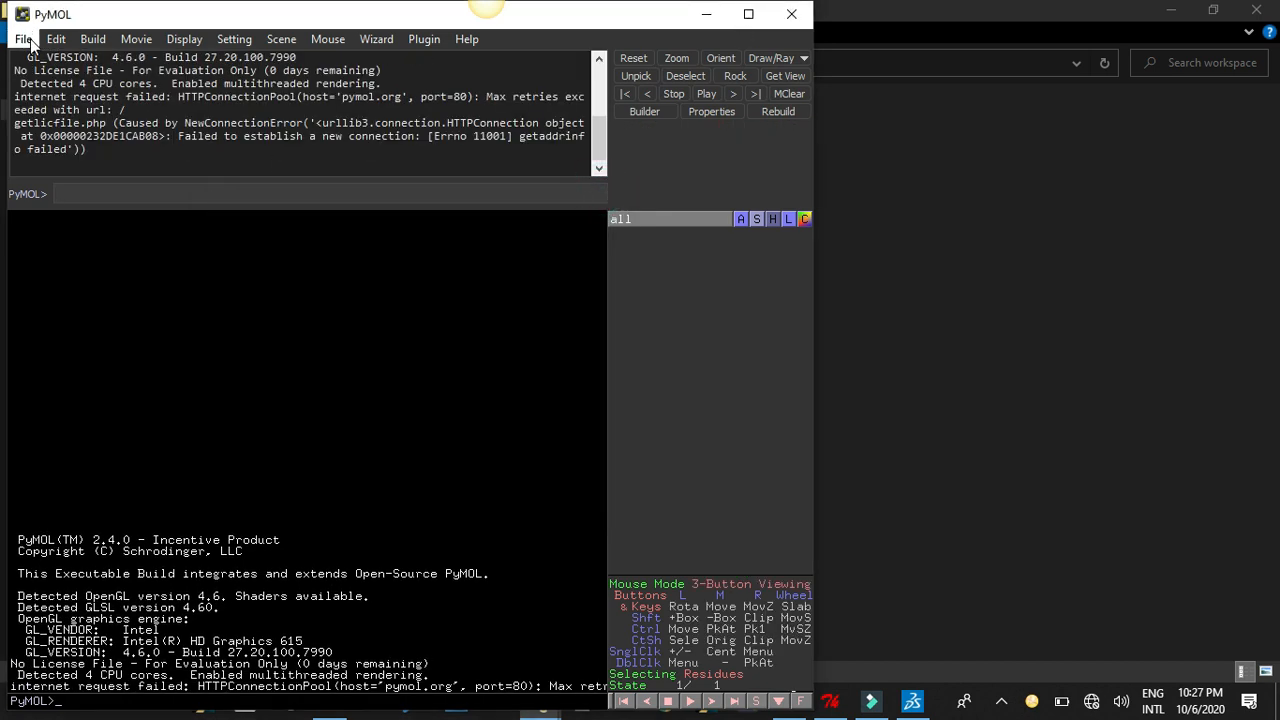
{"action": "left_click", "coordinate": [68, 100]}
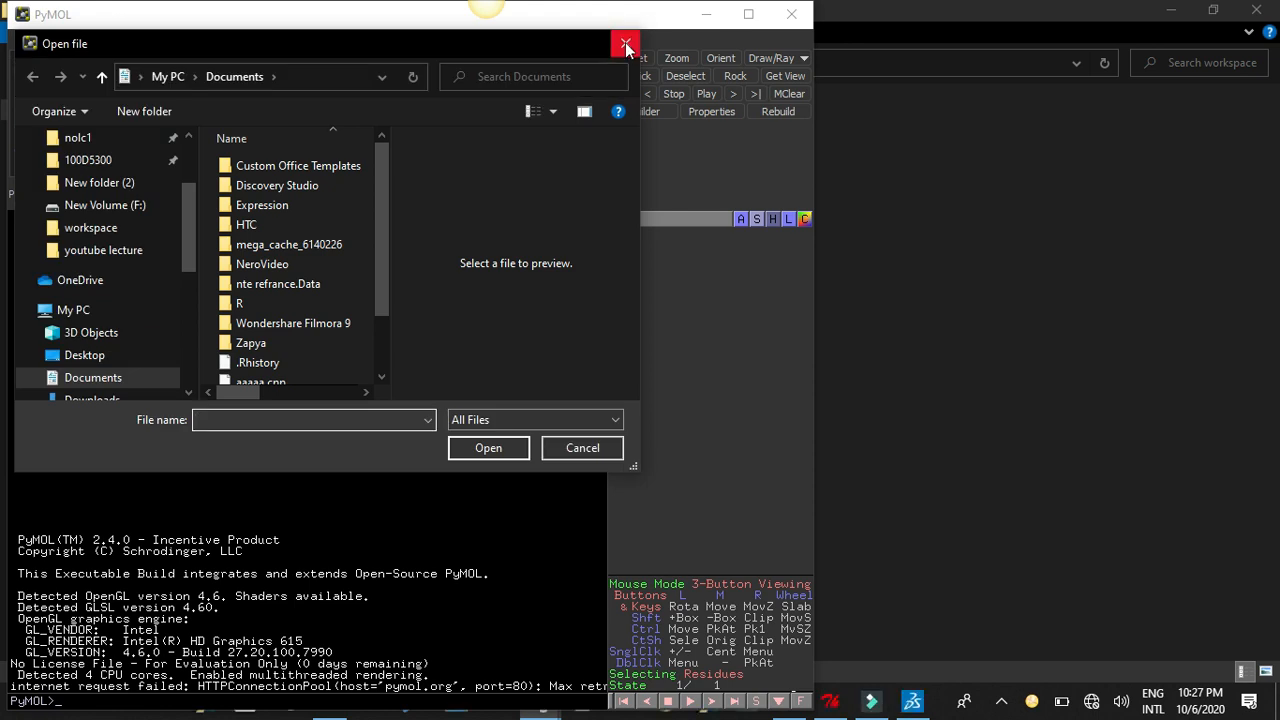
{"action": "scroll", "coordinate": [297, 322], "scroll_direction": "down", "scroll_amount": 2}
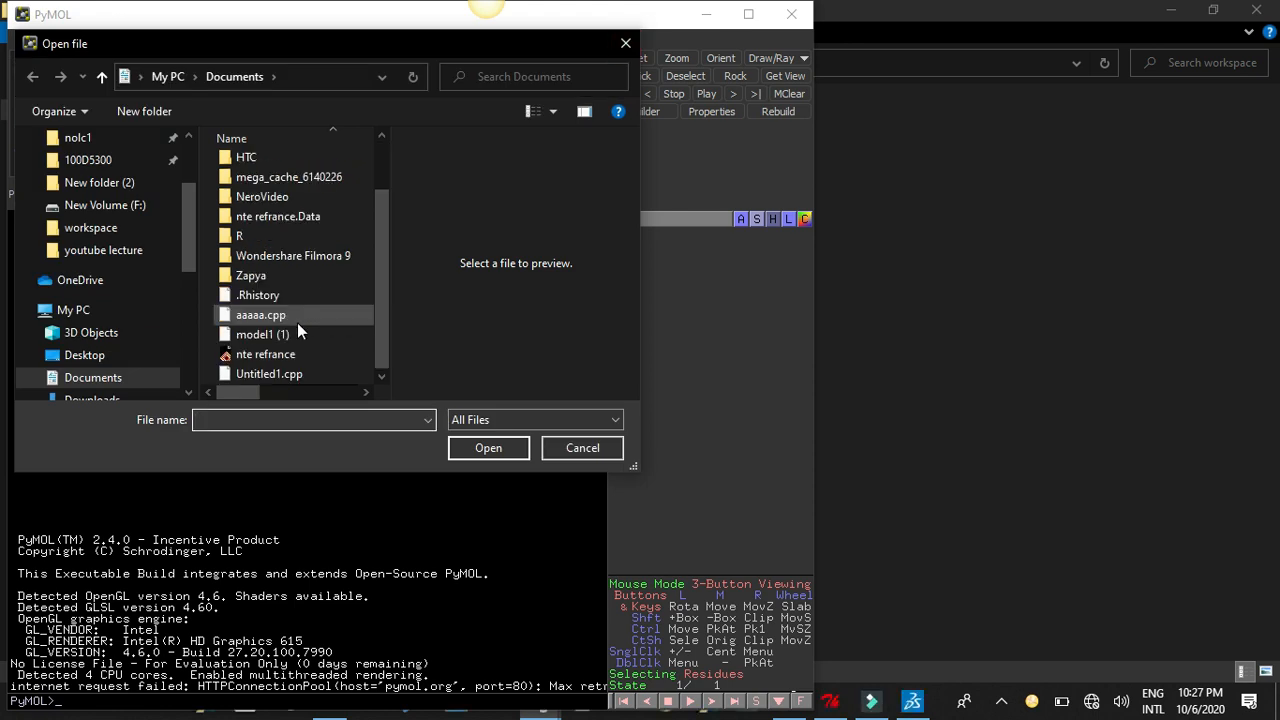
{"action": "left_click", "coordinate": [113, 236]}
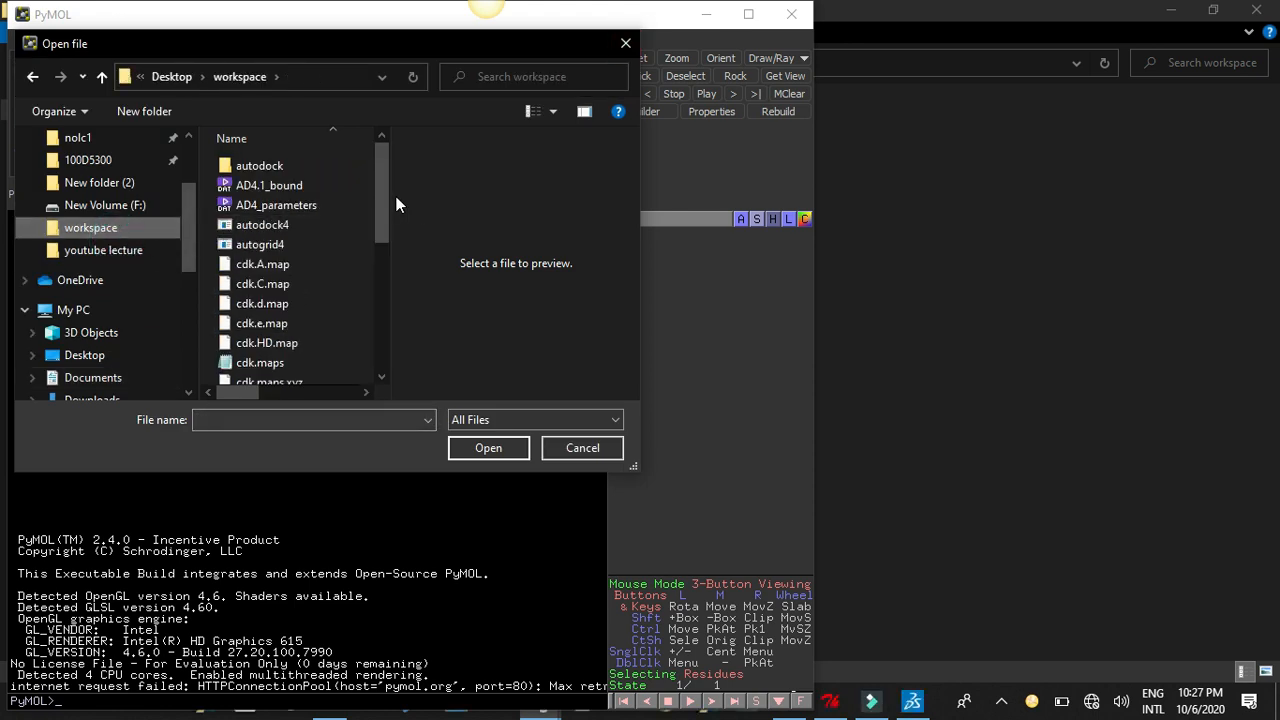
{"action": "left_click_drag", "start_coordinate": [387, 213], "coordinate": [359, 338]}
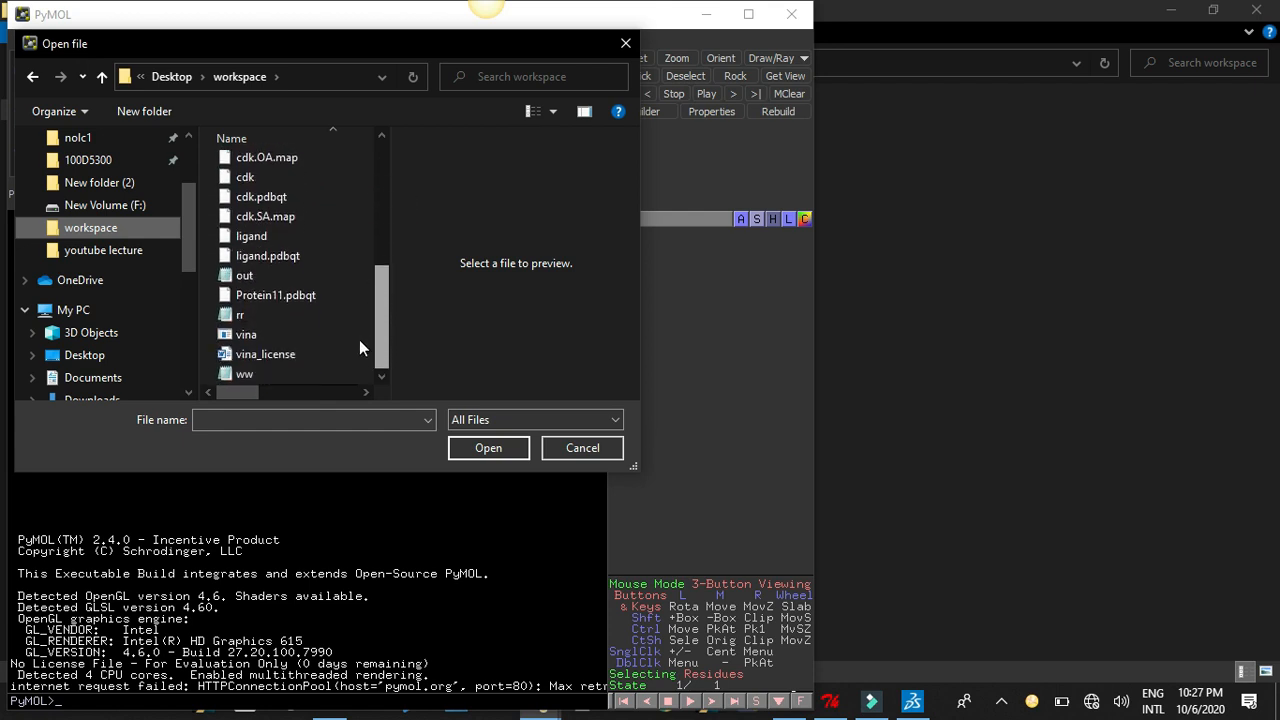
{"action": "left_click", "coordinate": [383, 338]}
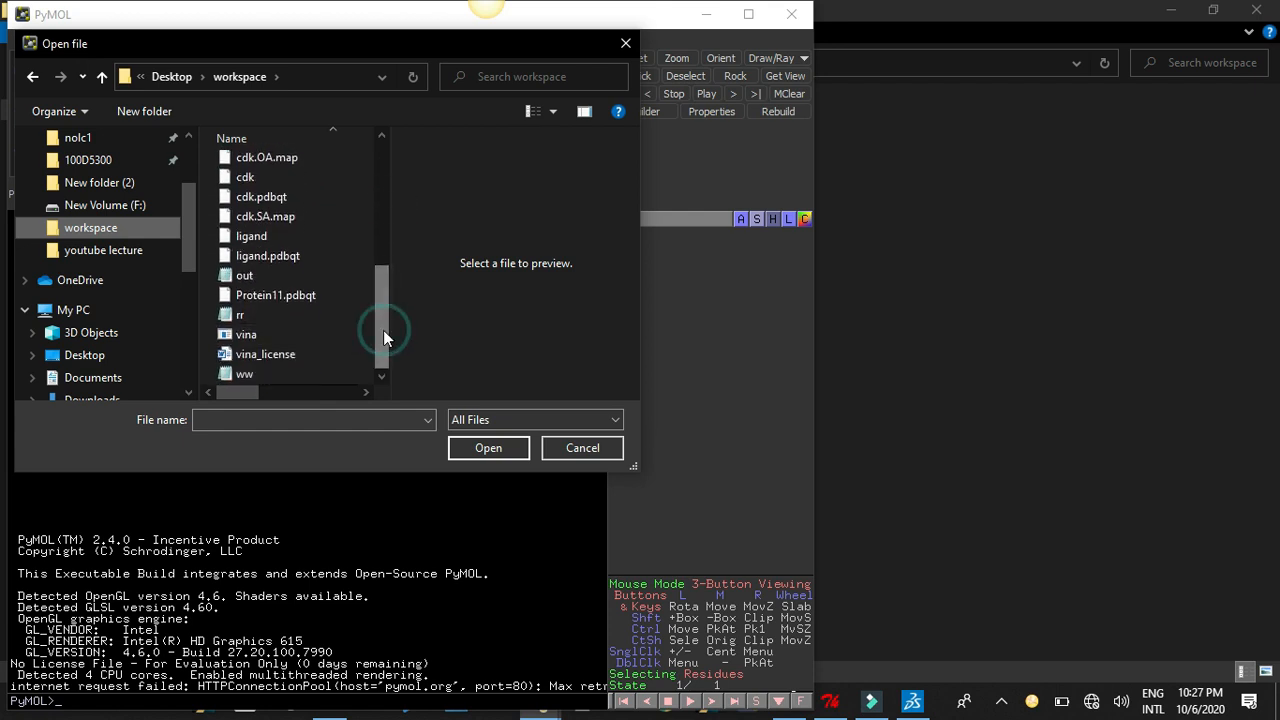
{"action": "double_click", "coordinate": [331, 301]}
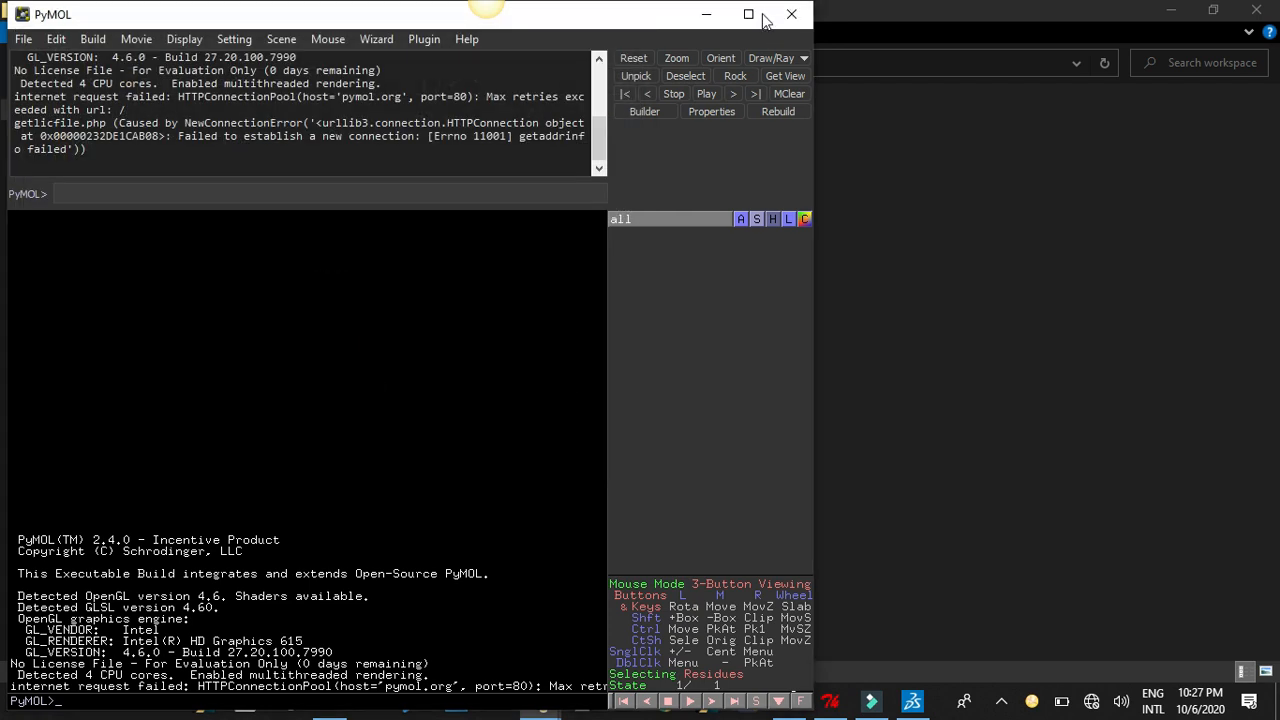
{"action": "left_click", "coordinate": [748, 14]}
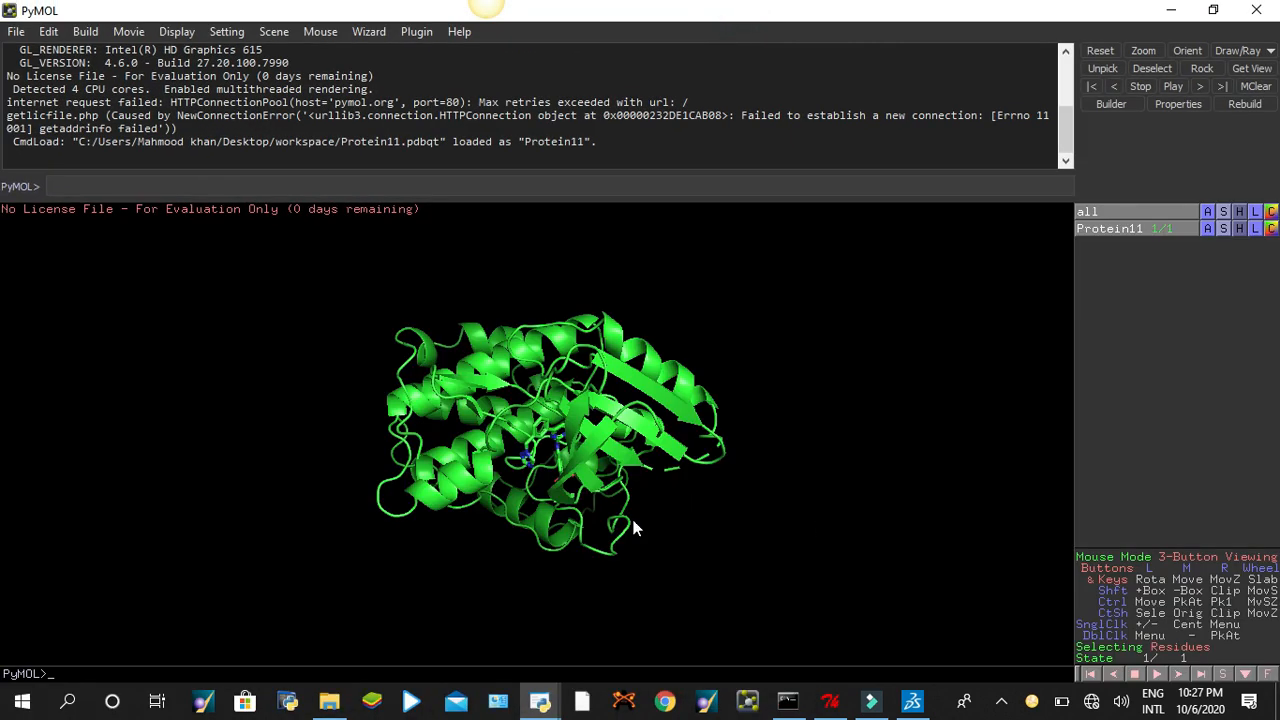
Examine the docked ligand inside the protein's binding pocket and select the whole ligand residue
{"action": "right_click_drag", "start_coordinate": [612, 463], "coordinate": [686, 456]}
{"action": "left_click_drag", "start_coordinate": [686, 456], "coordinate": [583, 368]}
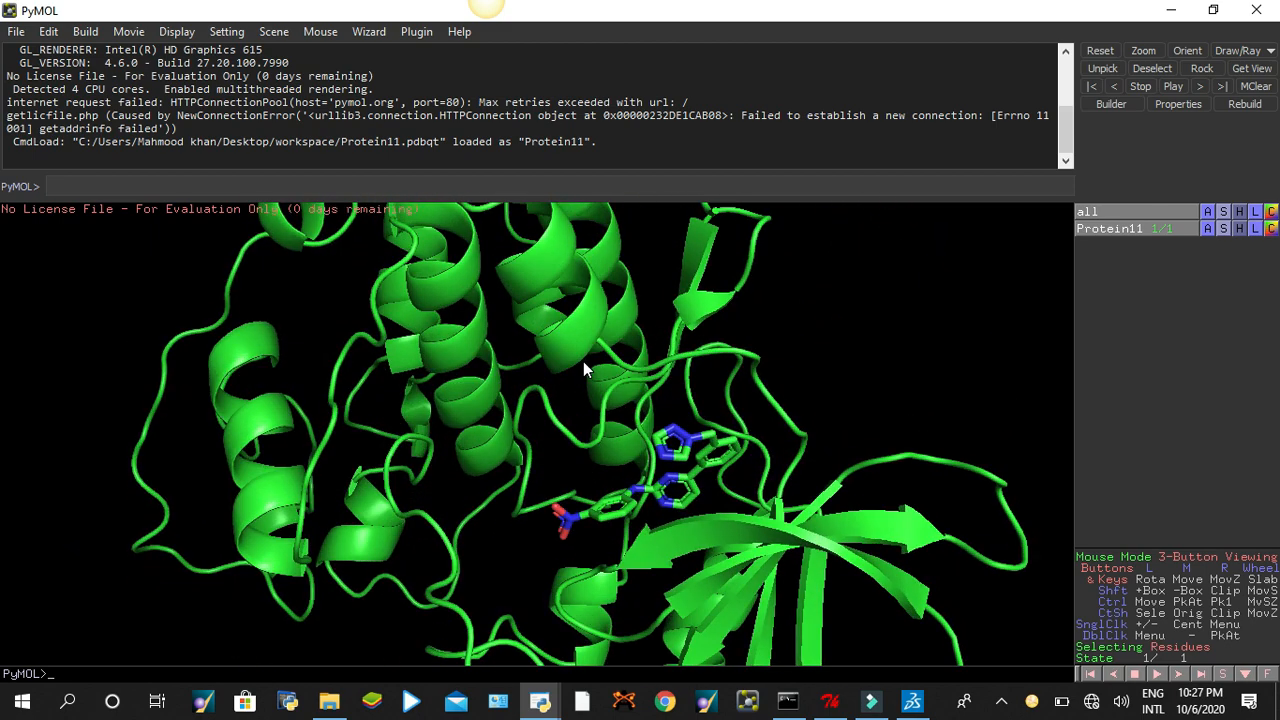
{"action": "left_click", "coordinate": [750, 549]}
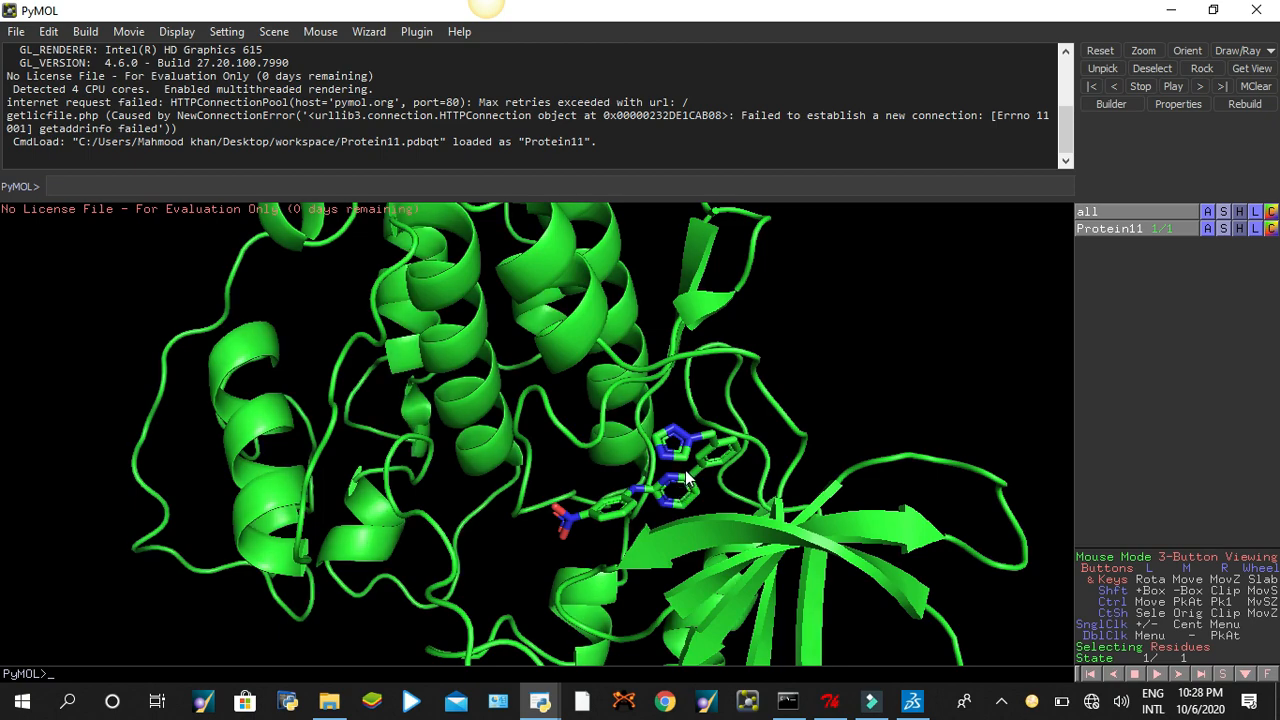
{"action": "right_click_drag", "start_coordinate": [742, 456], "coordinate": [832, 715]}
{"action": "left_click_drag", "start_coordinate": [603, 380], "coordinate": [568, 368]}
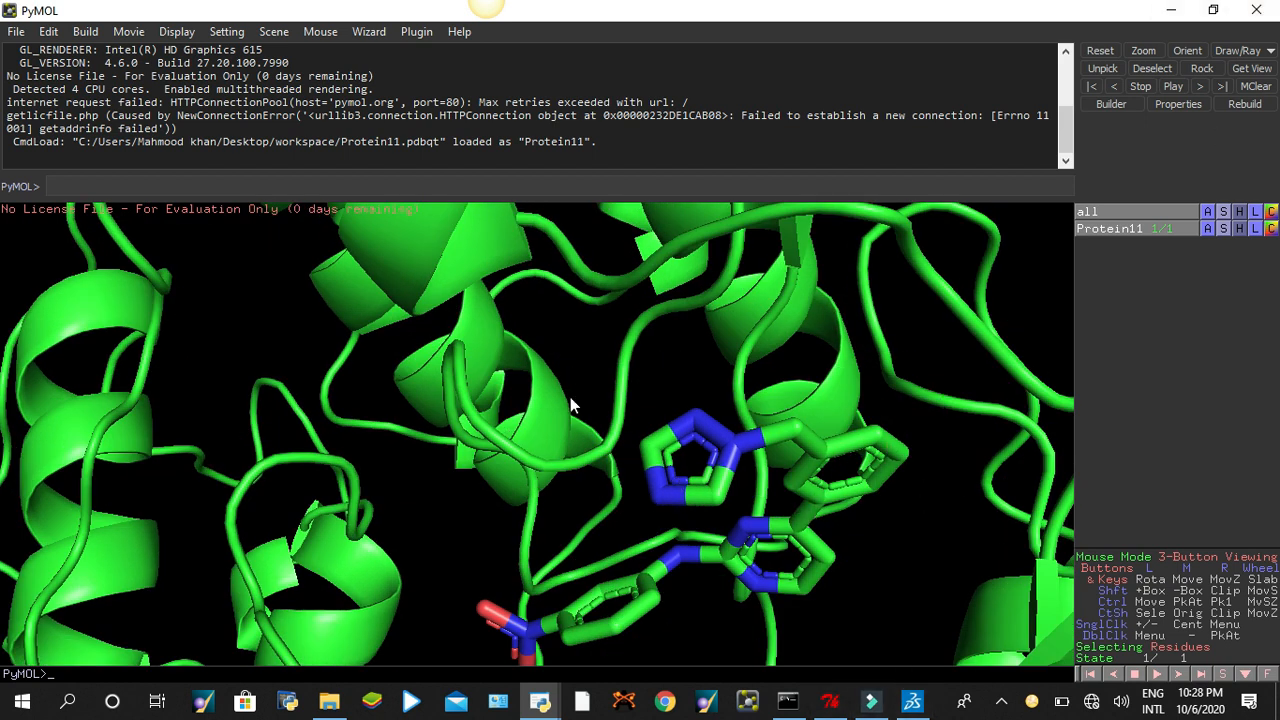
{"action": "mouse_move", "coordinate": [556, 394]}
{"action": "left_mouse_down"}
{"action": "mouse_move", "coordinate": [564, 374]}
{"action": "mouse_move", "coordinate": [573, 381]}
{"action": "left_mouse_up"}
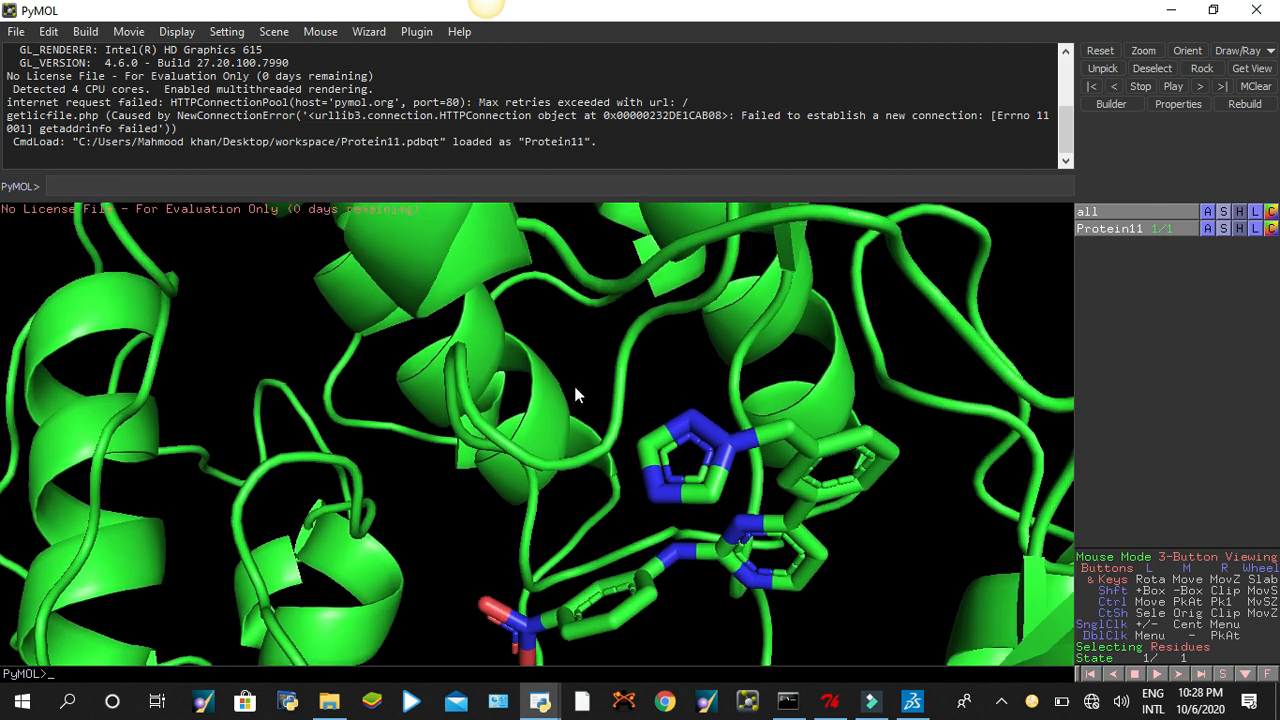
{"action": "right_click_drag", "start_coordinate": [575, 394], "coordinate": [483, 189]}
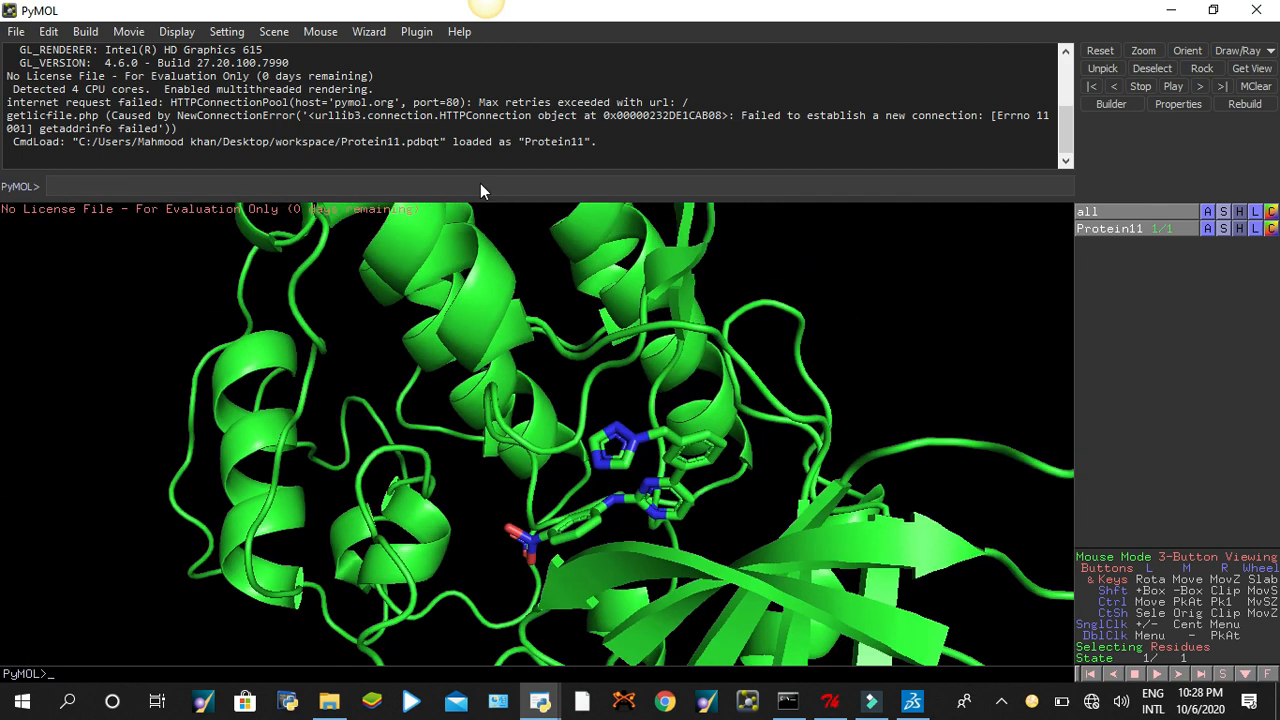
{"action": "left_click", "coordinate": [627, 445]}
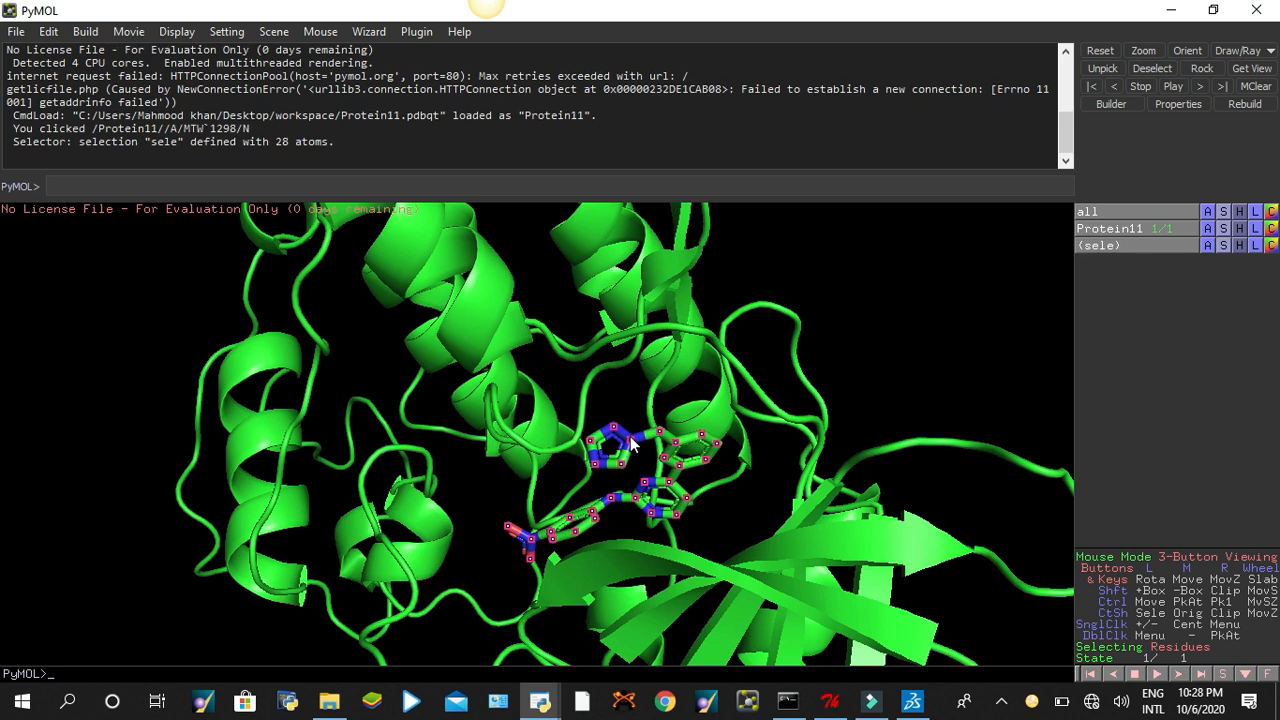
Rename the ligand selection to lig and clear its atom highlighting
{"action": "left_click", "coordinate": [1208, 245]}
{"action": "left_click", "coordinate": [1212, 284]}
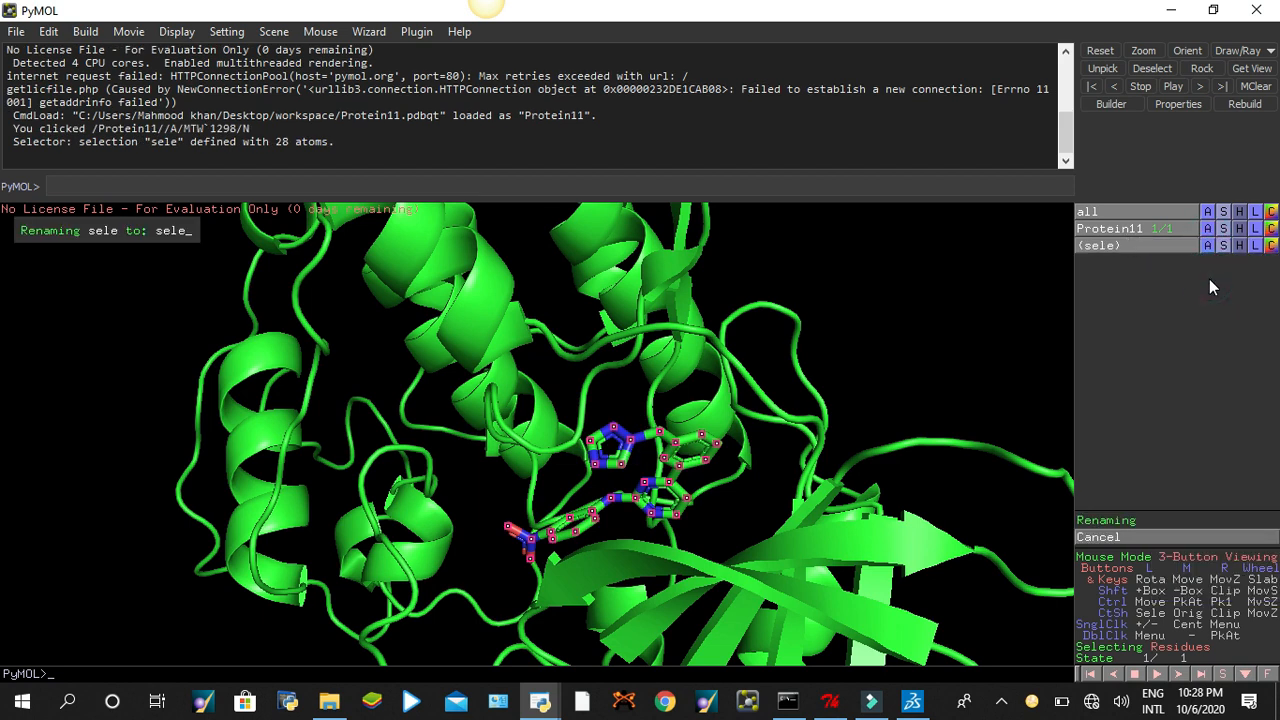
{"action": "key", "text": "BackSpace"}
{"action": "key", "text": "BackSpace"}
{"action": "key", "text": "BackSpace"}
{"action": "key", "text": "BackSpace"}
{"action": "type", "text": "lig"}
{"action": "key", "text": "Return"}
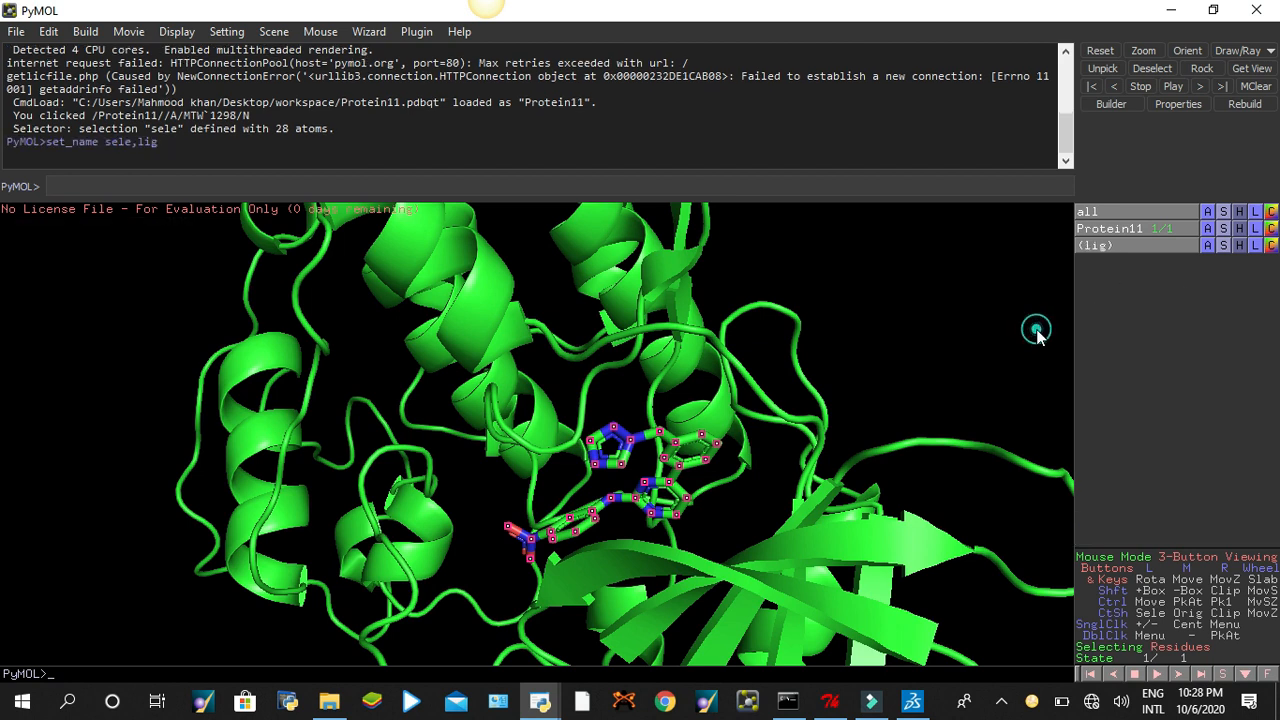
{"action": "left_click", "coordinate": [1036, 335]}
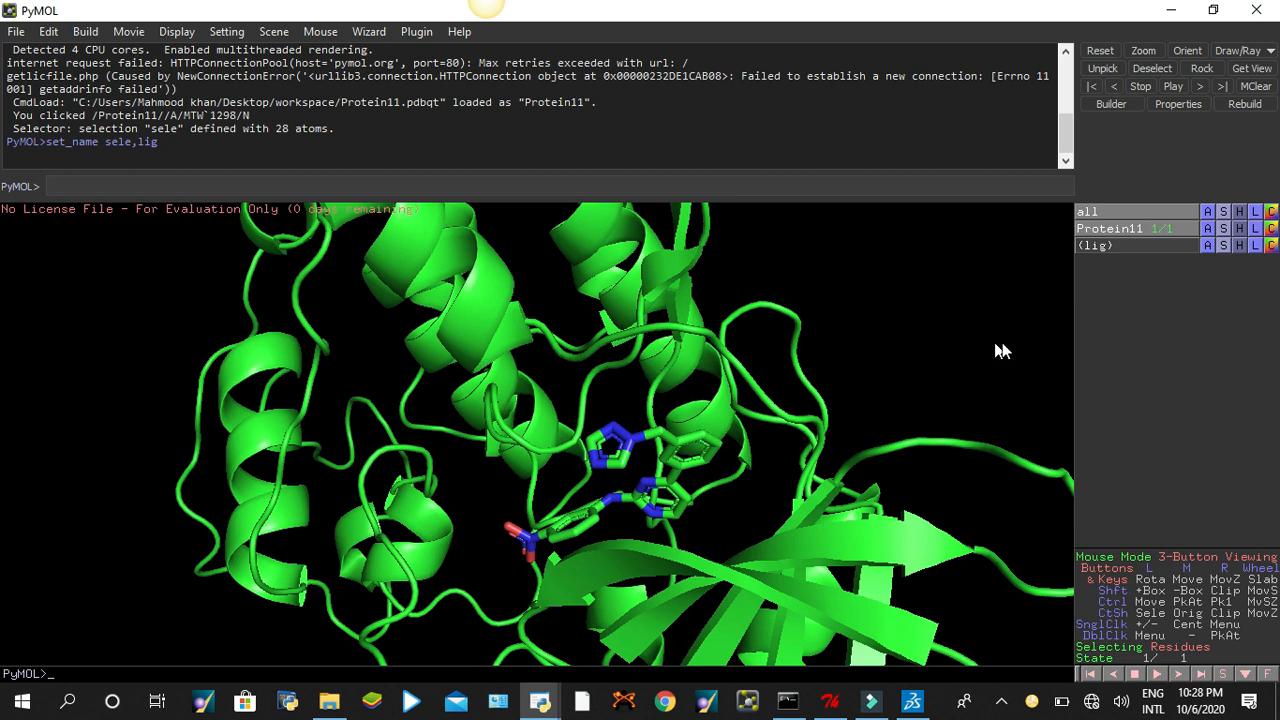
Color the lig selection slate, and color its non-carbon atoms by element while keeping the carbons slate
{"action": "left_click", "coordinate": [1273, 247]}
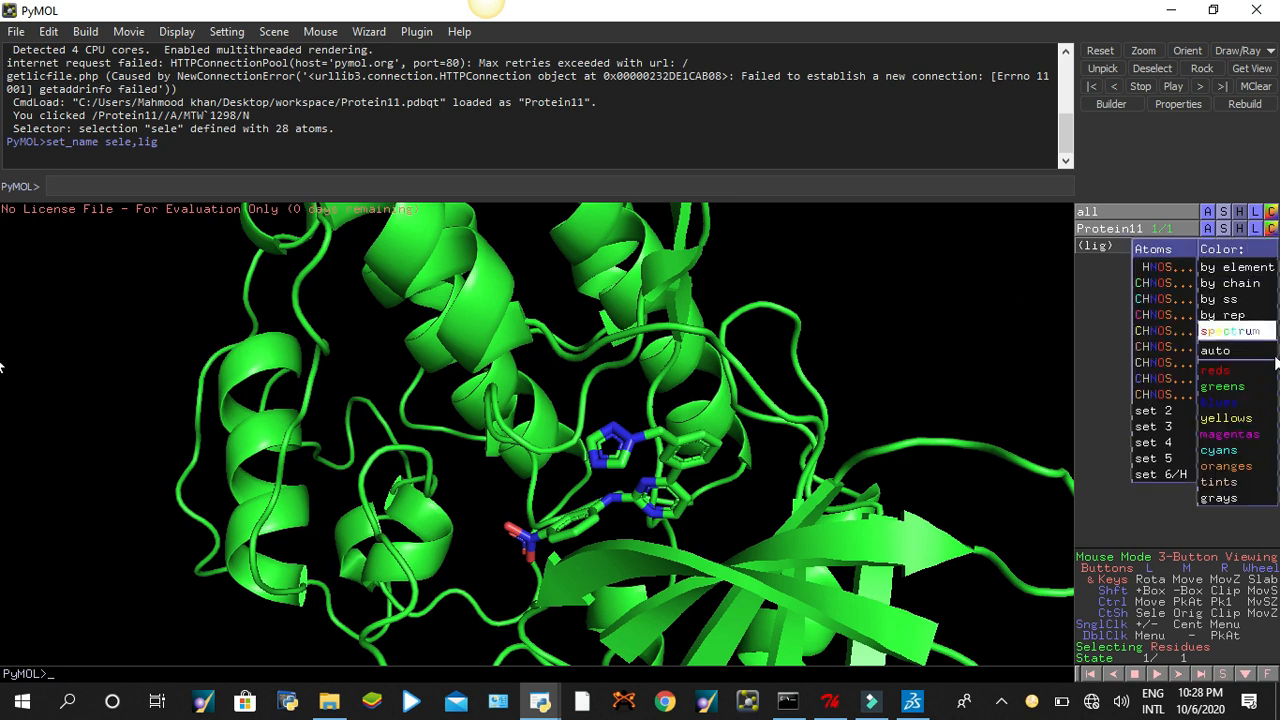
{"action": "mouse_move", "coordinate": [1259, 405]}
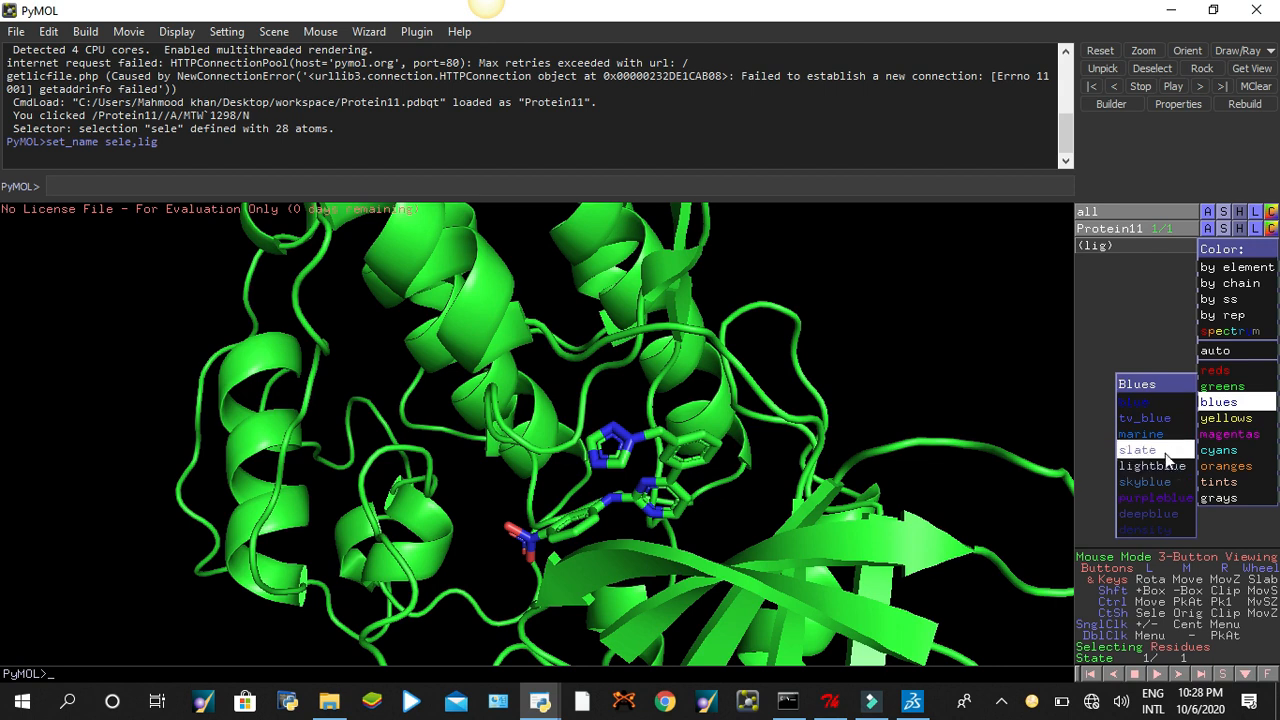
{"action": "left_click", "coordinate": [1167, 450]}
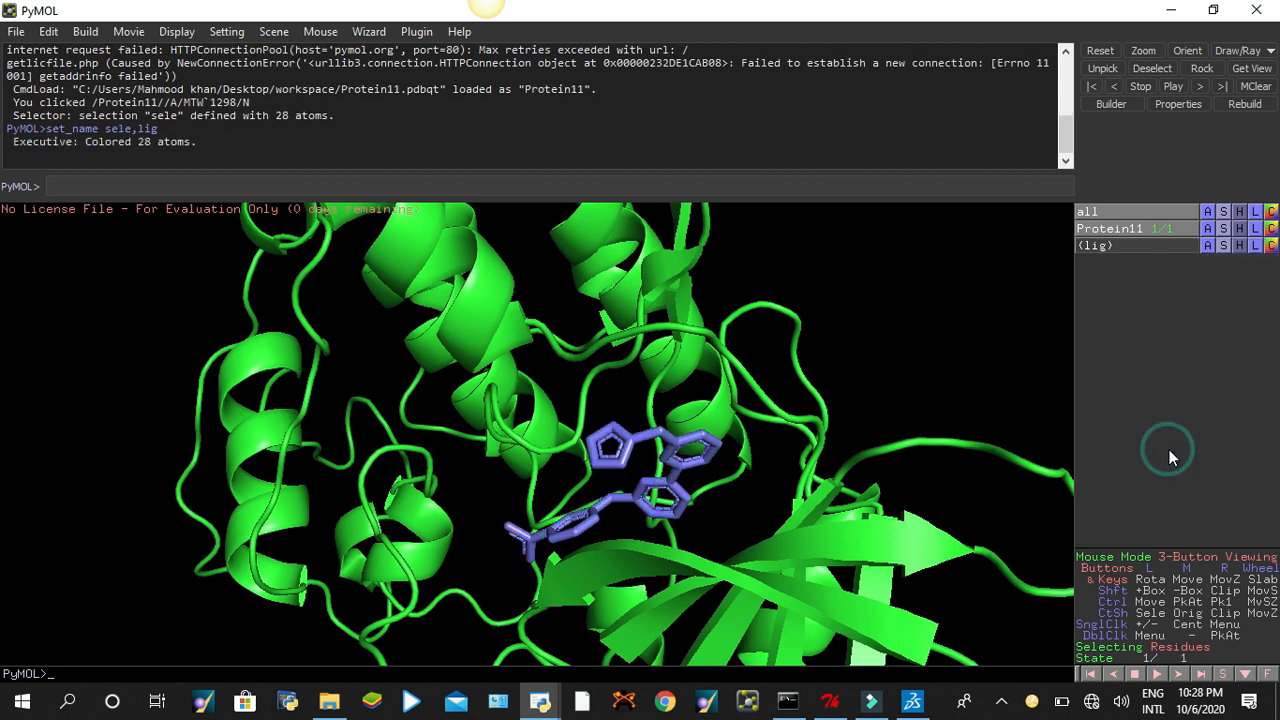
{"action": "left_click", "coordinate": [1271, 246]}
{"action": "mouse_move", "coordinate": [1243, 268]}
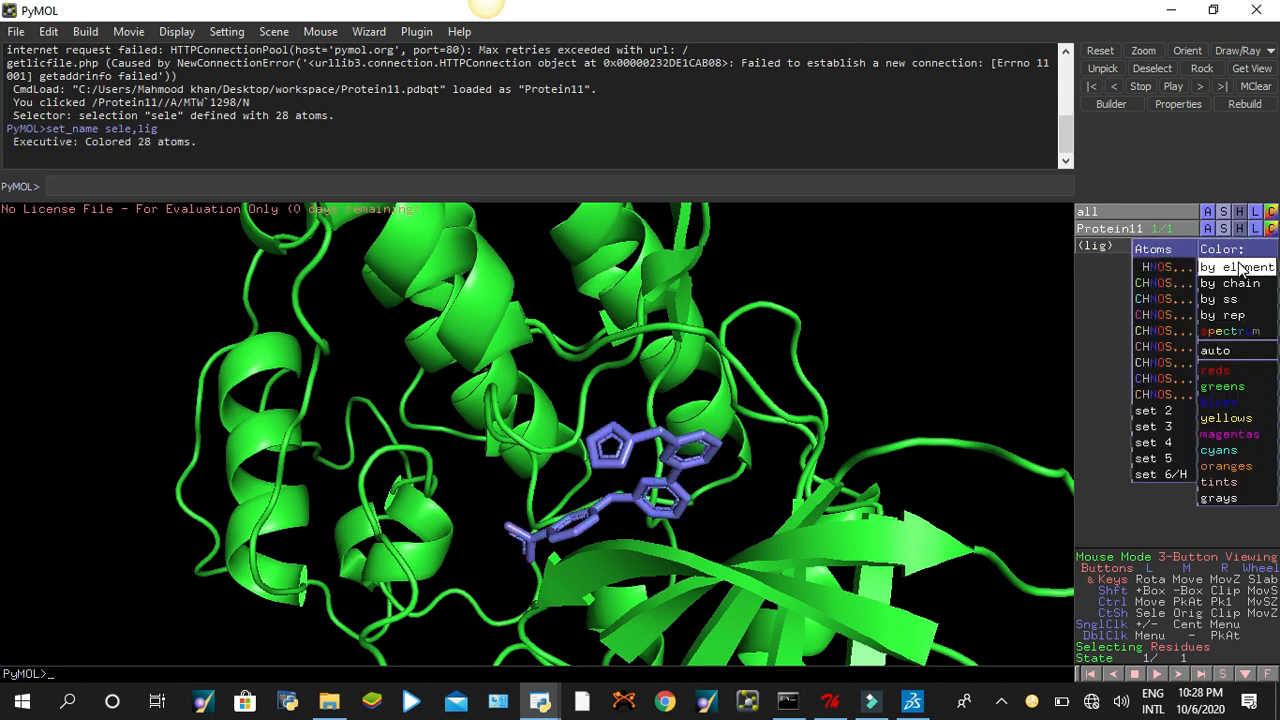
{"action": "left_click", "coordinate": [1167, 273]}
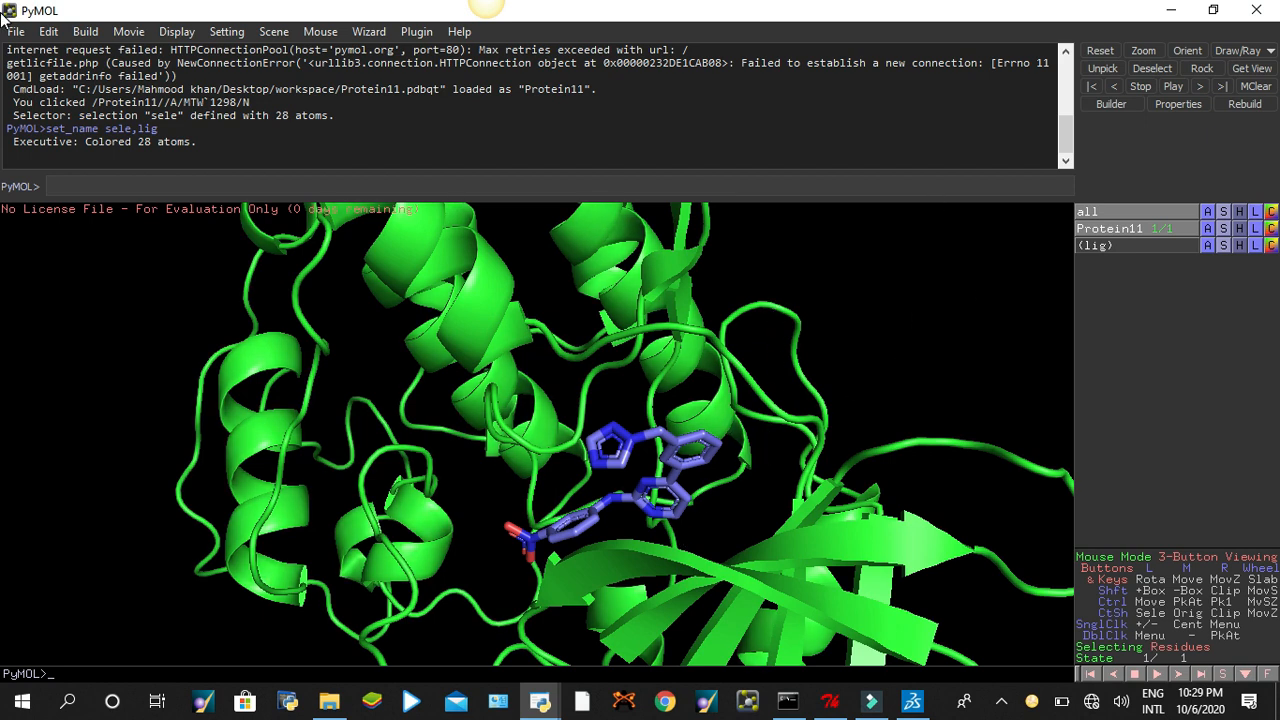
Set the display background to White and the rendering quality to Maximum Quality
{"action": "left_click", "coordinate": [170, 31]}
{"action": "mouse_move", "coordinate": [203, 310]}
{"action": "left_click", "coordinate": [257, 304]}
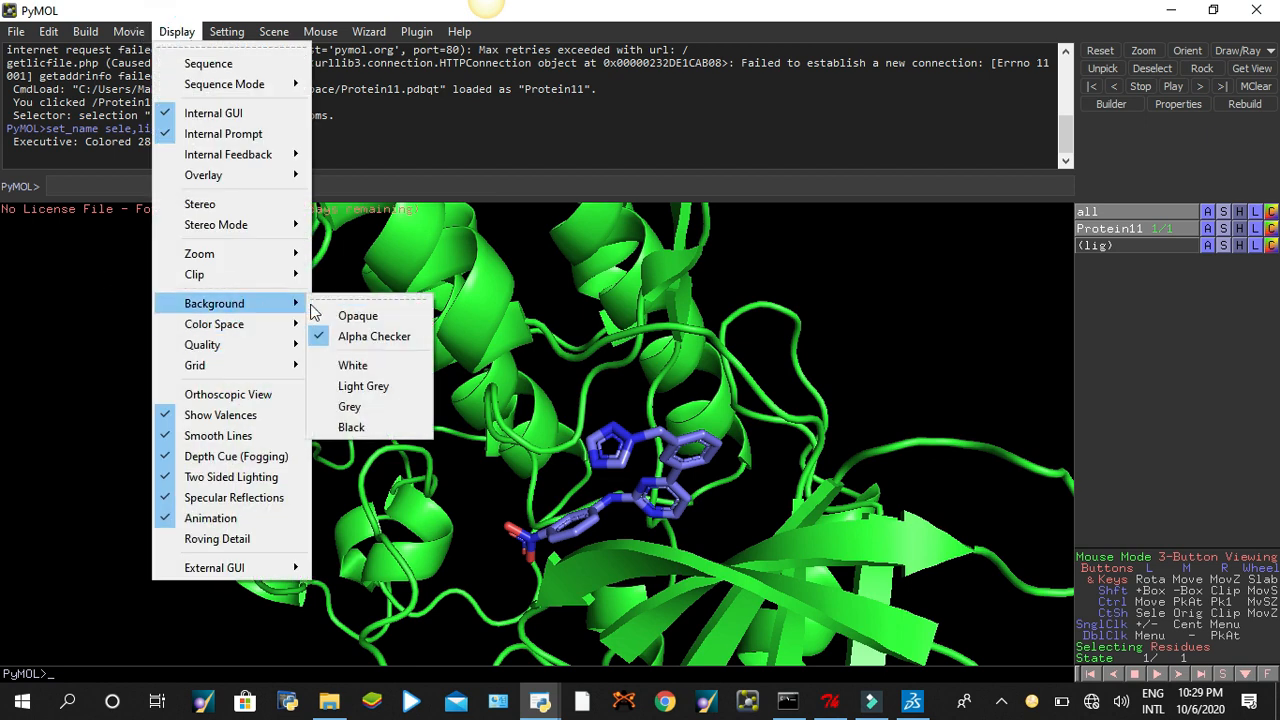
{"action": "left_click", "coordinate": [372, 367]}
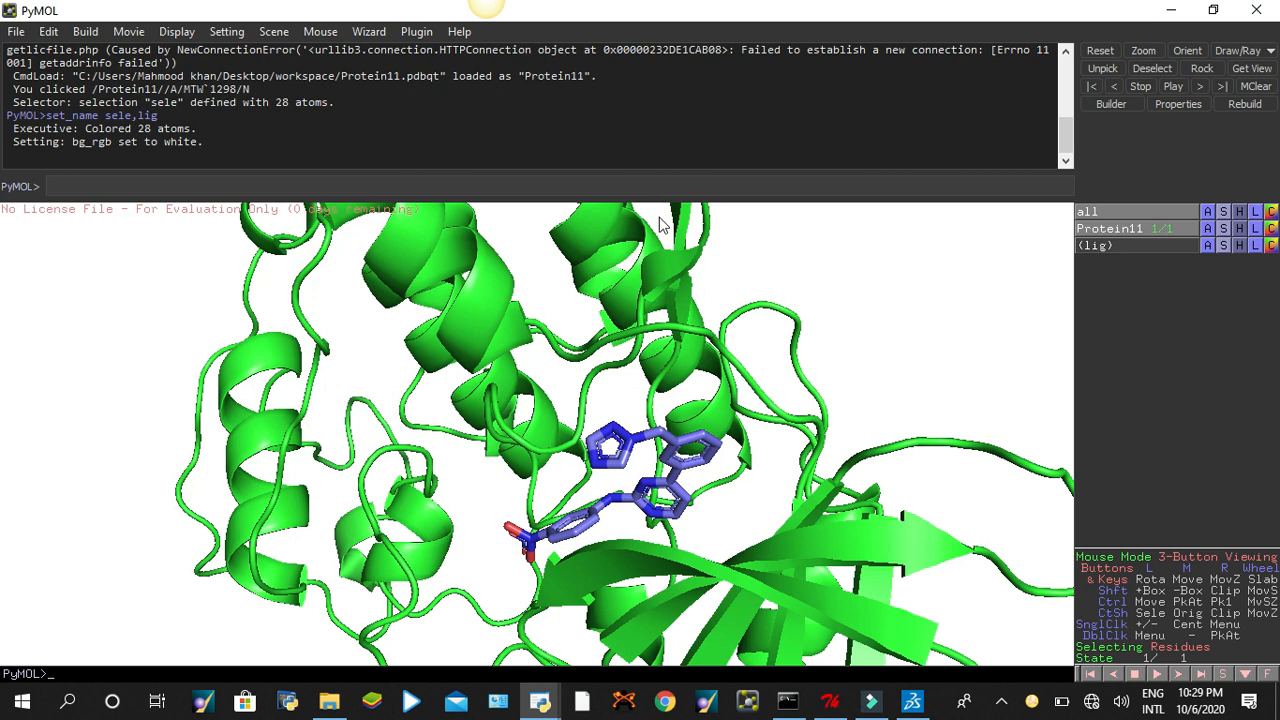
{"action": "left_click", "coordinate": [176, 31]}
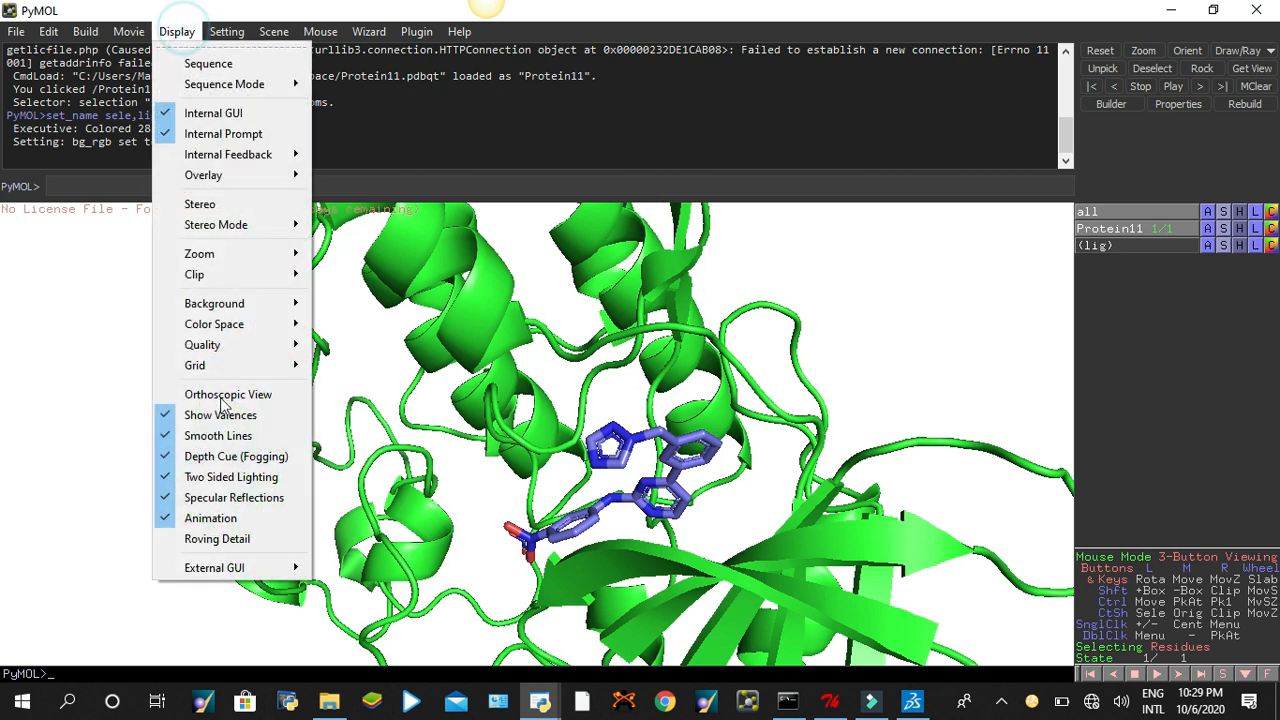
{"action": "mouse_move", "coordinate": [248, 345]}
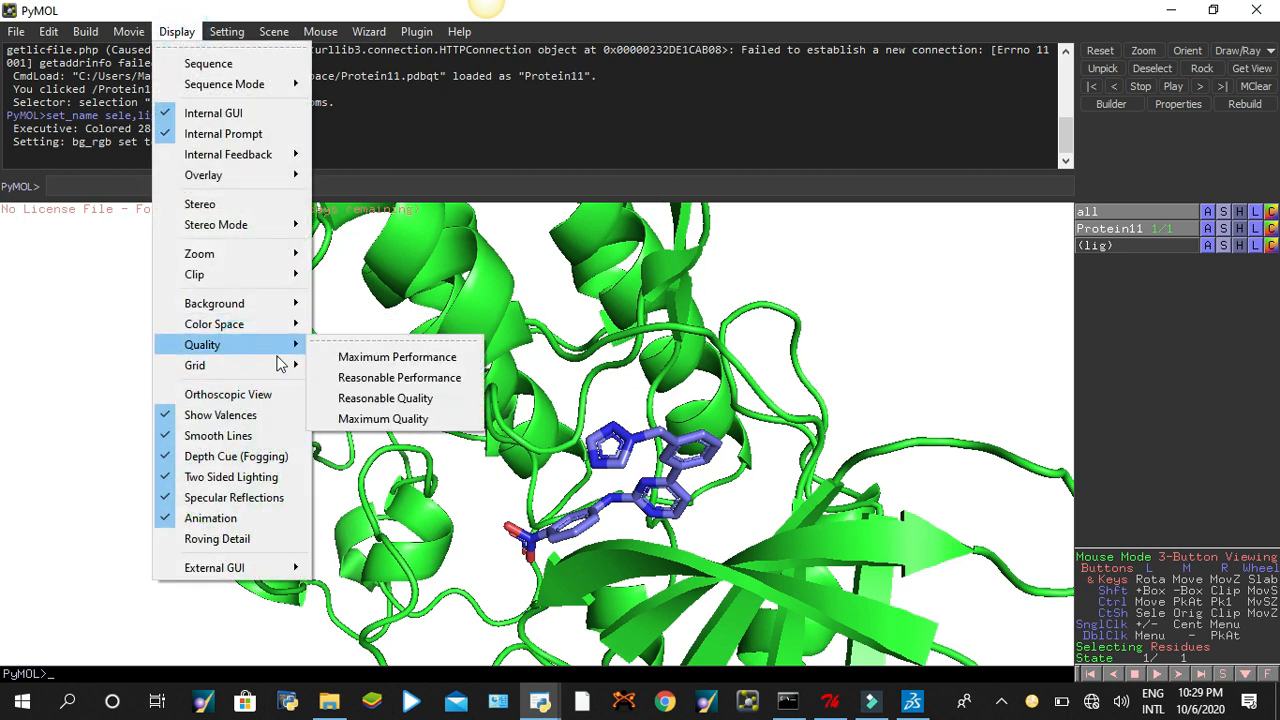
{"action": "left_click", "coordinate": [383, 419]}
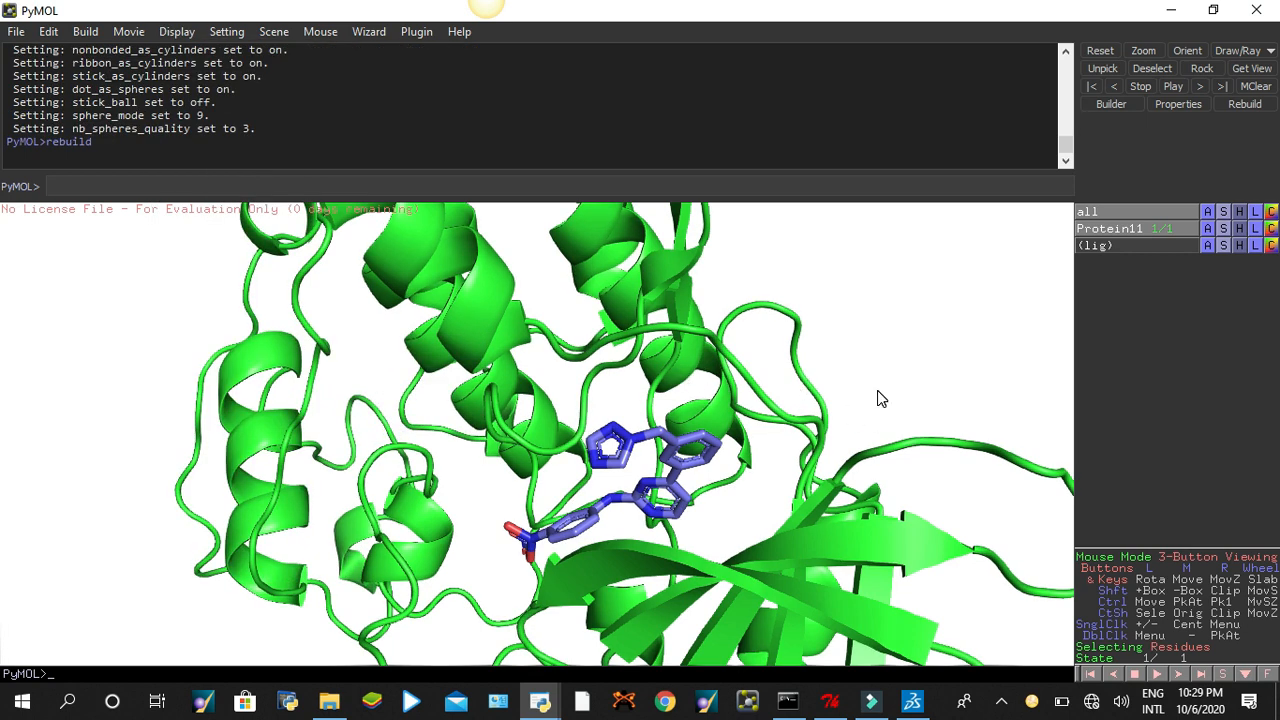
Export the enabled molecule in its current state as wer.pdb, in PDB format, to the workspace folder
{"action": "right_click_drag", "start_coordinate": [820, 386], "coordinate": [438, 50]}
{"action": "left_click_drag", "start_coordinate": [870, 570], "coordinate": [638, 446]}
{"action": "right_click_drag", "start_coordinate": [638, 446], "coordinate": [722, 648]}
{"action": "right_click_drag", "start_coordinate": [809, 529], "coordinate": [713, 372]}
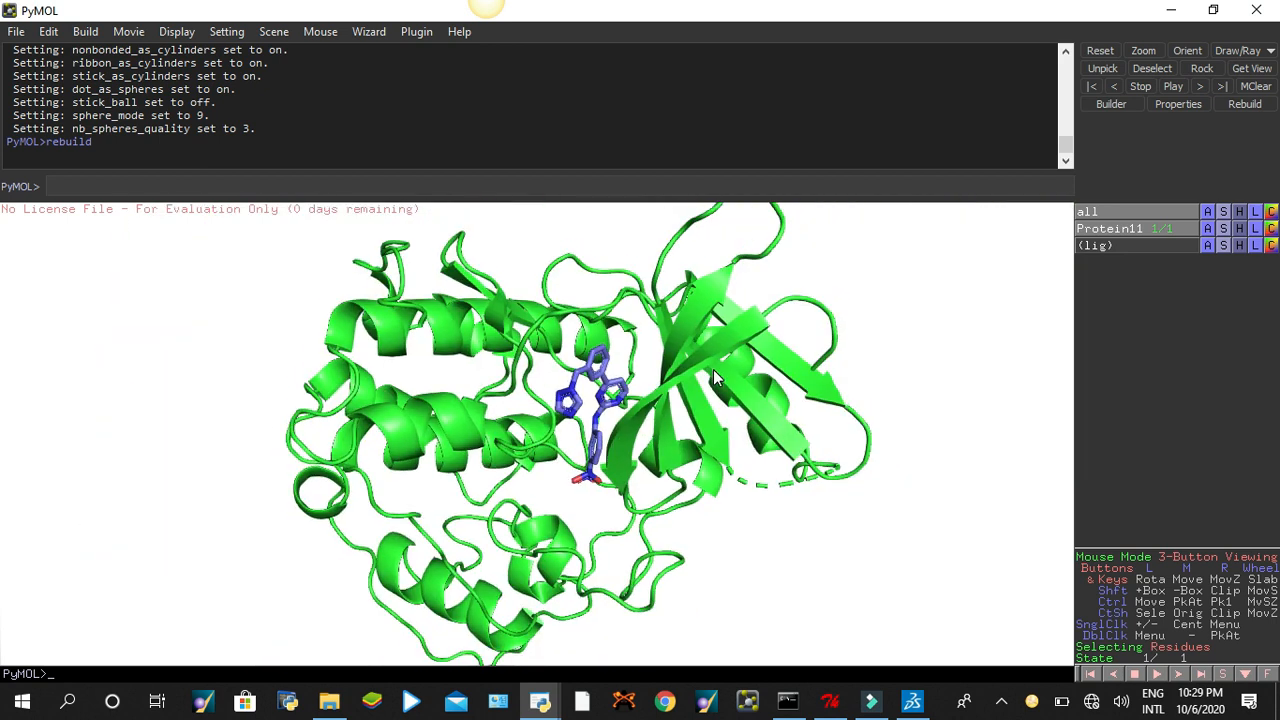
{"action": "left_click_drag", "start_coordinate": [937, 346], "coordinate": [951, 430]}
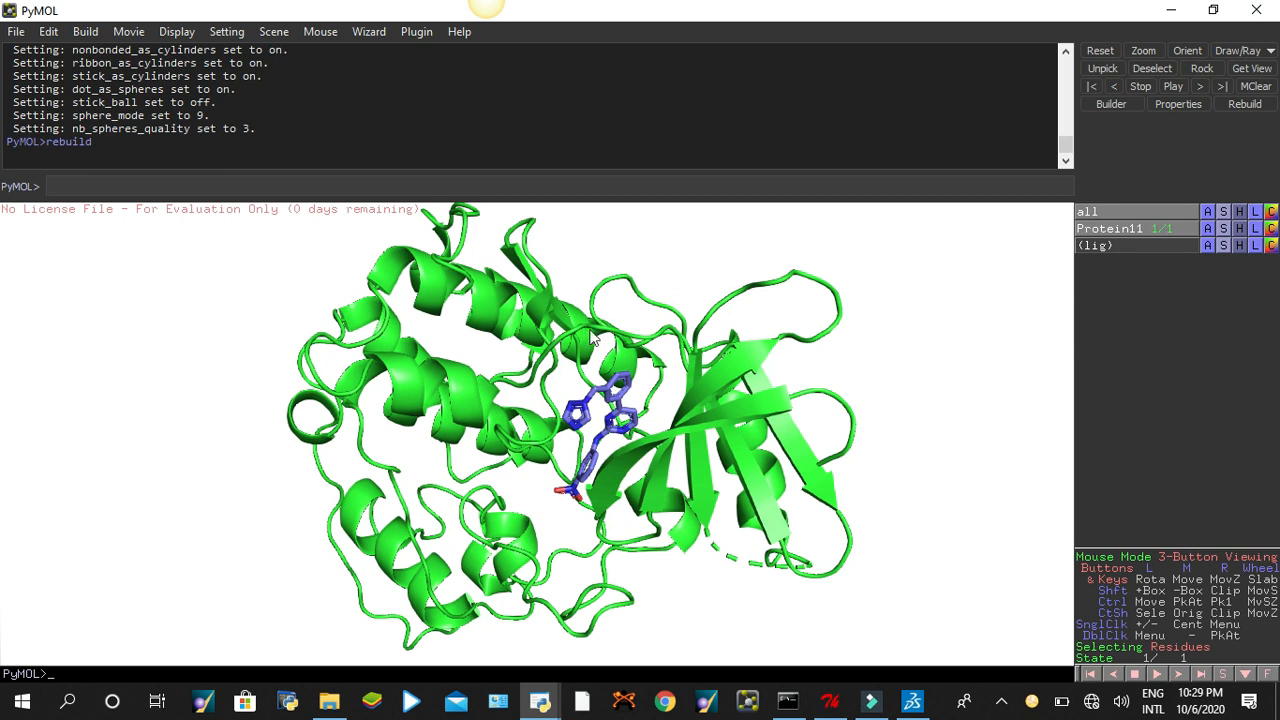
{"action": "left_click", "coordinate": [16, 31]}
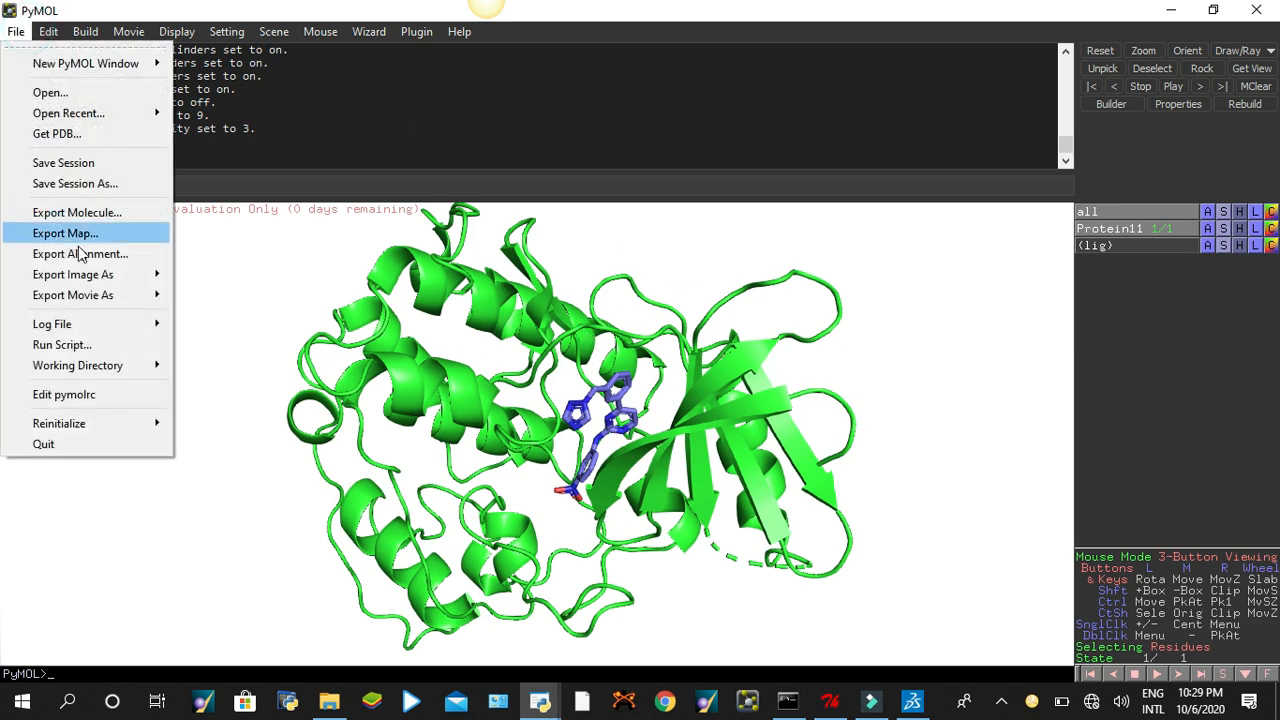
{"action": "left_click", "coordinate": [98, 213]}
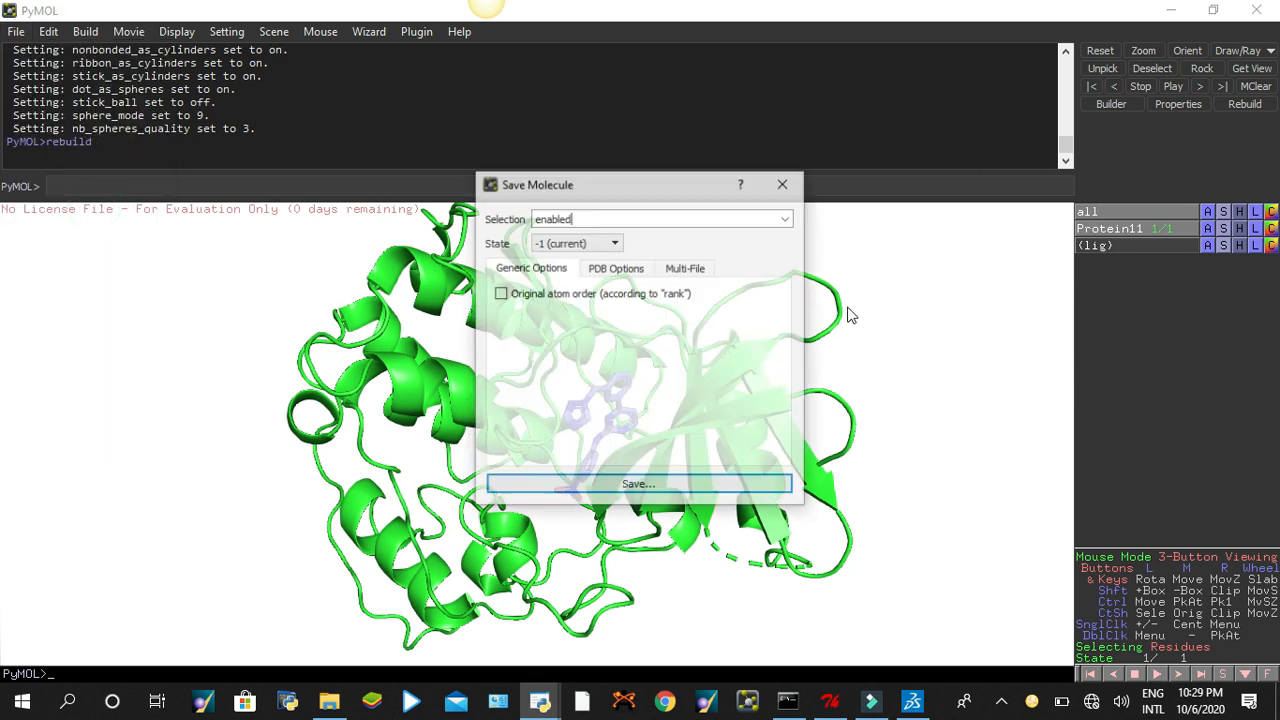
{"action": "left_click", "coordinate": [612, 268]}
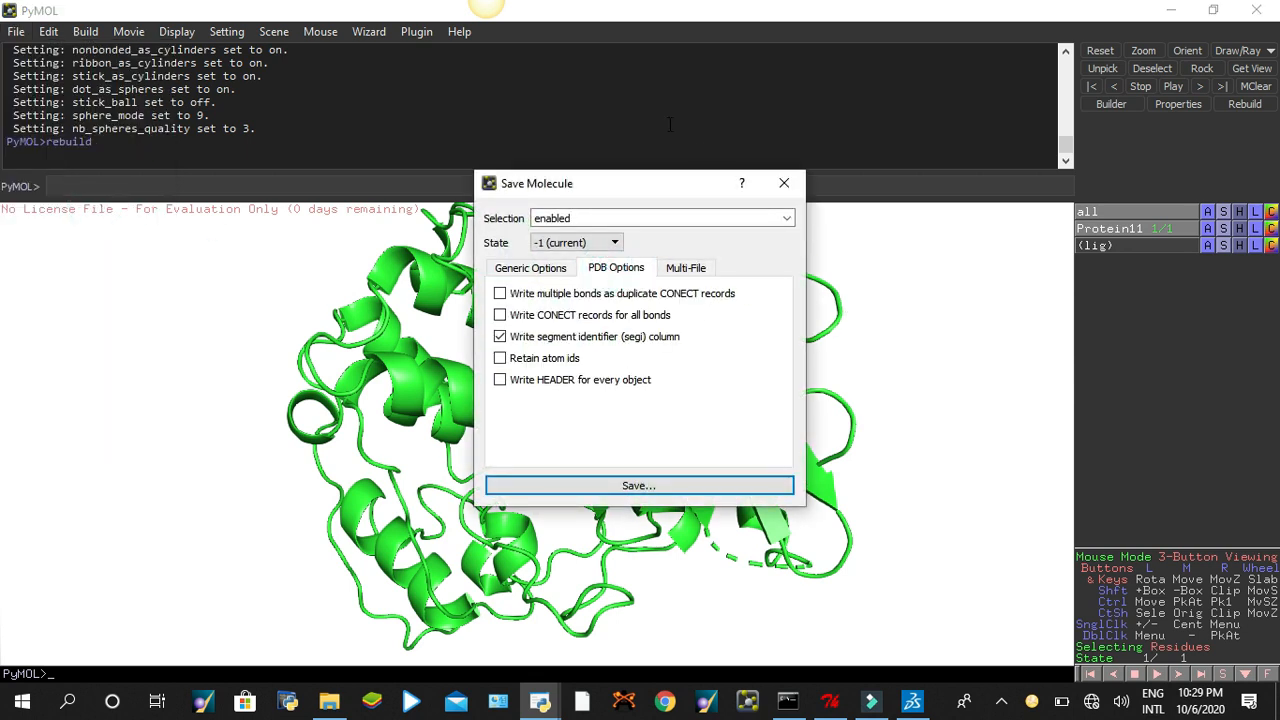
{"action": "left_click", "coordinate": [640, 486]}
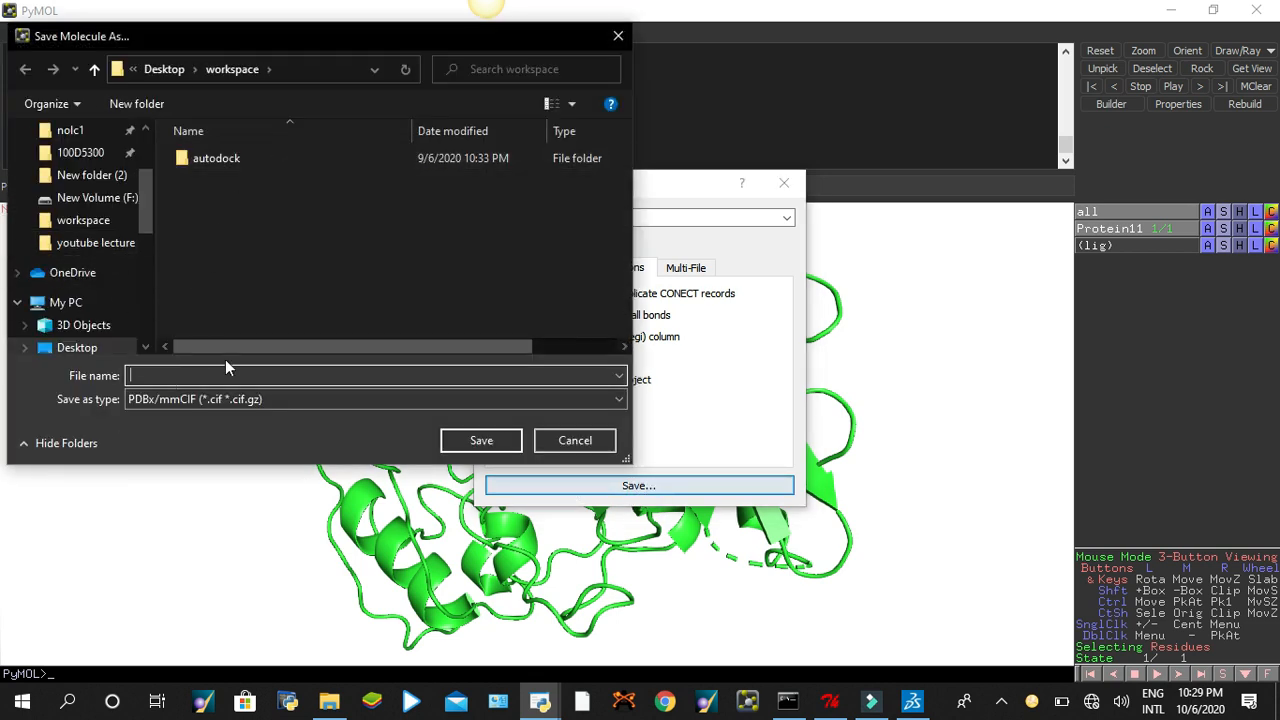
{"action": "left_click", "coordinate": [241, 401]}
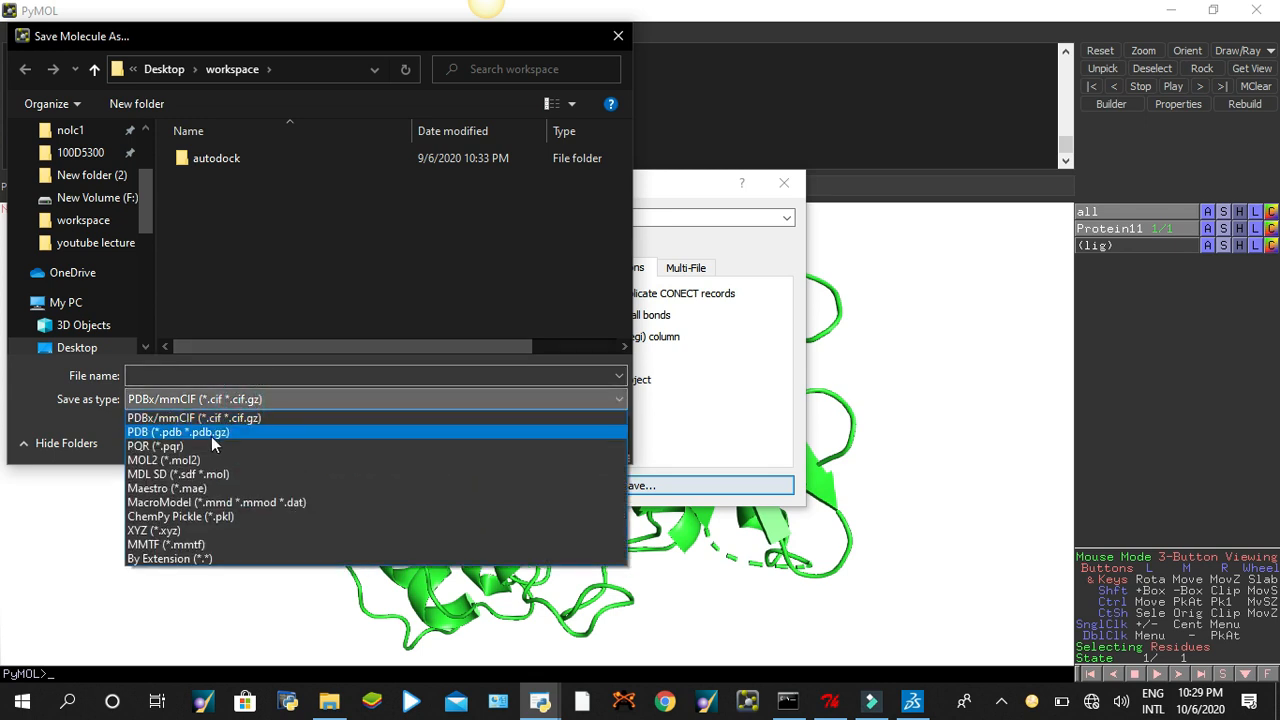
{"action": "left_click", "coordinate": [211, 436]}
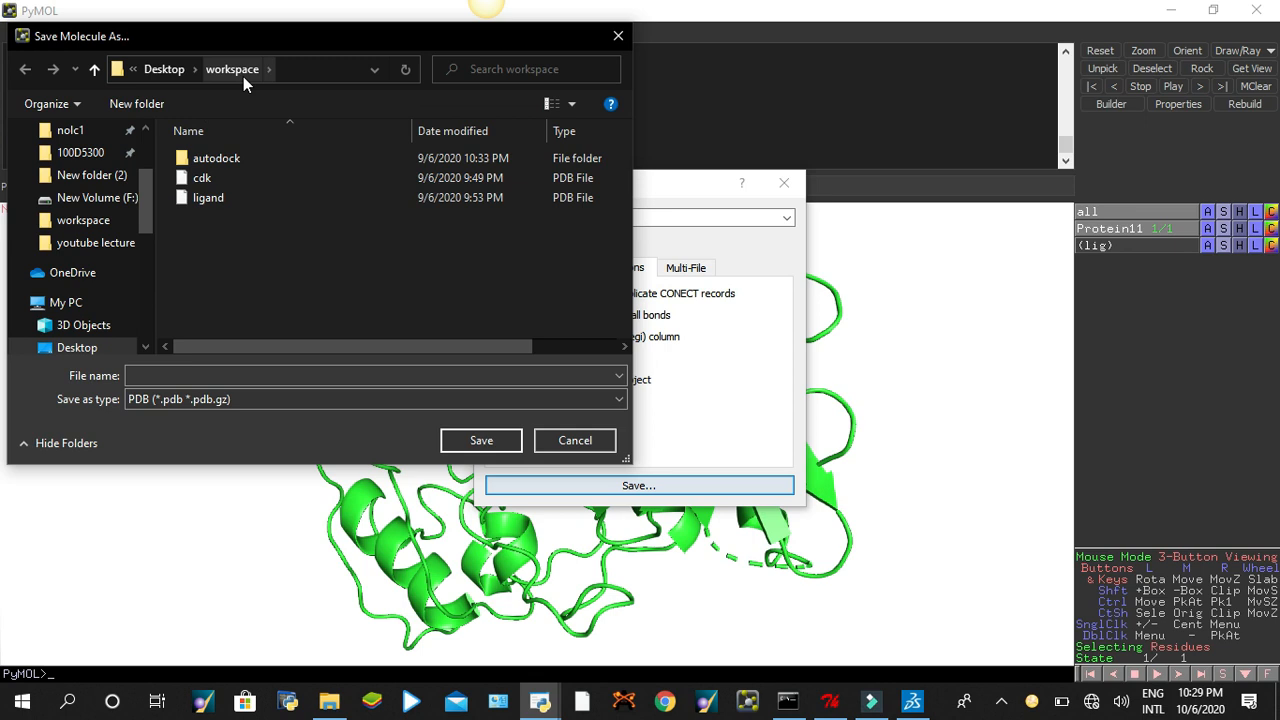
{"action": "left_click", "coordinate": [149, 376]}
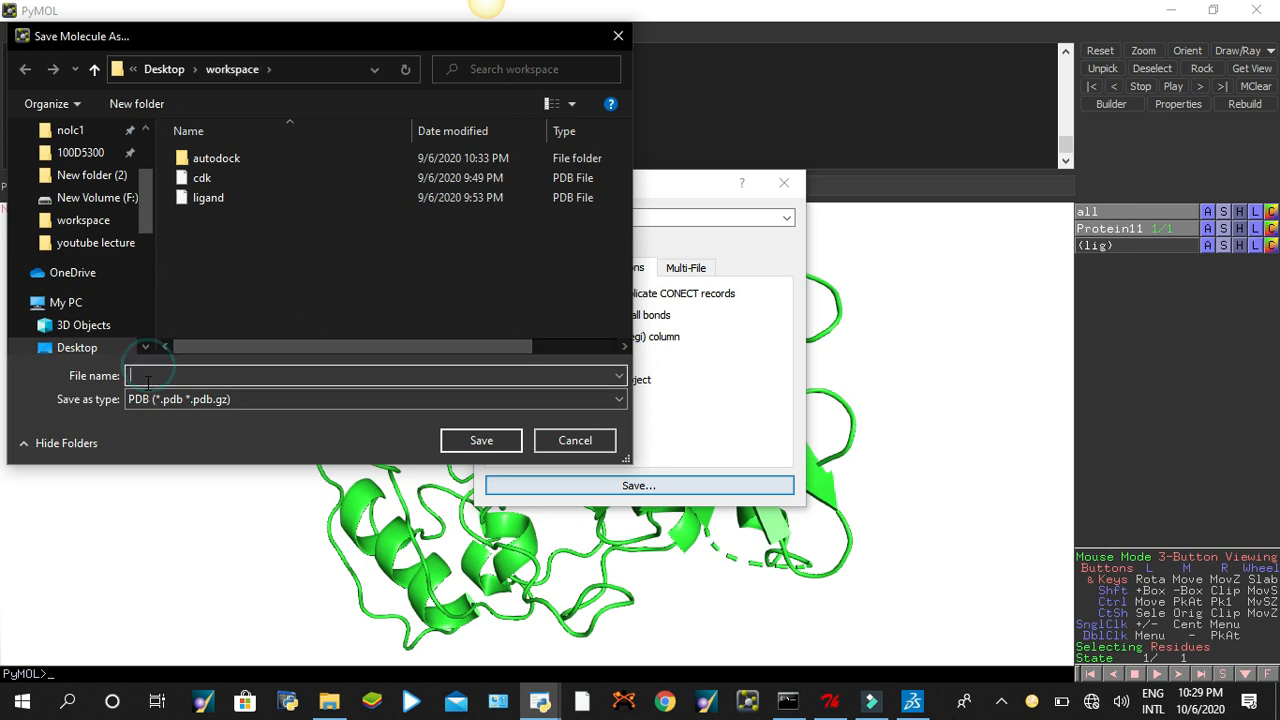
{"action": "type", "text": "w"}
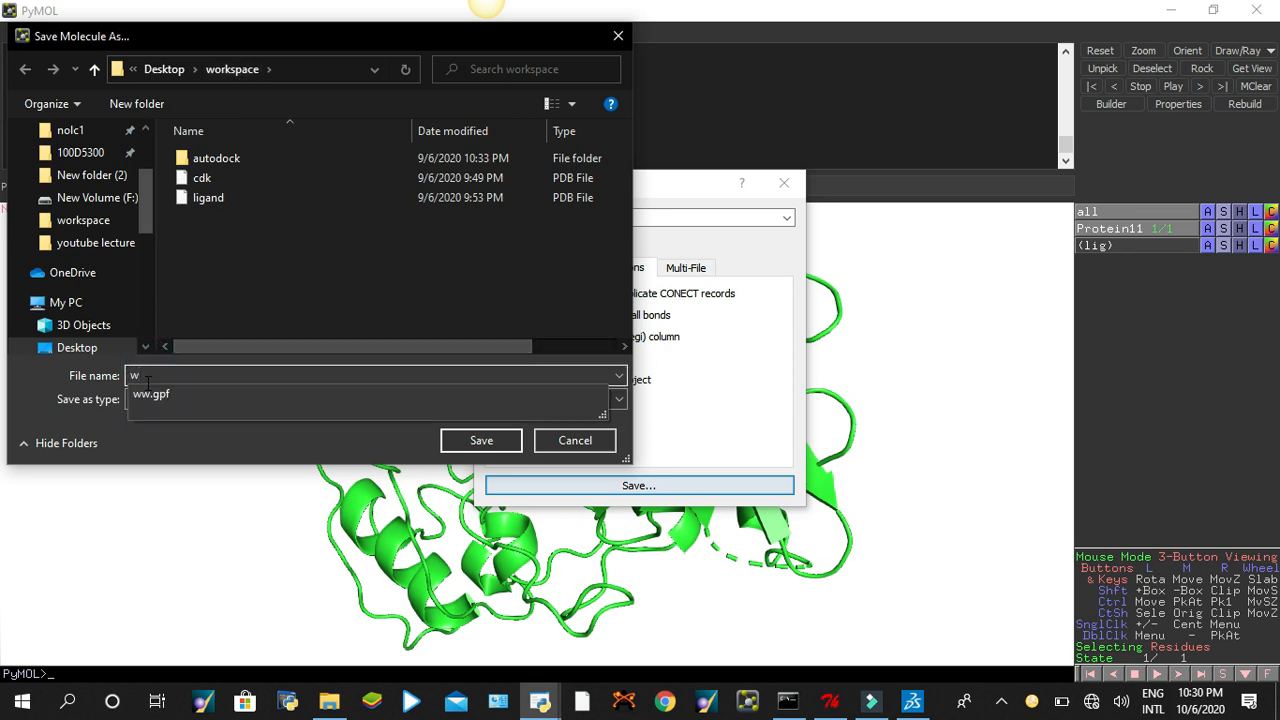
{"action": "type", "text": "er.pdb"}
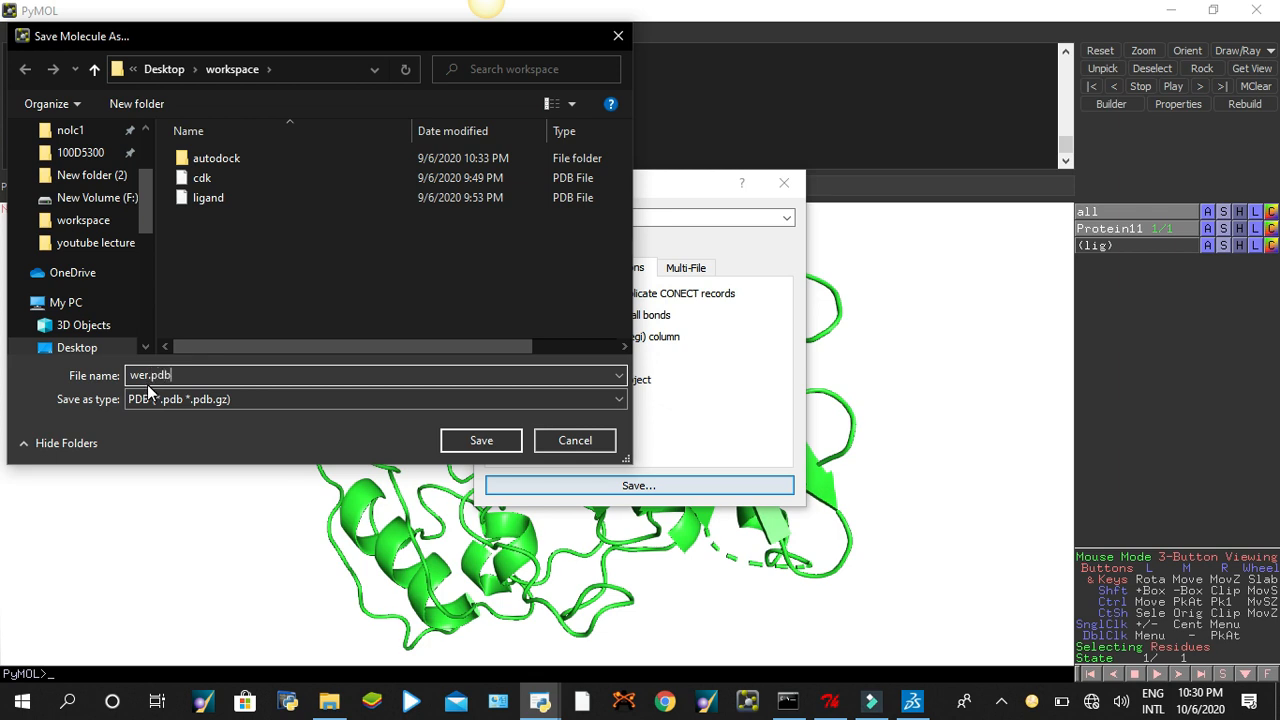
{"action": "left_click", "coordinate": [504, 445]}
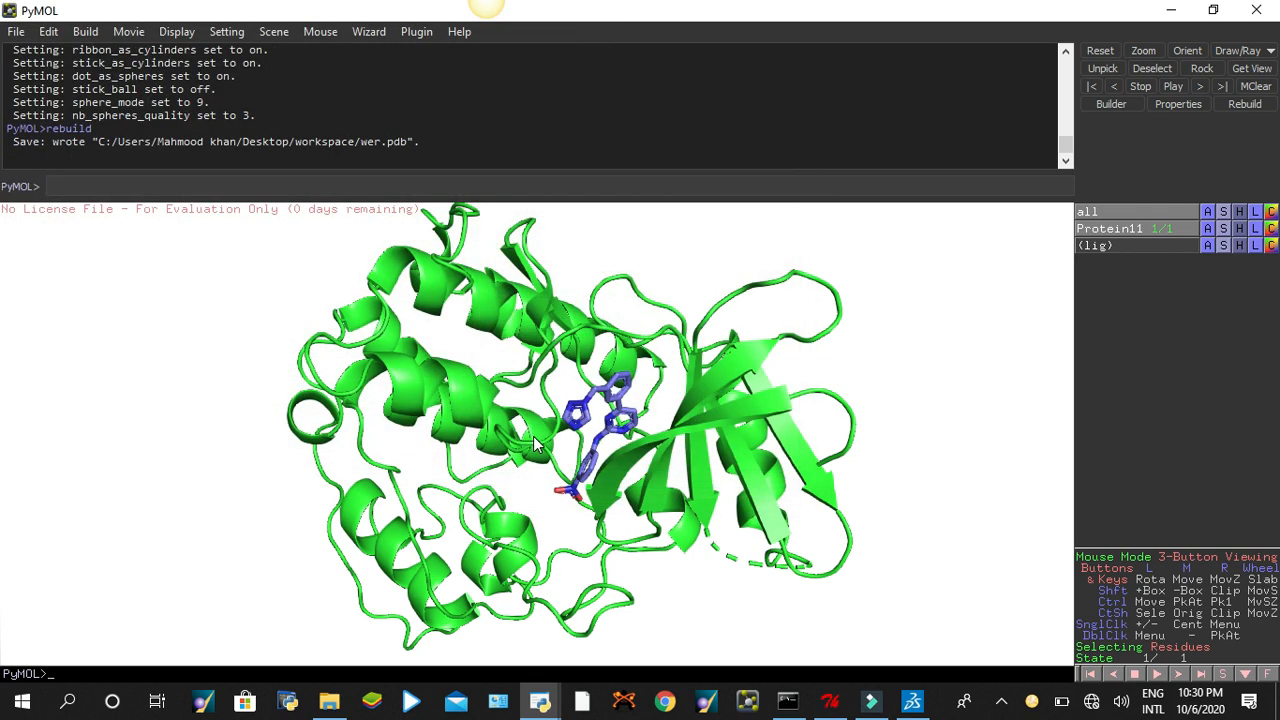
Apply the cartoon ligand sites preset to Protein11 and inspect the ligand's contacts with the surrounding residues
{"action": "right_click_drag", "start_coordinate": [595, 413], "coordinate": [566, 554]}
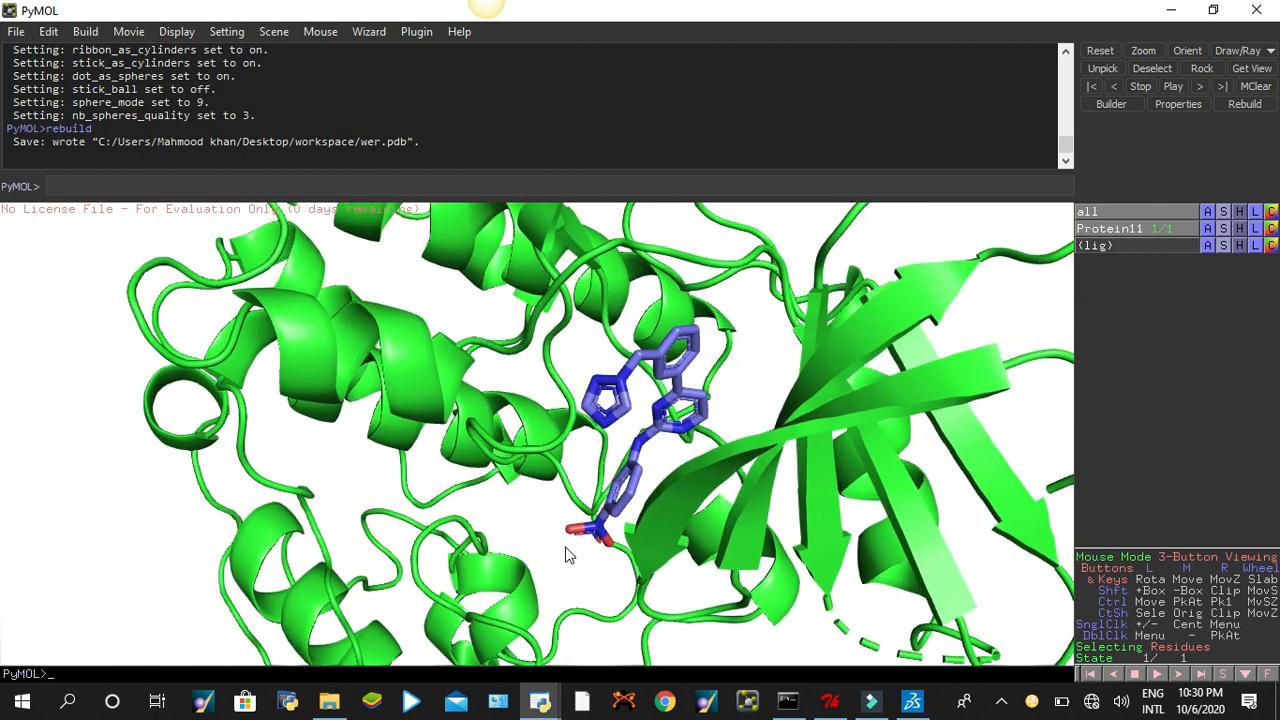
{"action": "right_click_drag", "start_coordinate": [653, 530], "coordinate": [560, 338]}
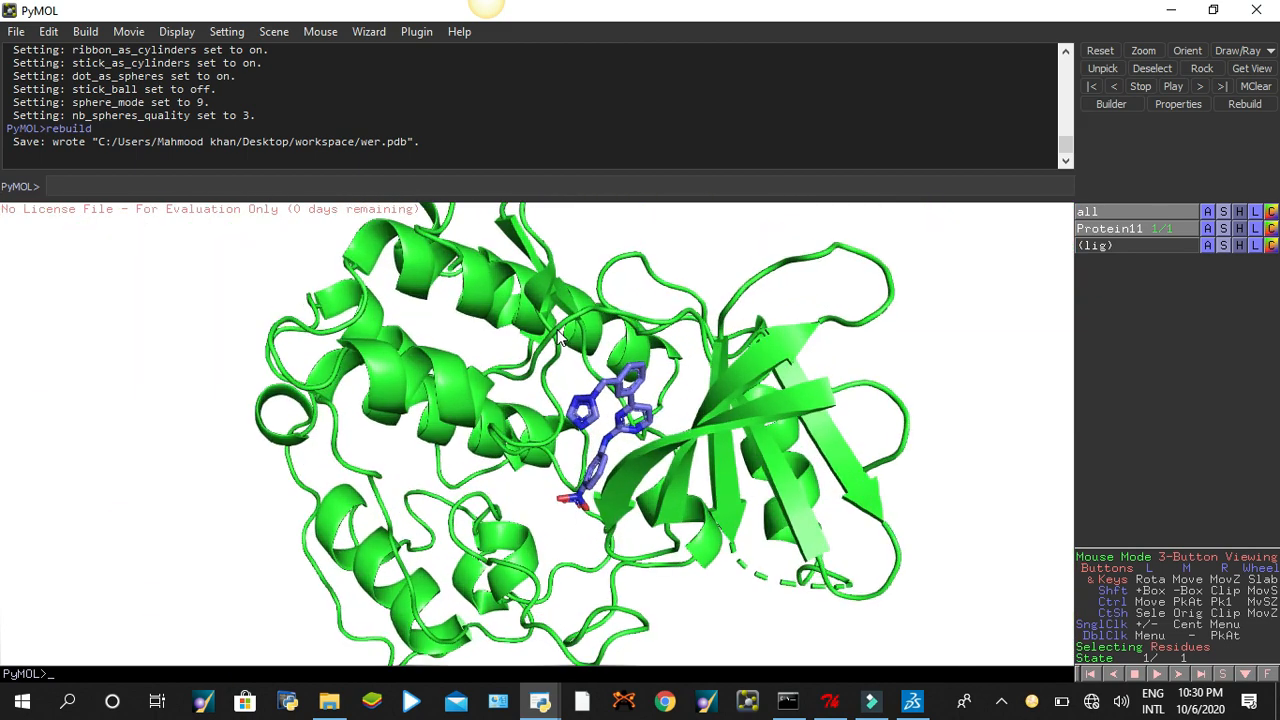
{"action": "right_click_drag", "start_coordinate": [739, 399], "coordinate": [773, 256]}
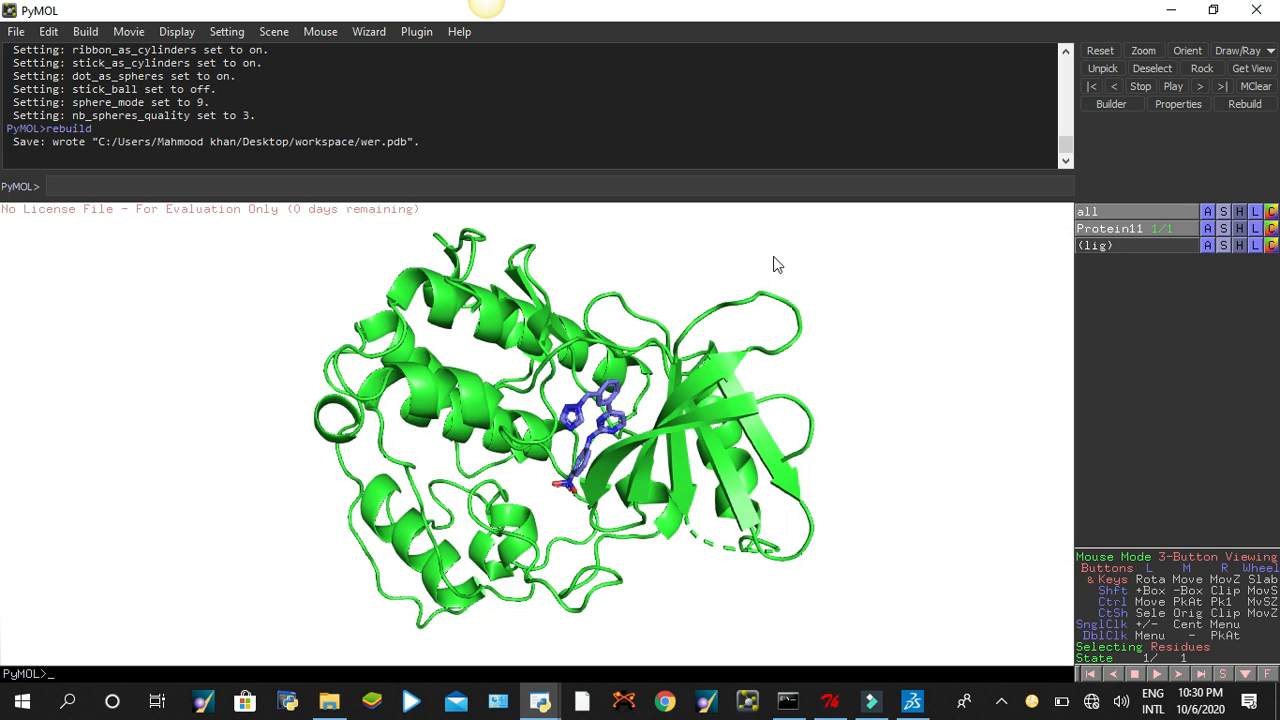
{"action": "left_click", "coordinate": [1207, 229]}
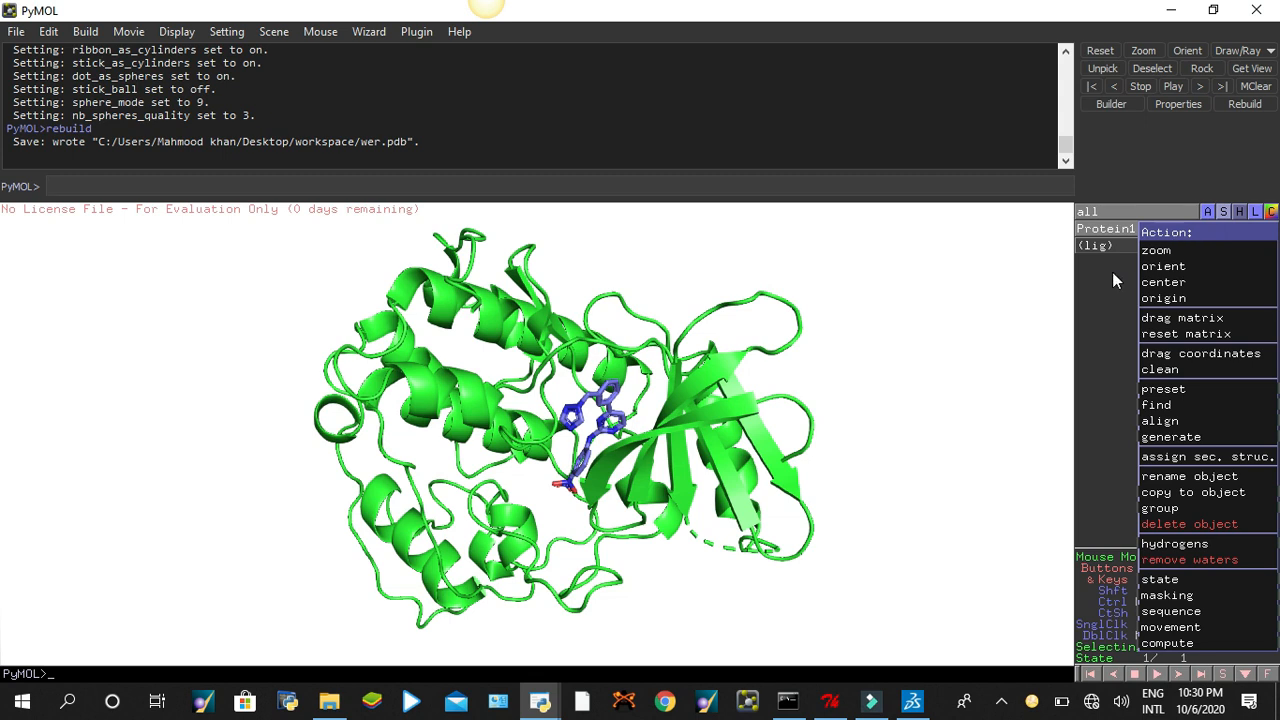
{"action": "left_click", "coordinate": [1103, 228]}
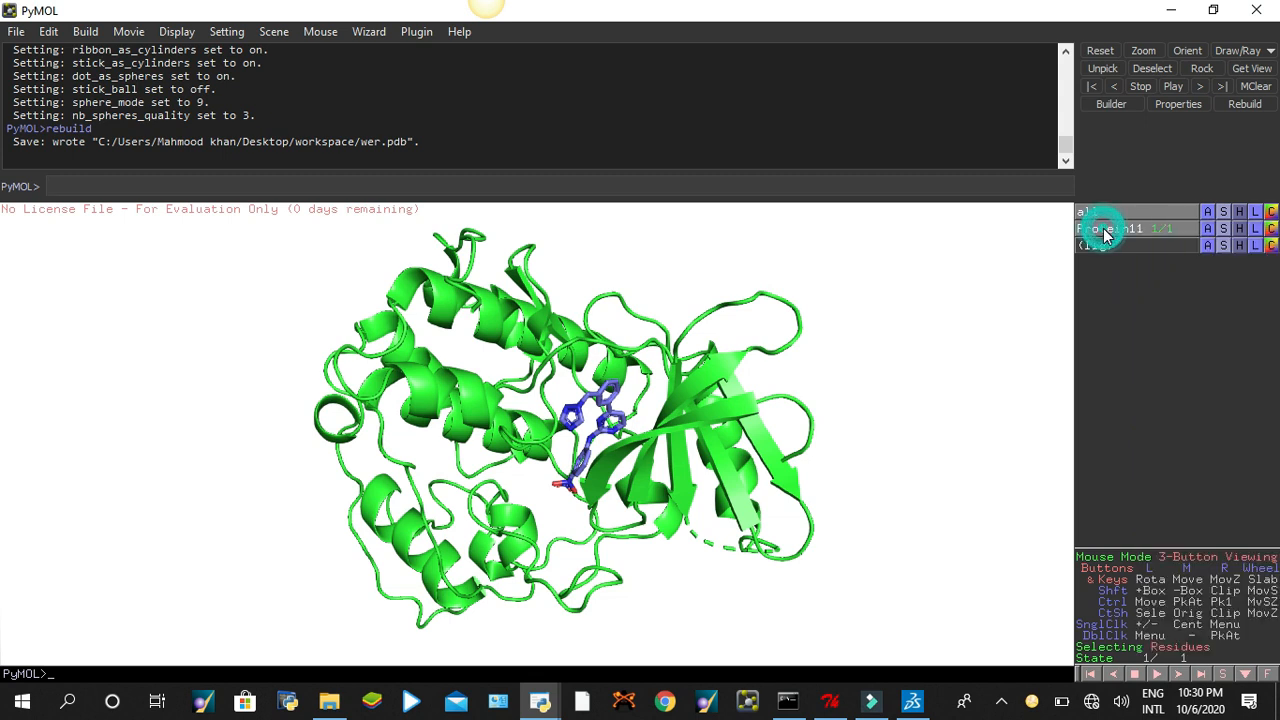
{"action": "left_click", "coordinate": [1207, 229]}
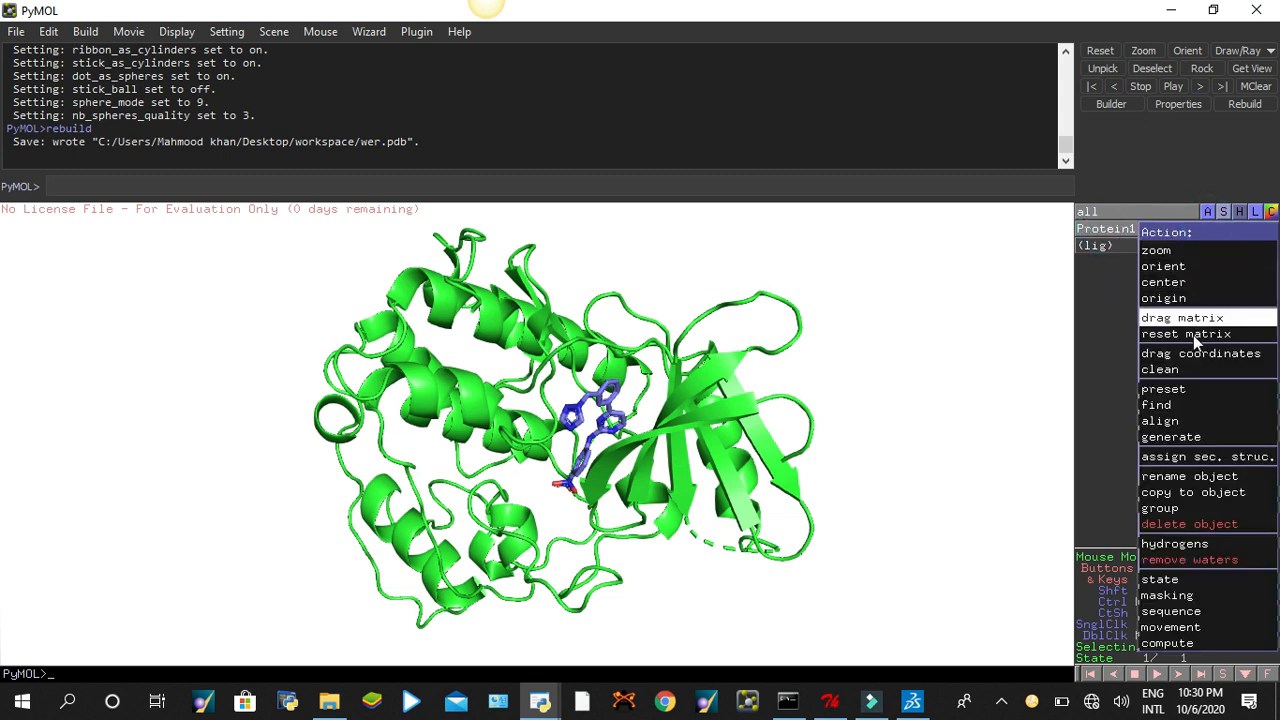
{"action": "mouse_move", "coordinate": [1191, 397]}
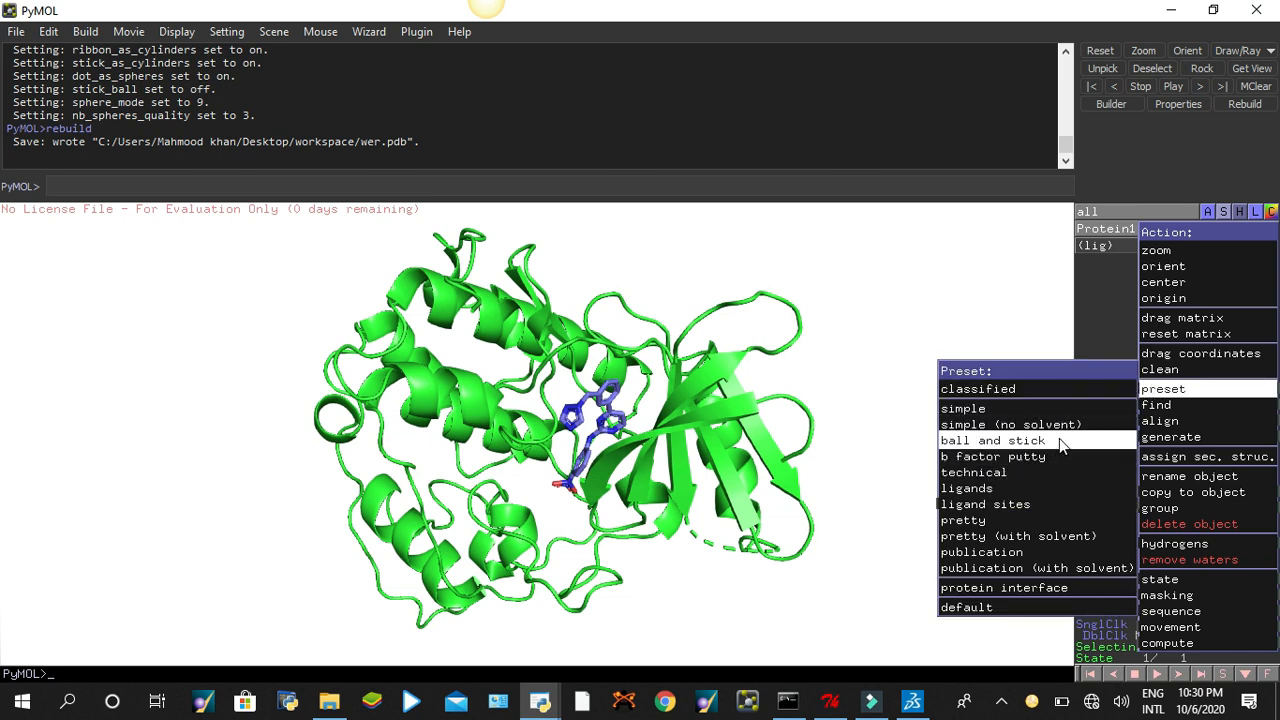
{"action": "mouse_move", "coordinate": [1065, 512]}
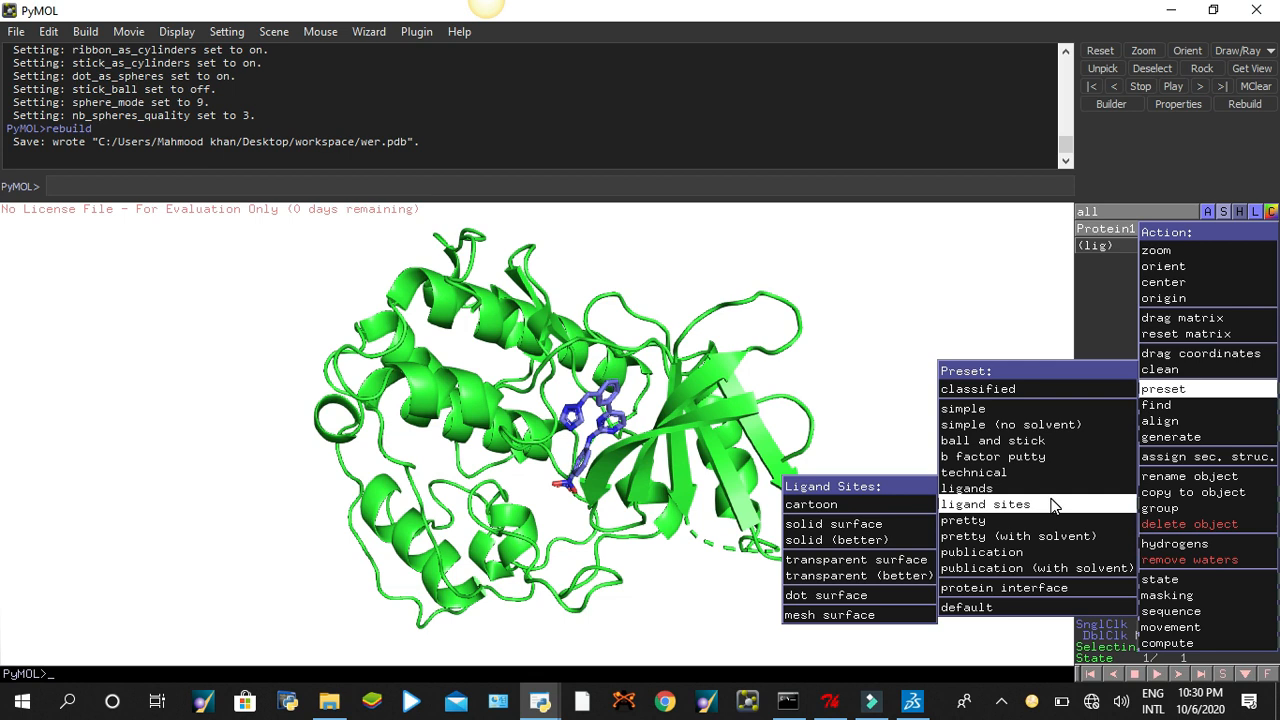
{"action": "left_click", "coordinate": [858, 505]}
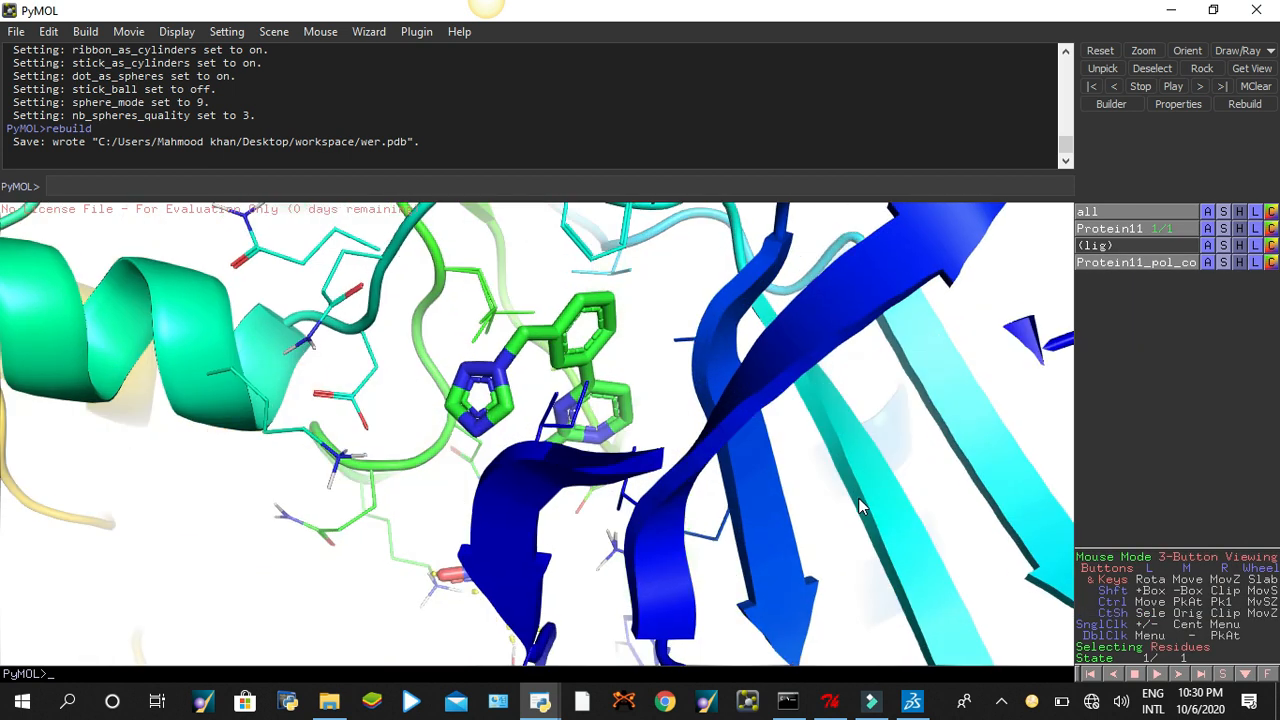
{"action": "right_click_drag", "start_coordinate": [170, 480], "coordinate": [321, 691]}
{"action": "left_click_drag", "start_coordinate": [427, 561], "coordinate": [466, 425]}
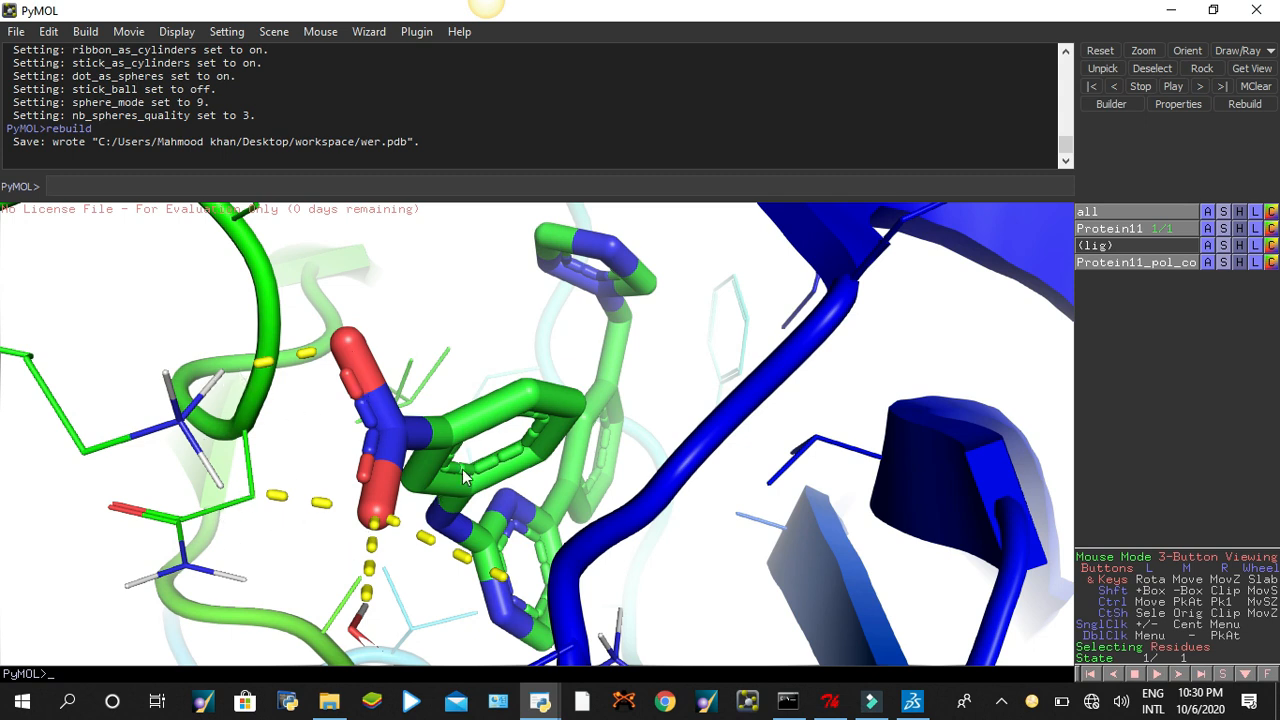
Examine the docked ligand's polar contacts with the neighbouring protein residues from several angles and distances
{"action": "right_click_drag", "start_coordinate": [481, 469], "coordinate": [197, 15]}
{"action": "left_click_drag", "start_coordinate": [548, 212], "coordinate": [518, 537]}
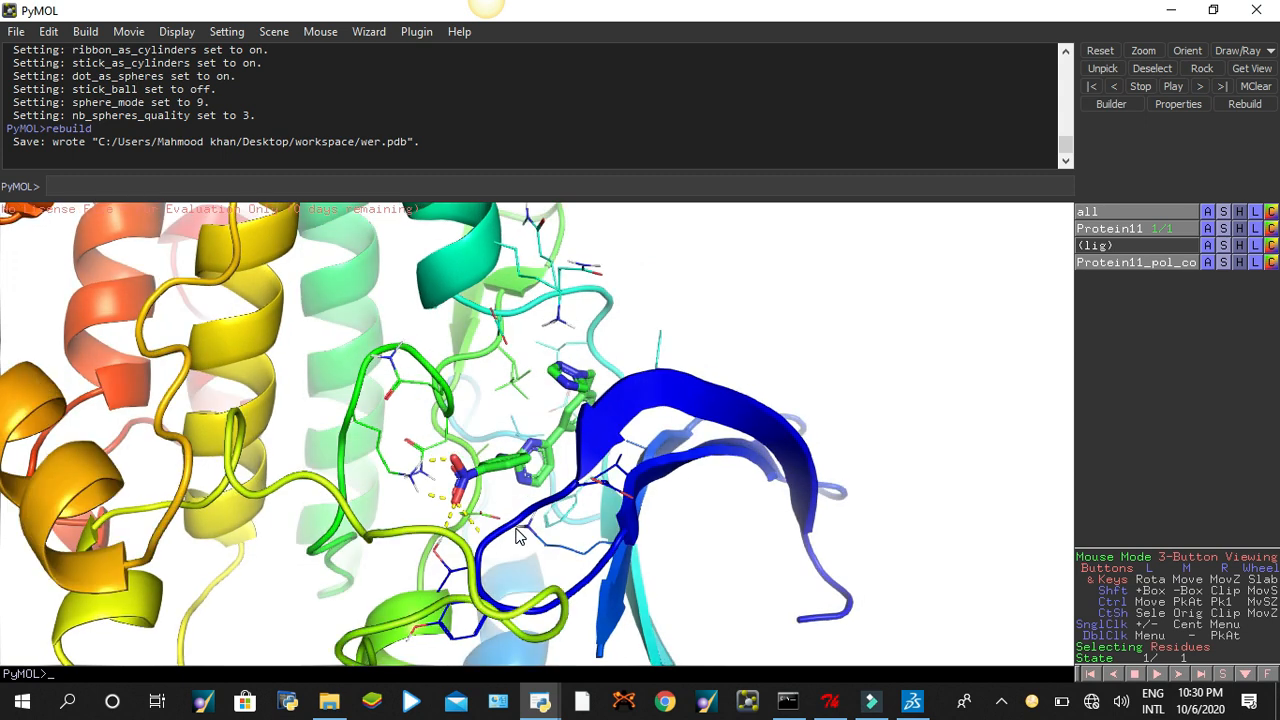
{"action": "scroll", "coordinate": [518, 537], "scroll_direction": "down", "scroll_amount": 5}
{"action": "right_click_drag", "start_coordinate": [603, 488], "coordinate": [565, 637]}
{"action": "left_click_drag", "start_coordinate": [491, 481], "coordinate": [448, 442]}
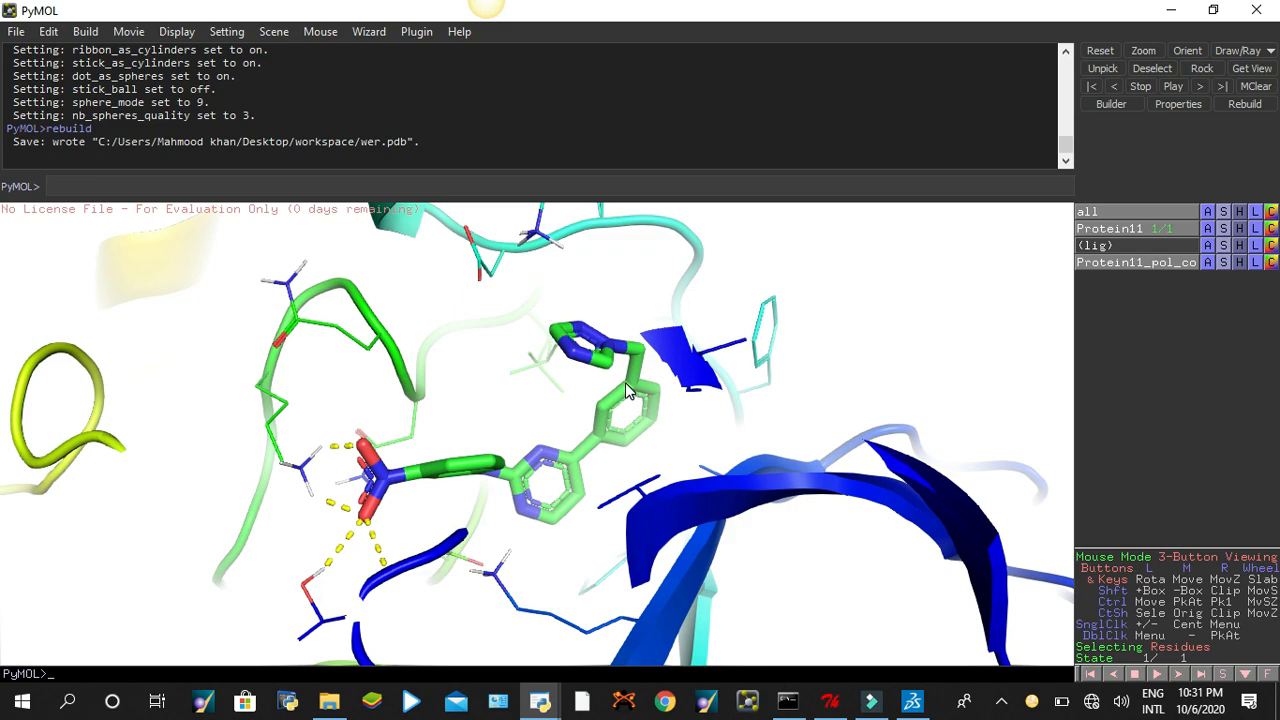
{"action": "left_click", "coordinate": [676, 380]}
{"action": "left_click_drag", "start_coordinate": [714, 488], "coordinate": [634, 551]}
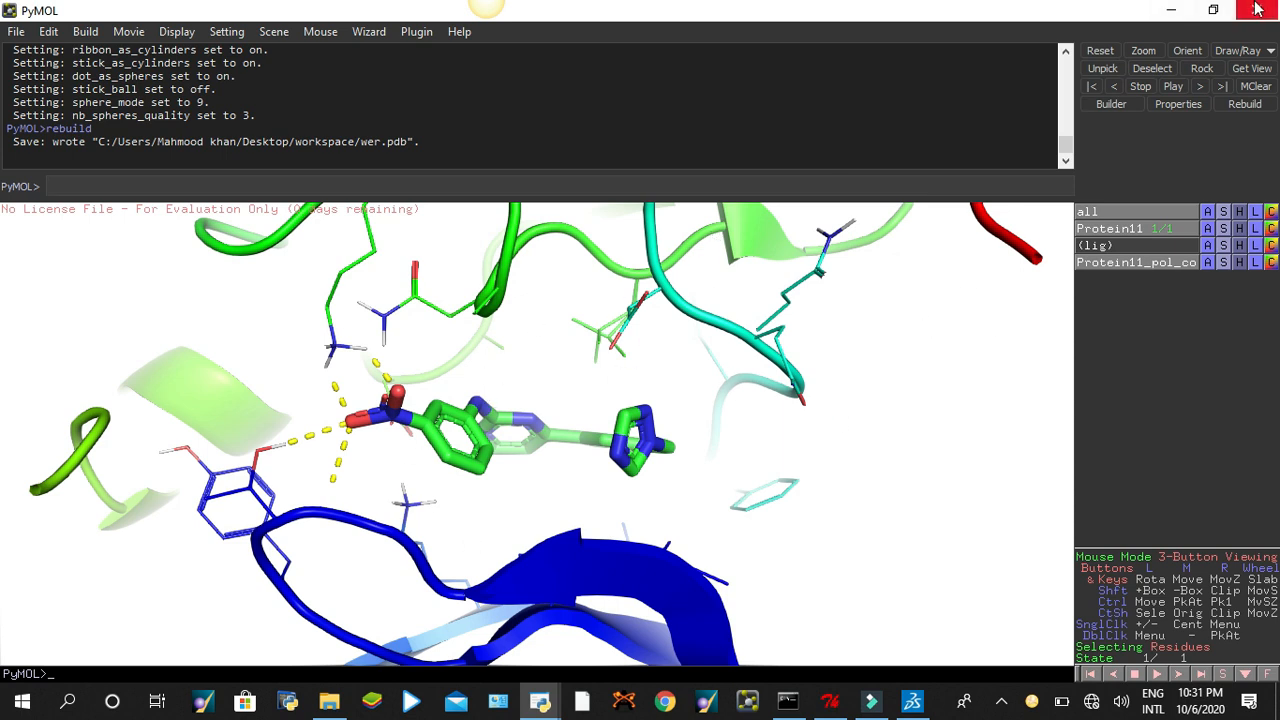
Minimize PyMOL and open the wer PDB file from the workspace folder in Discovery Studio Visualizer
{"action": "left_click", "coordinate": [1175, 11]}
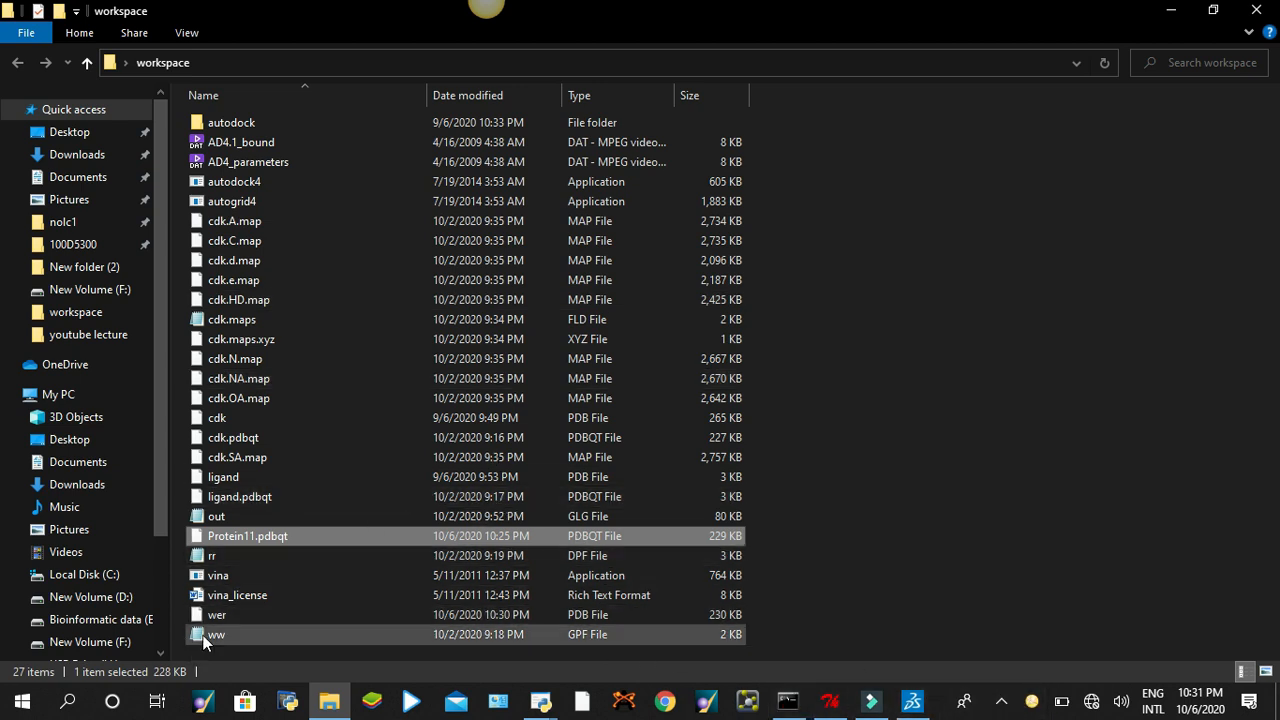
{"action": "left_click_drag", "start_coordinate": [216, 624], "coordinate": [757, 506]}
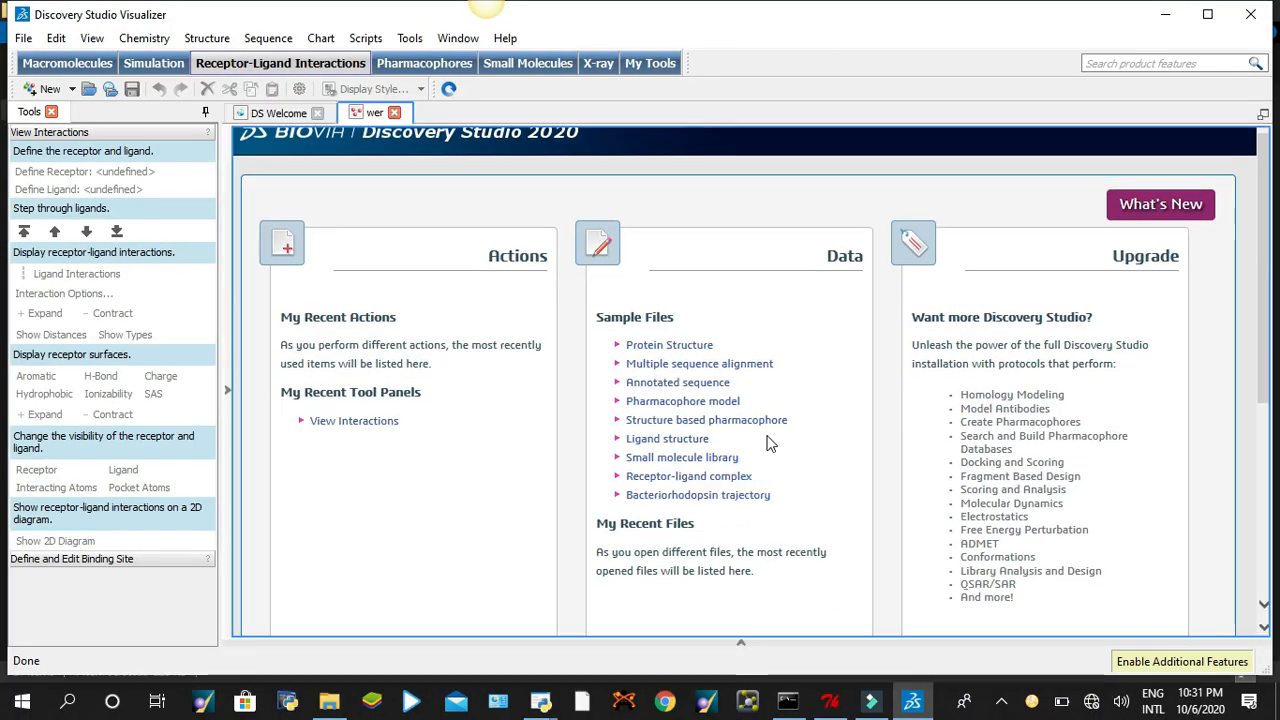
{"action": "scroll", "coordinate": [908, 460], "scroll_direction": "down", "scroll_amount": 4}
{"action": "scroll", "coordinate": [908, 457], "scroll_direction": "up", "scroll_amount": 11}
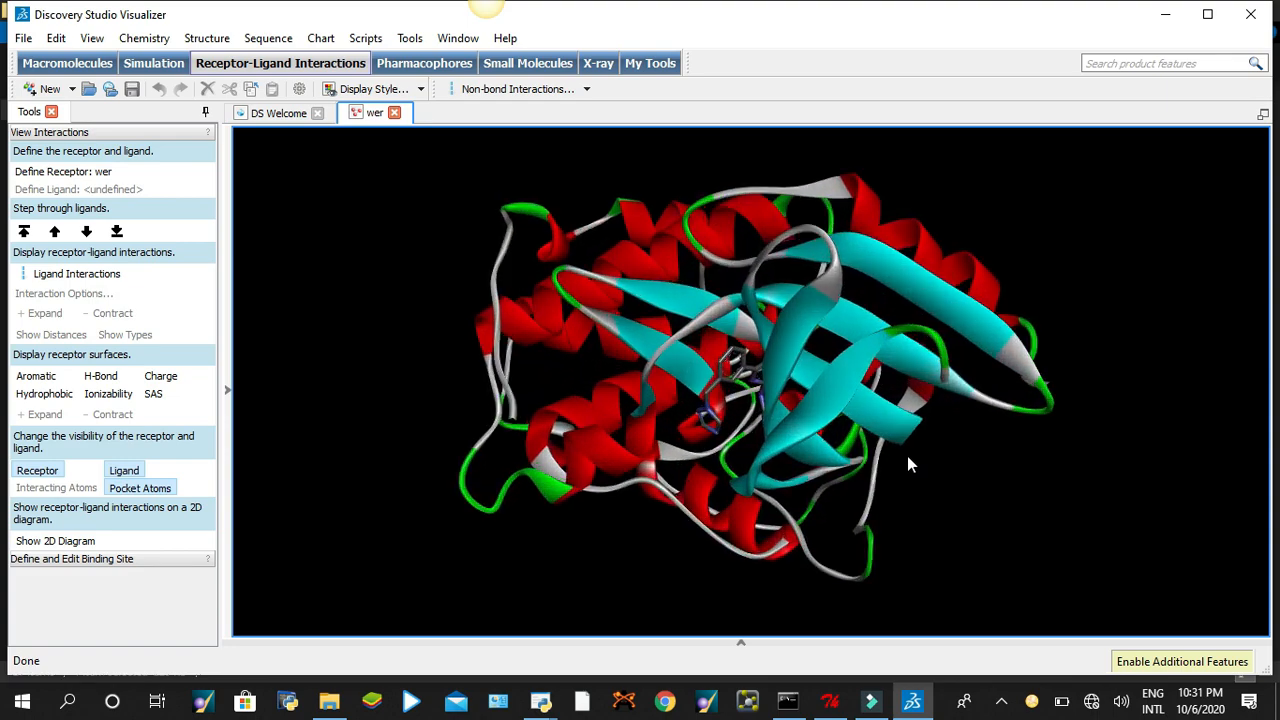
Generate the 2D diagram of the receptor-ligand interactions for the wer complex
{"action": "scroll", "coordinate": [908, 457], "scroll_direction": "down", "scroll_amount": 4}
{"action": "scroll", "coordinate": [908, 457], "scroll_direction": "down", "scroll_amount": 3}
{"action": "scroll", "coordinate": [908, 457], "scroll_direction": "up", "scroll_amount": 5}
{"action": "right_click_drag", "start_coordinate": [908, 457], "coordinate": [886, 530]}
{"action": "left_click", "coordinate": [85, 539]}
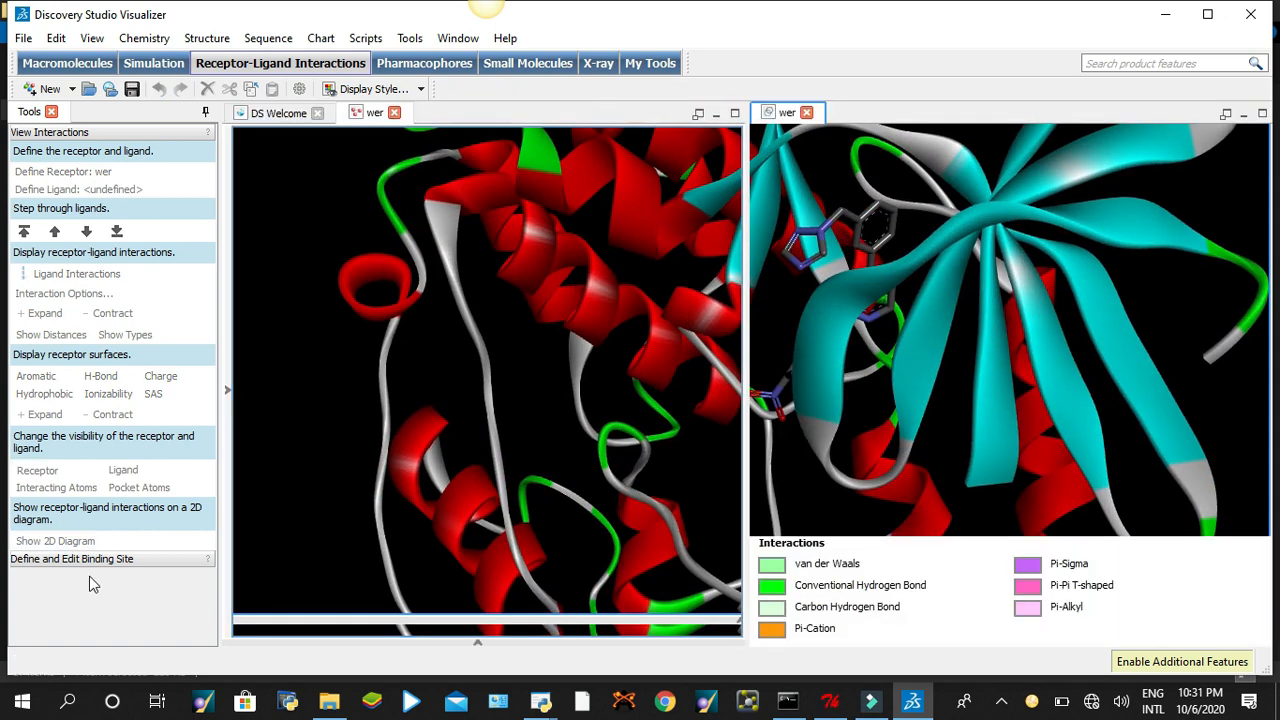
Check the labelled interacting residues in AutoDockTools, and return to Discovery Studio to view the 2D interaction diagram maximized
{"action": "left_click", "coordinate": [836, 704]}
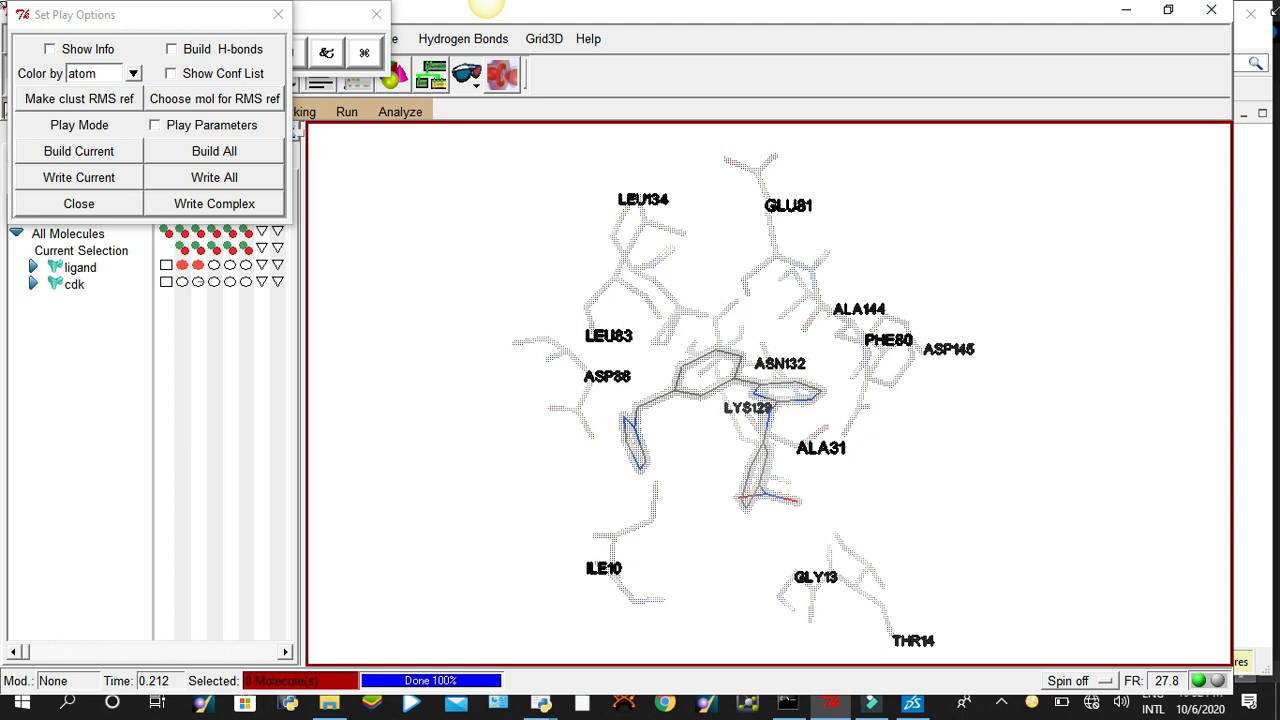
{"action": "left_click", "coordinate": [1112, 20]}
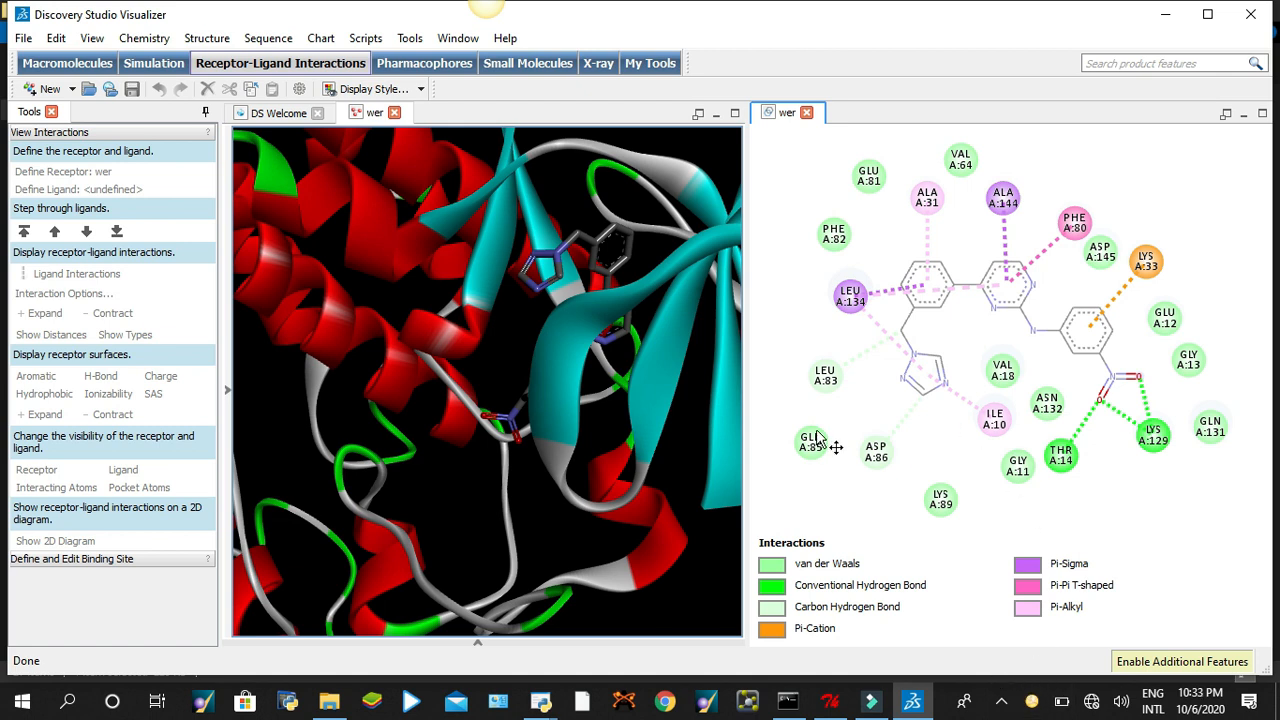
{"action": "left_click", "coordinate": [1262, 115]}
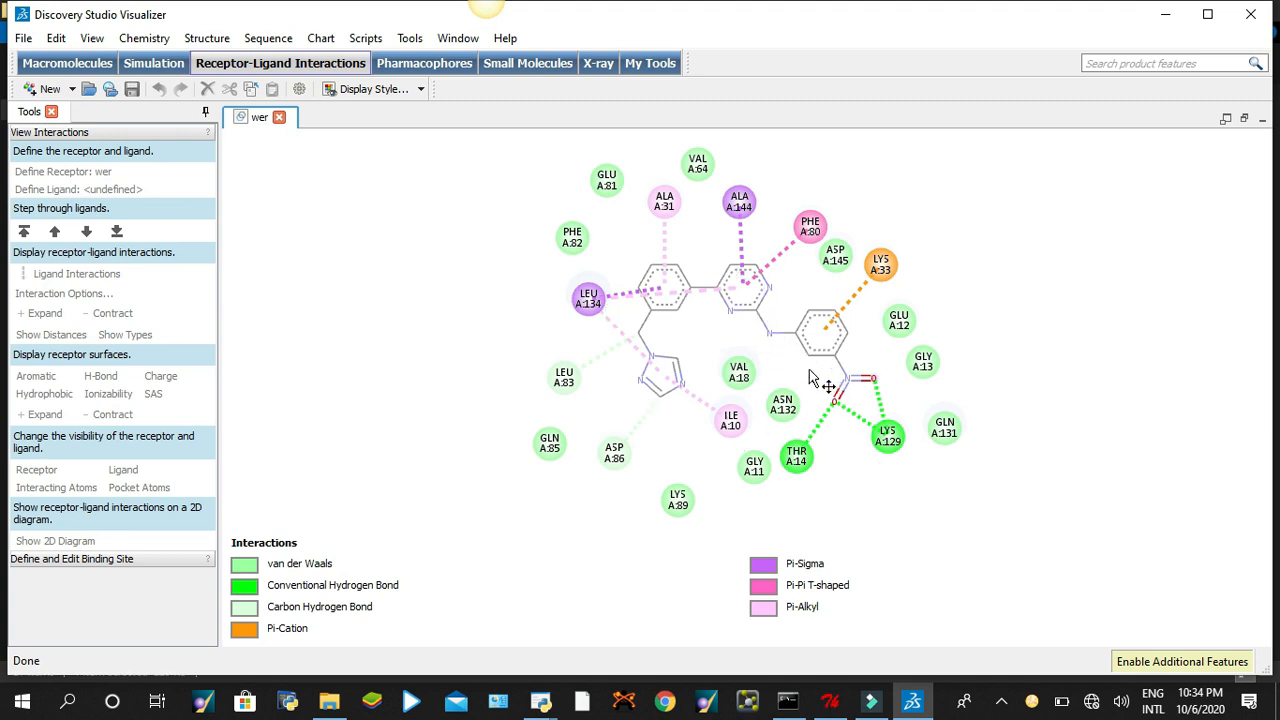
Set the atom display style of the ligand in the 2D interaction diagram to Stick
{"action": "right_click", "coordinate": [356, 297]}
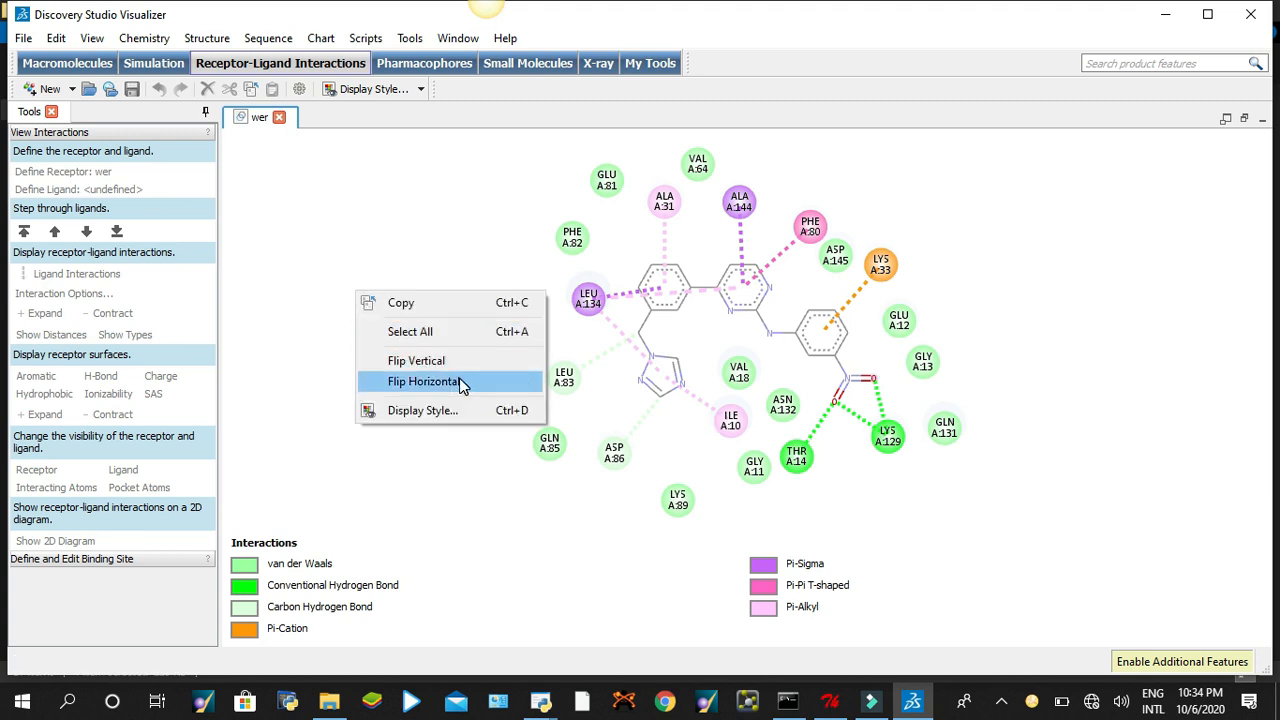
{"action": "left_click", "coordinate": [434, 411]}
{"action": "left_click_drag", "start_coordinate": [655, 168], "coordinate": [324, 120]}
{"action": "left_click", "coordinate": [263, 150]}
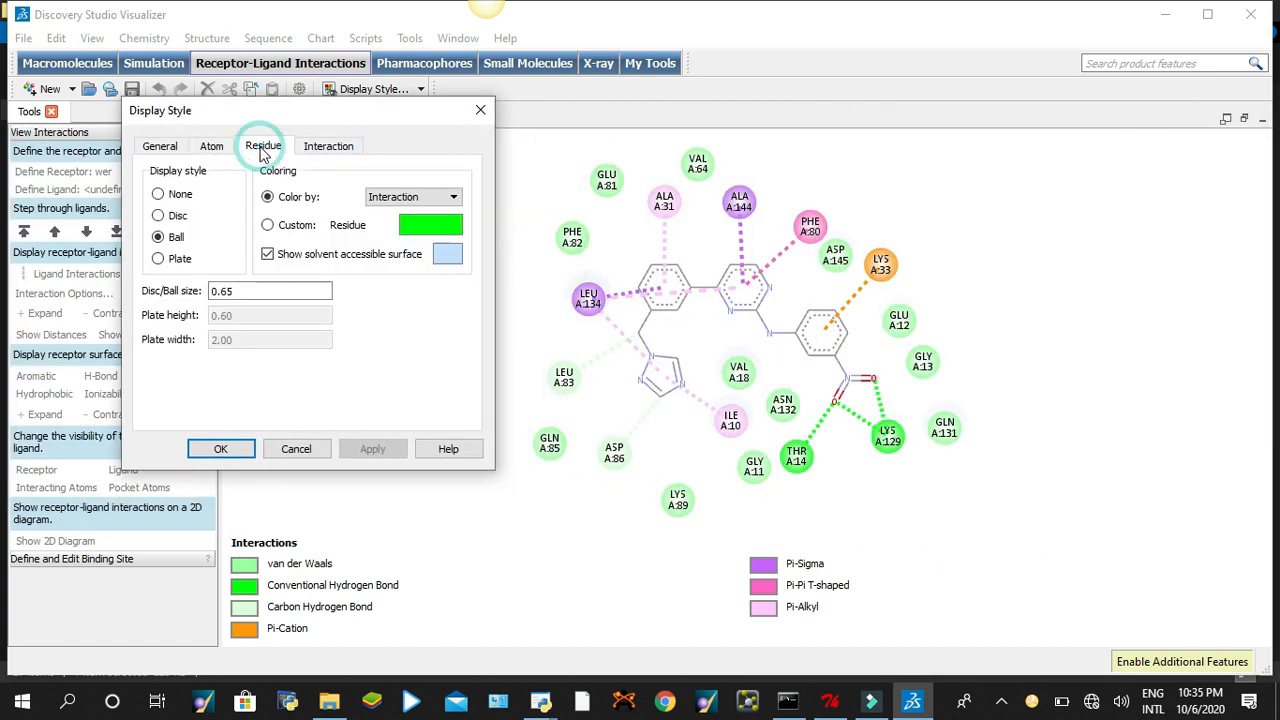
{"action": "left_click", "coordinate": [215, 152]}
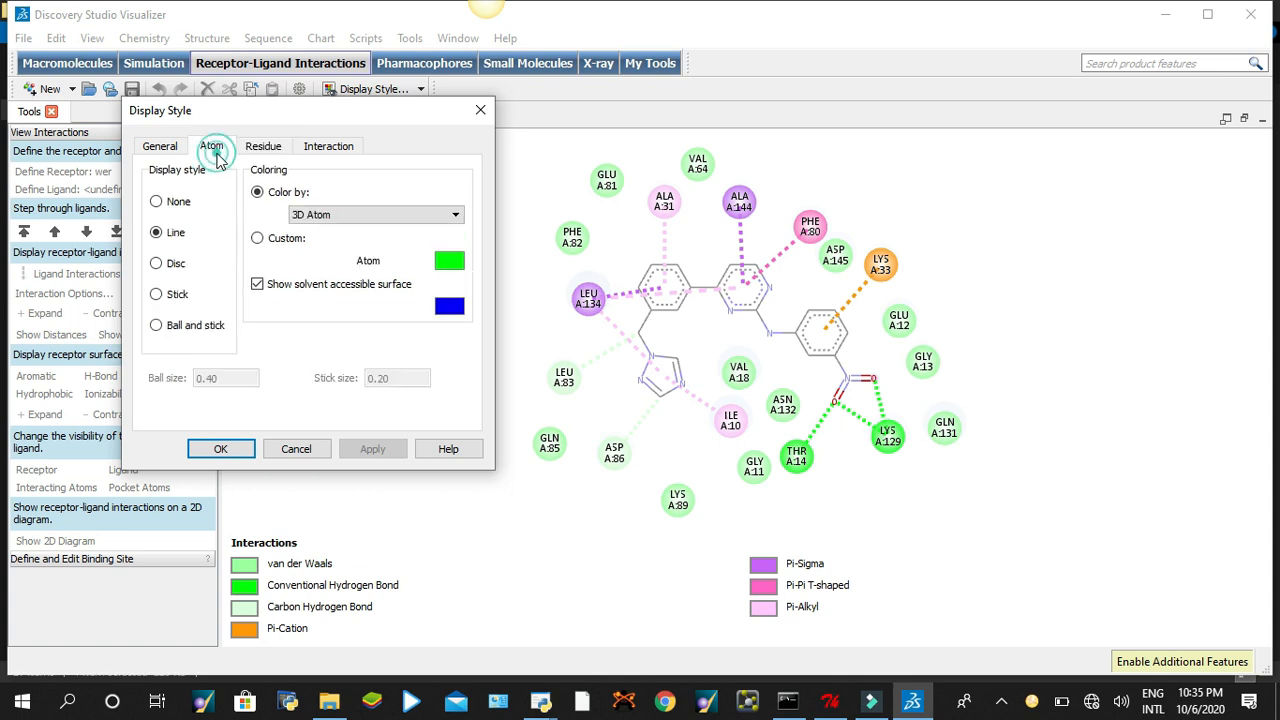
{"action": "left_click", "coordinate": [176, 296]}
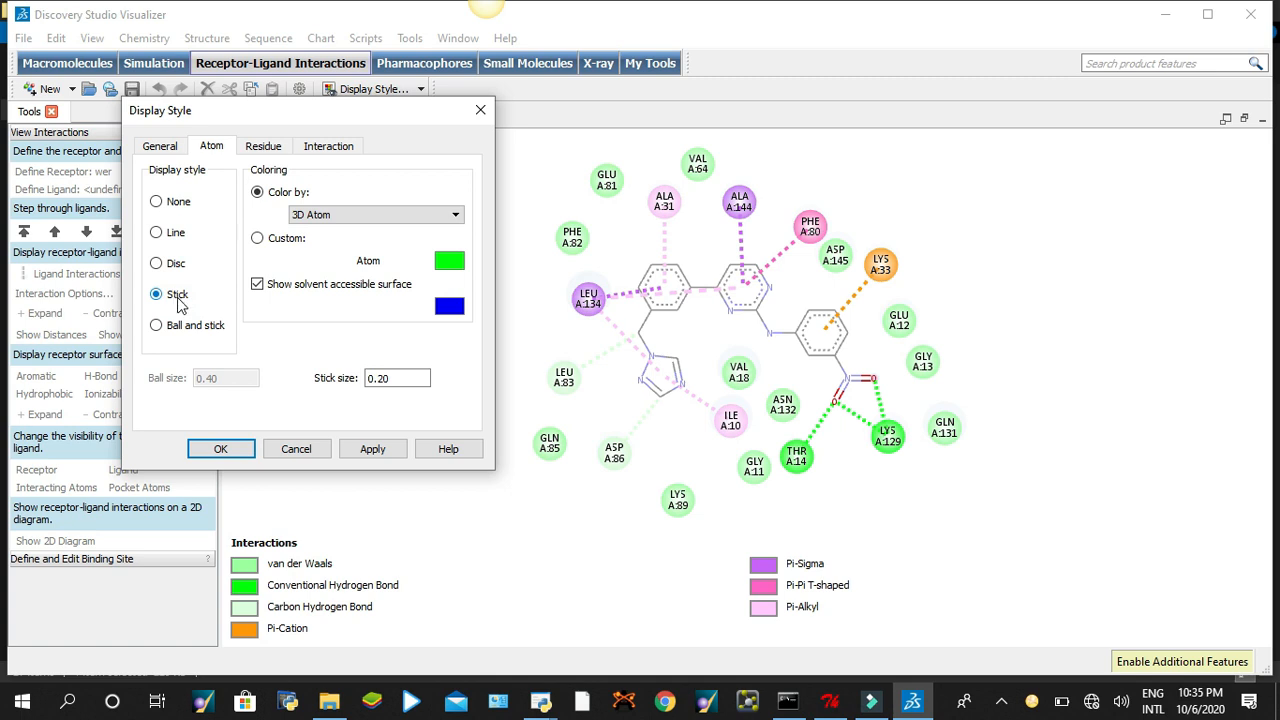
{"action": "left_click", "coordinate": [360, 451]}
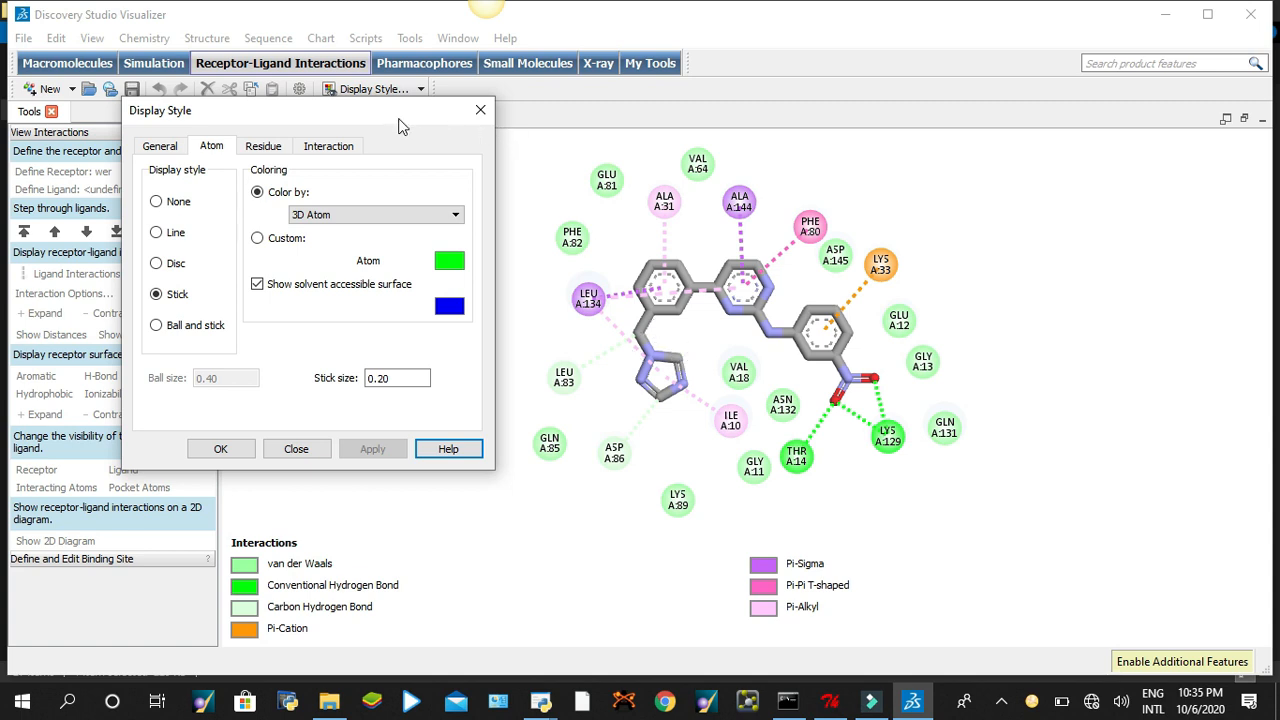
Set the stick size of the ligand atoms in the 2D diagram to 0.10 and close the display style settings
{"action": "left_click_drag", "start_coordinate": [398, 124], "coordinate": [380, 94]}
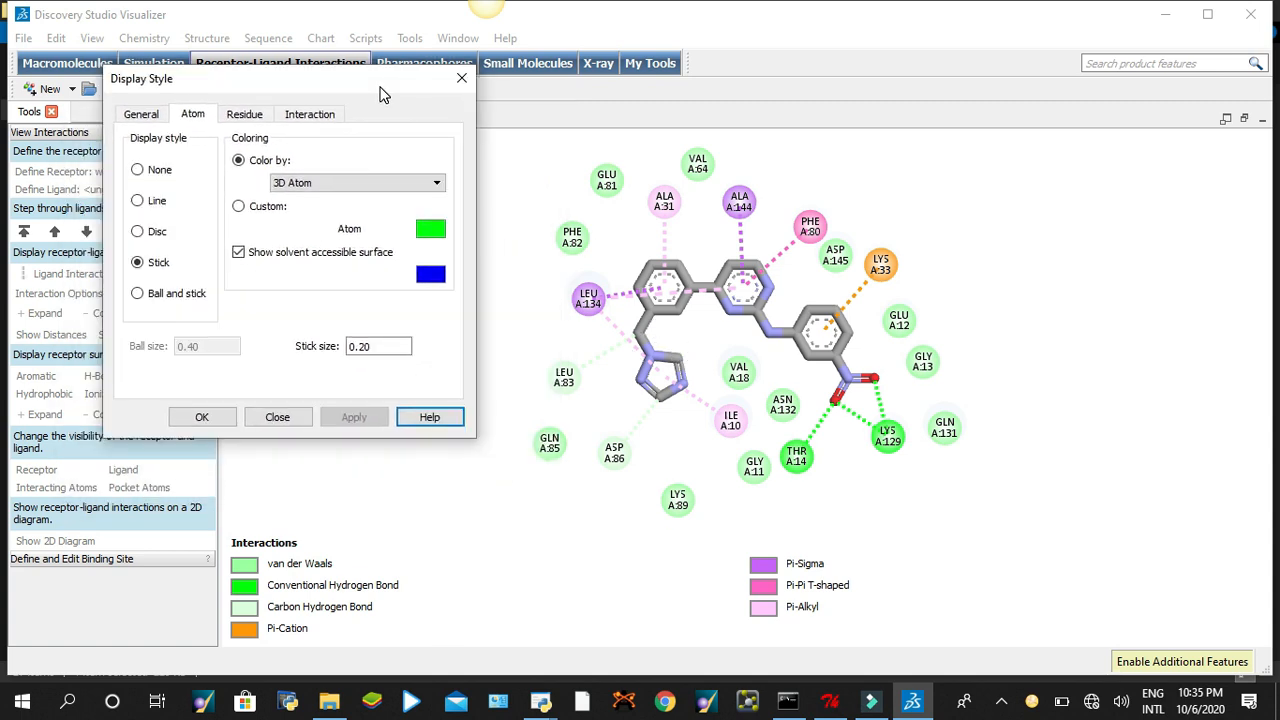
{"action": "left_click", "coordinate": [376, 346]}
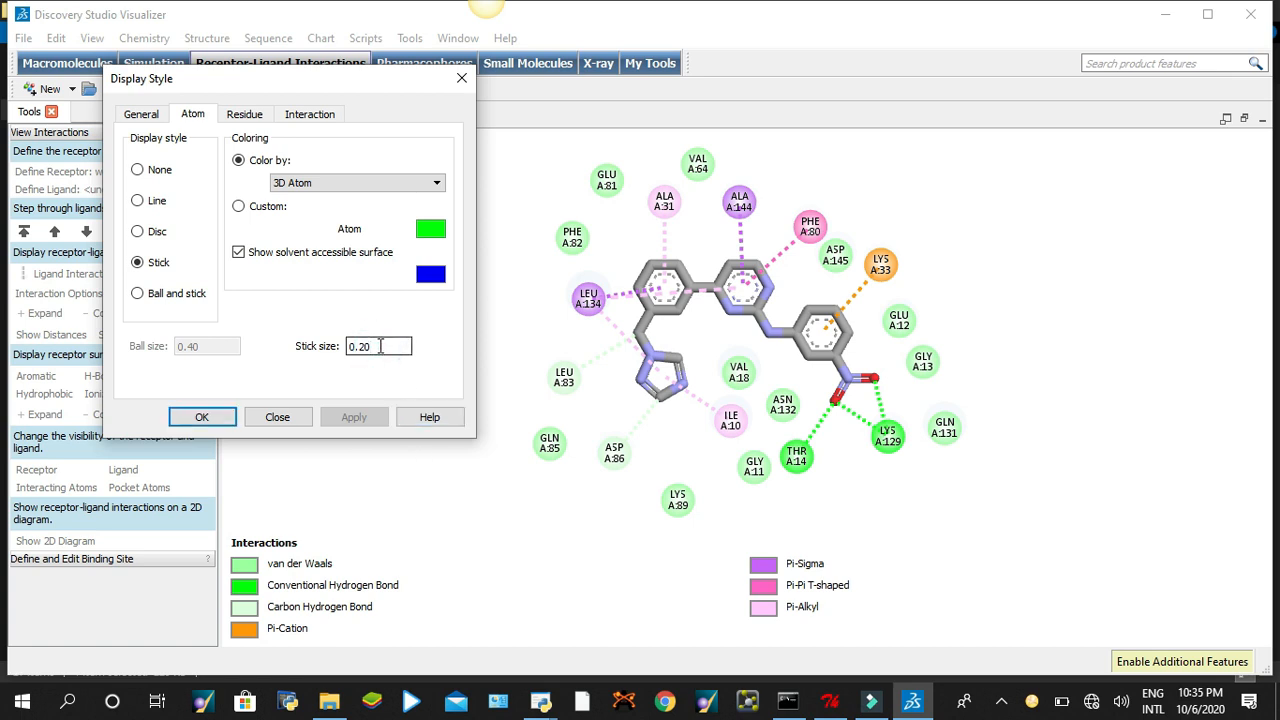
{"action": "key", "text": "BackSpace"}
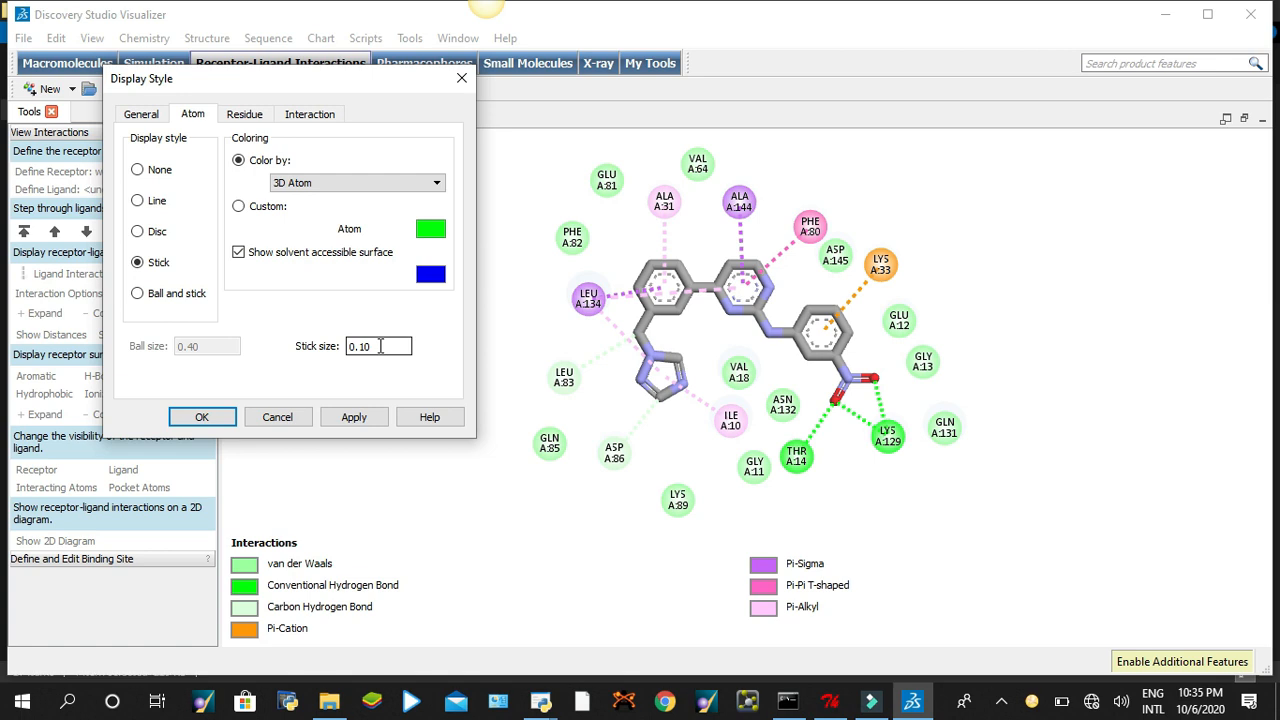
{"action": "left_click", "coordinate": [354, 418]}
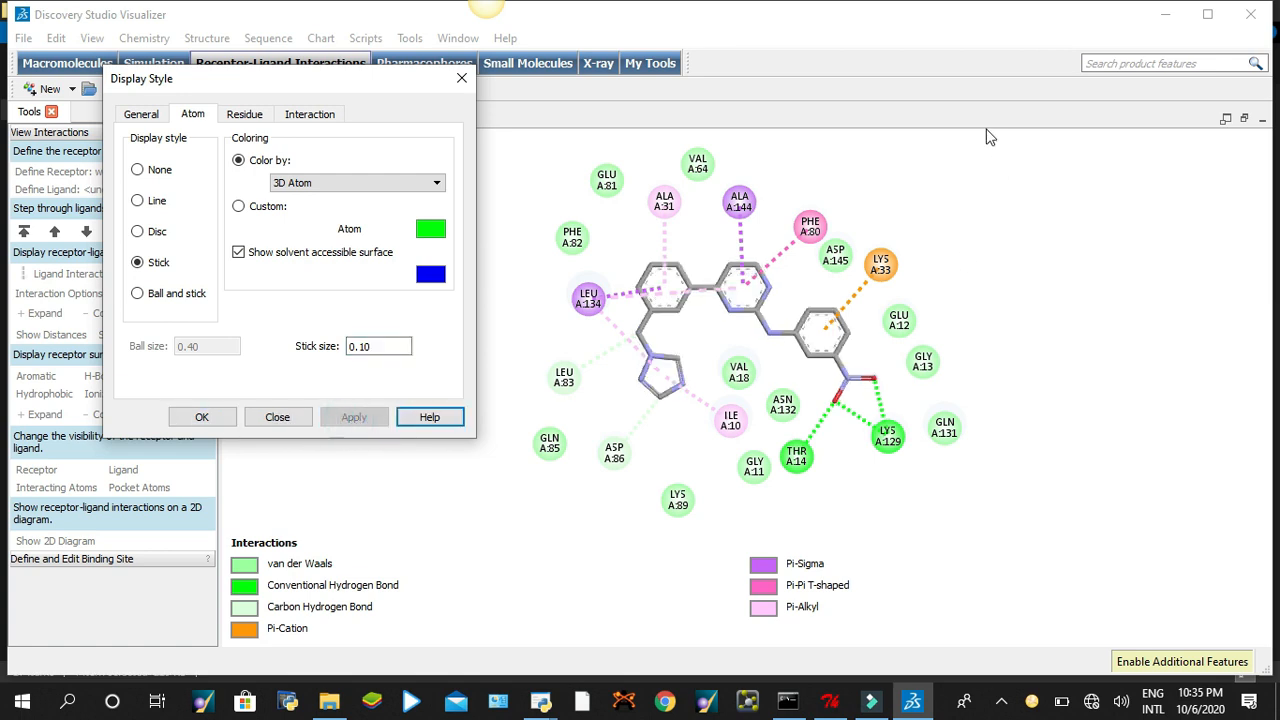
{"action": "left_click", "coordinate": [461, 78]}
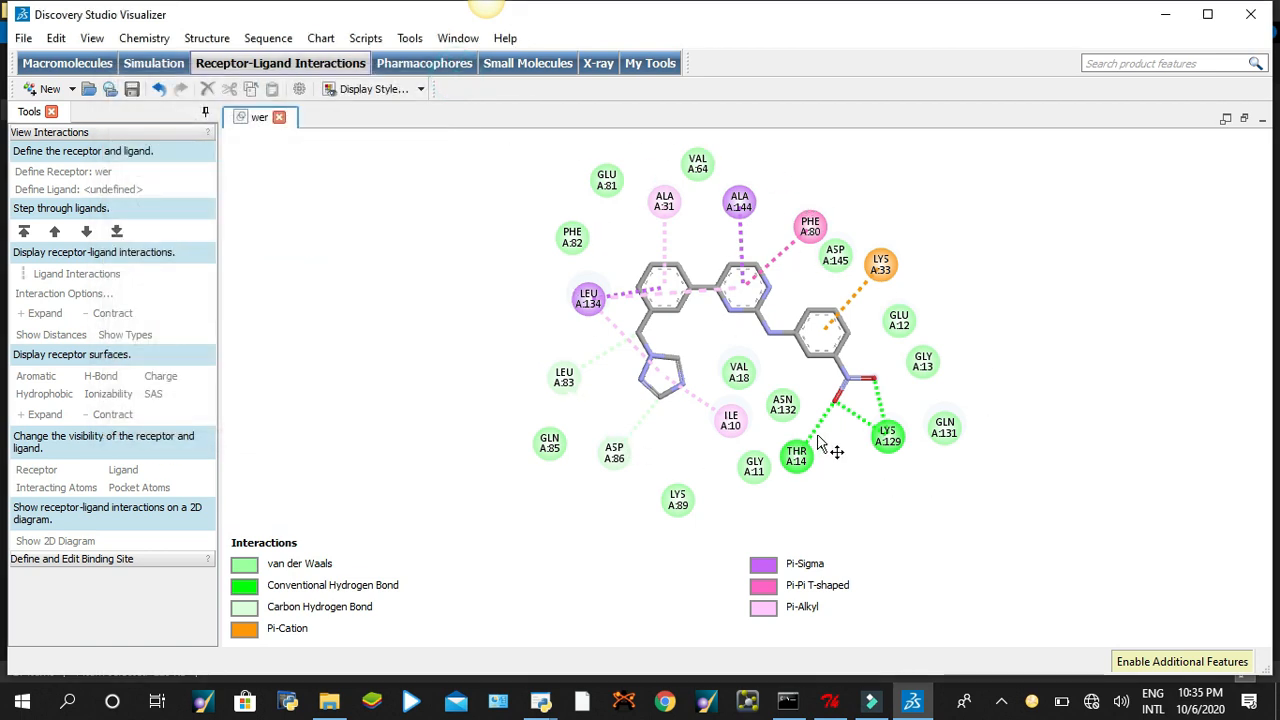
Minimize Discovery Studio Visualizer and the workspace folder window to return to the desktop
{"action": "left_click", "coordinate": [1160, 20]}
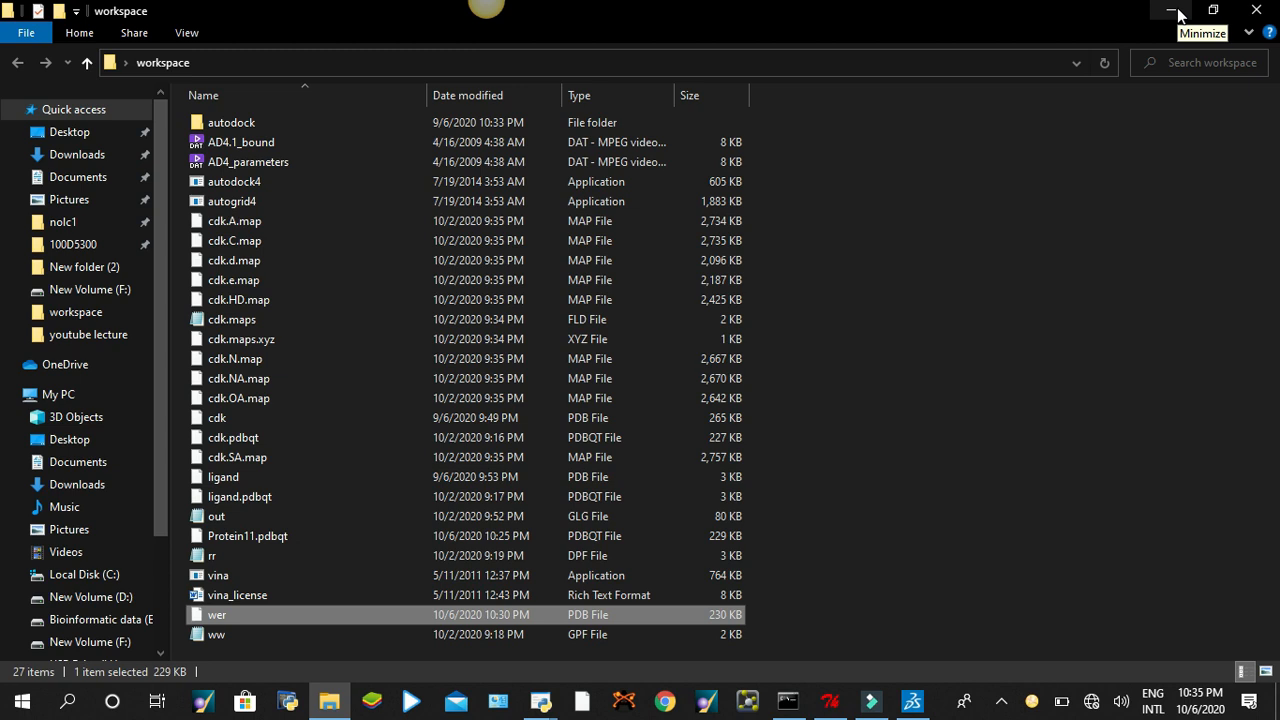
{"action": "left_click", "coordinate": [1172, 11]}
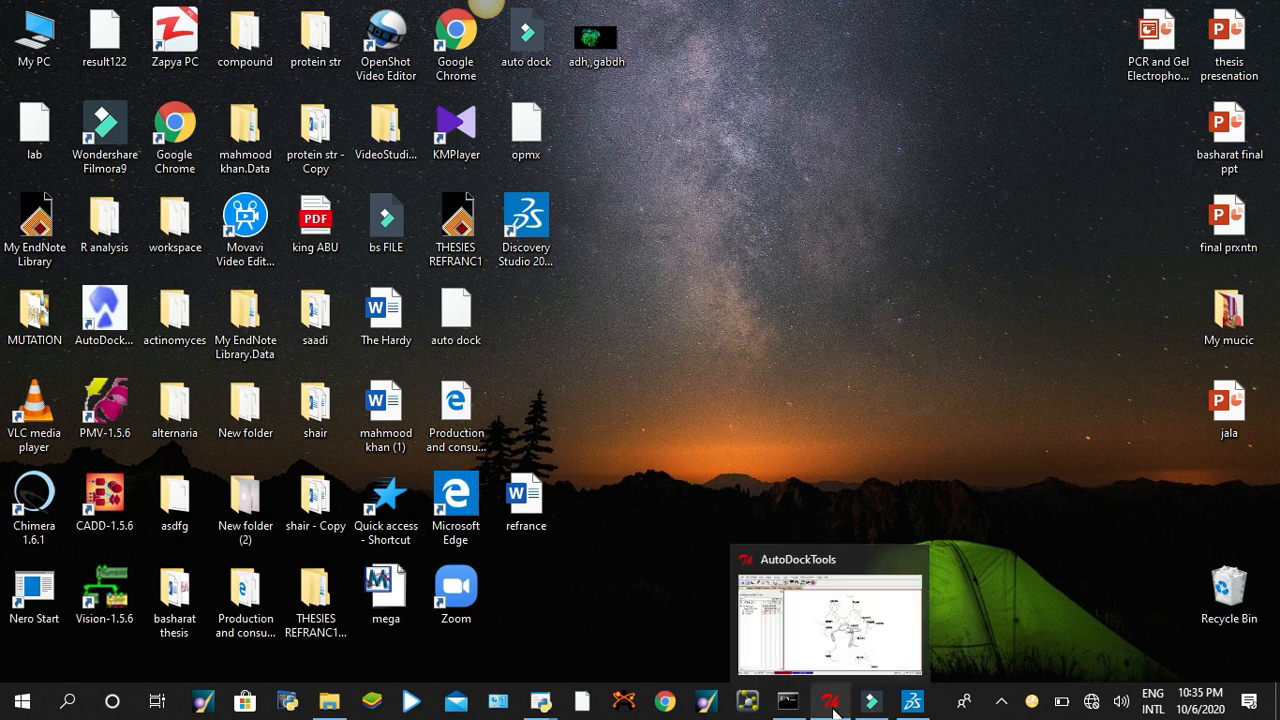
{"action": "mouse_move", "coordinate": [930, 695]}
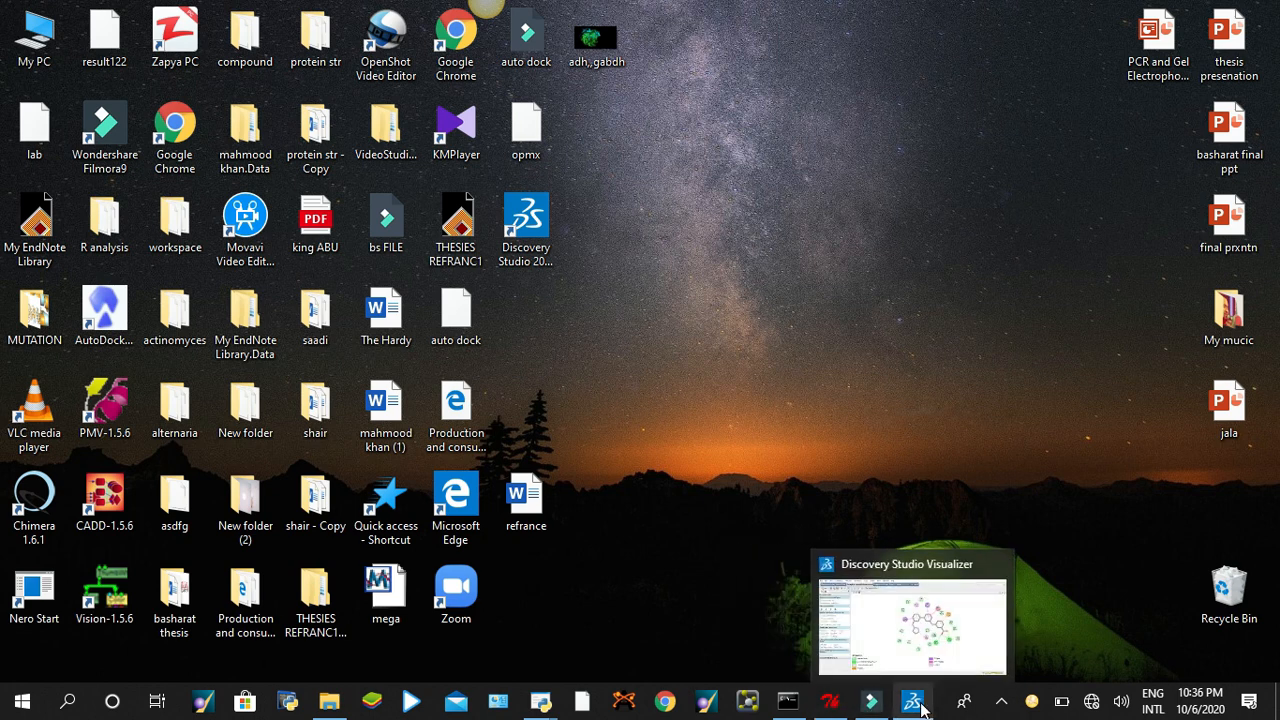